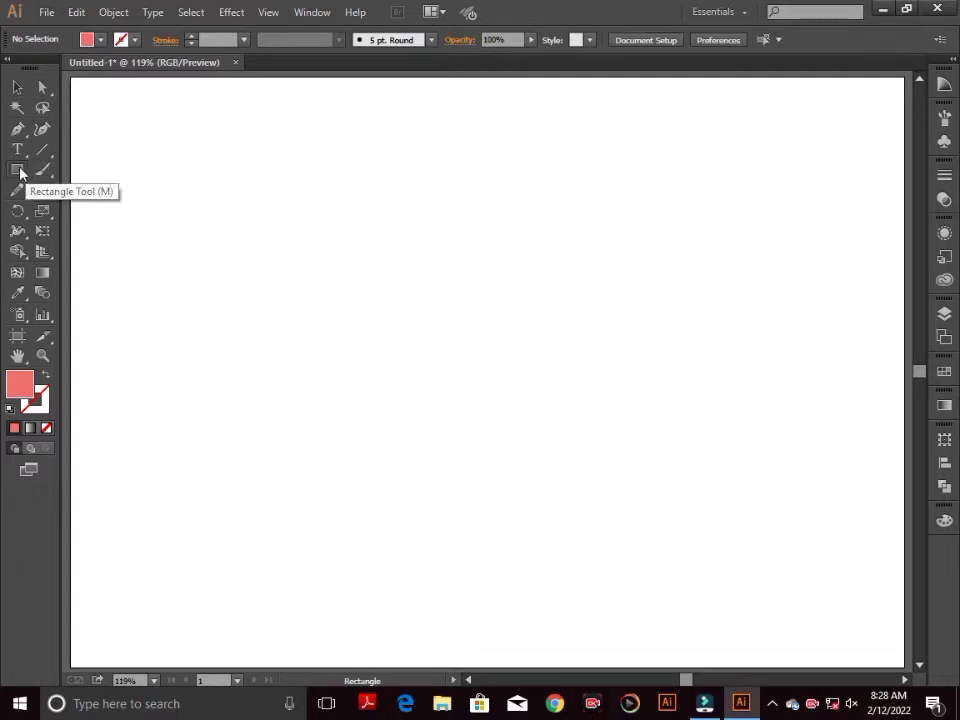
- Draw a tall, narrow red rectangle and round all its corners fully into a capsule with a radius of about 56 px
left_click(18, 169)
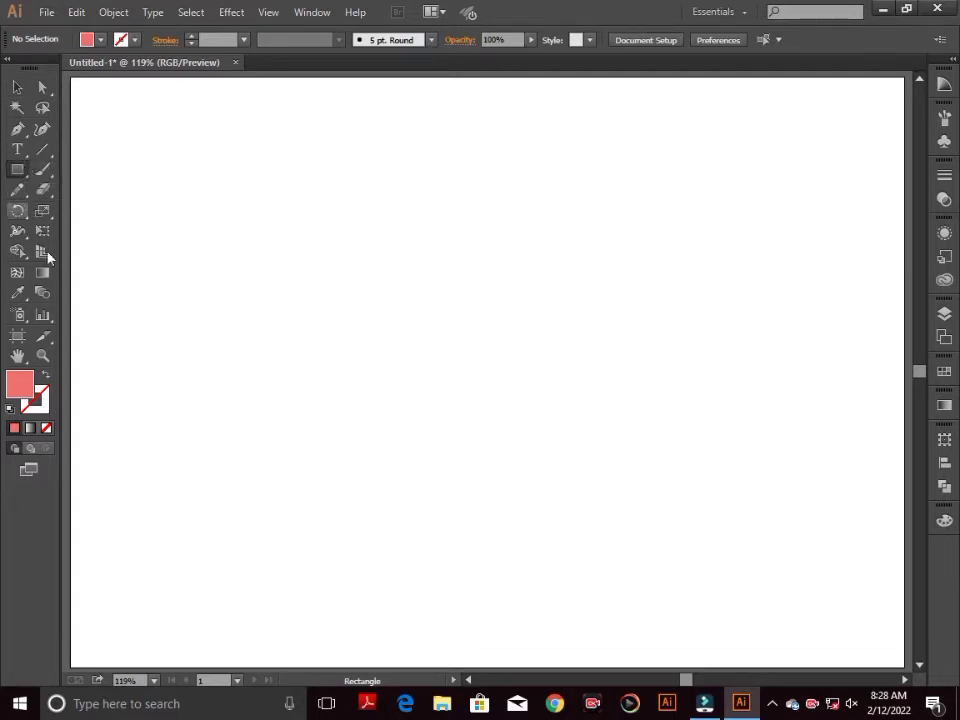
left_click_drag(265, 230, 370, 456)
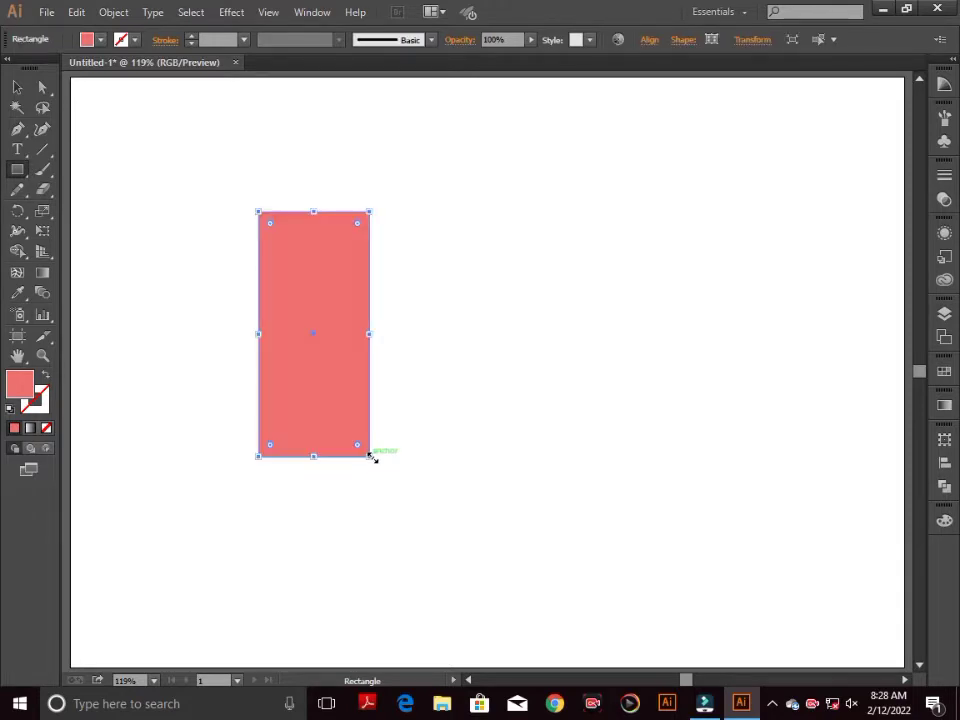
left_click(41, 89)
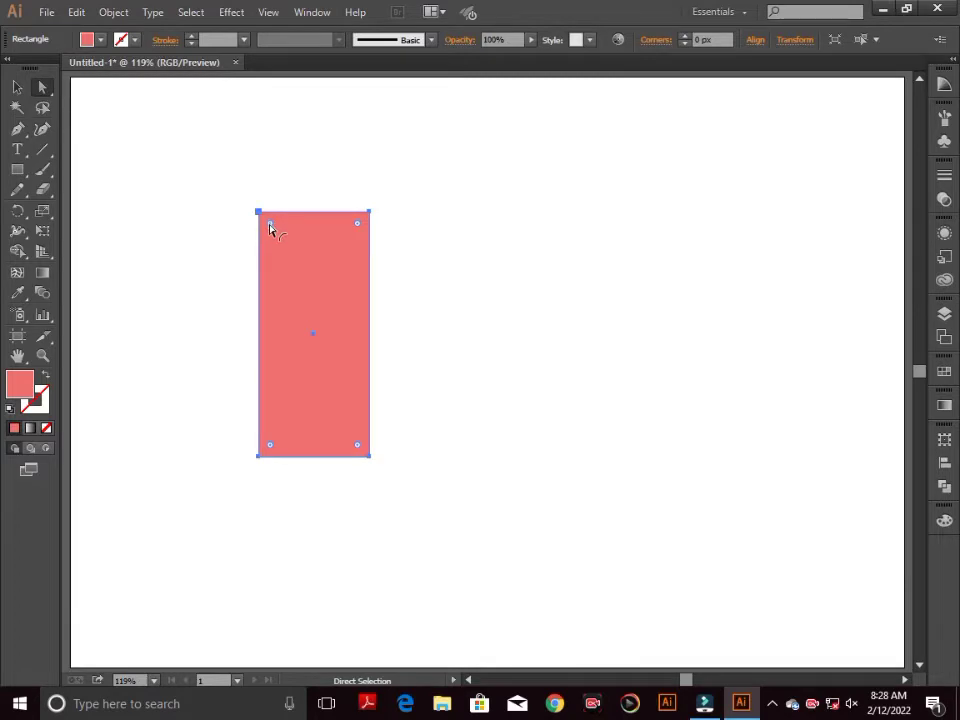
left_click_drag(269, 223, 295, 270)
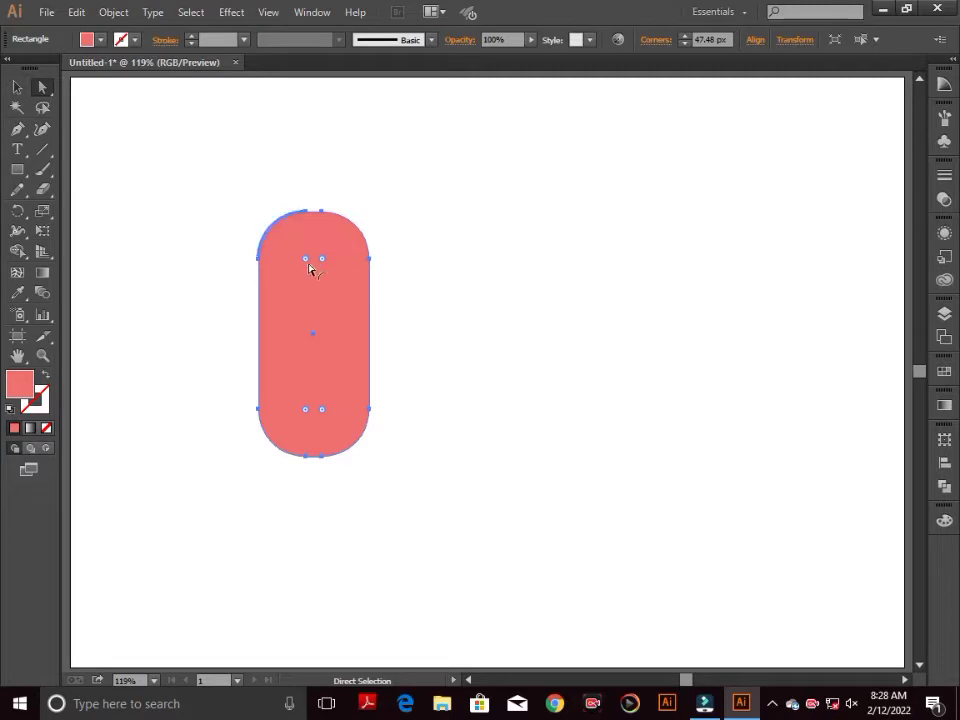
left_click_drag(309, 263, 315, 271)
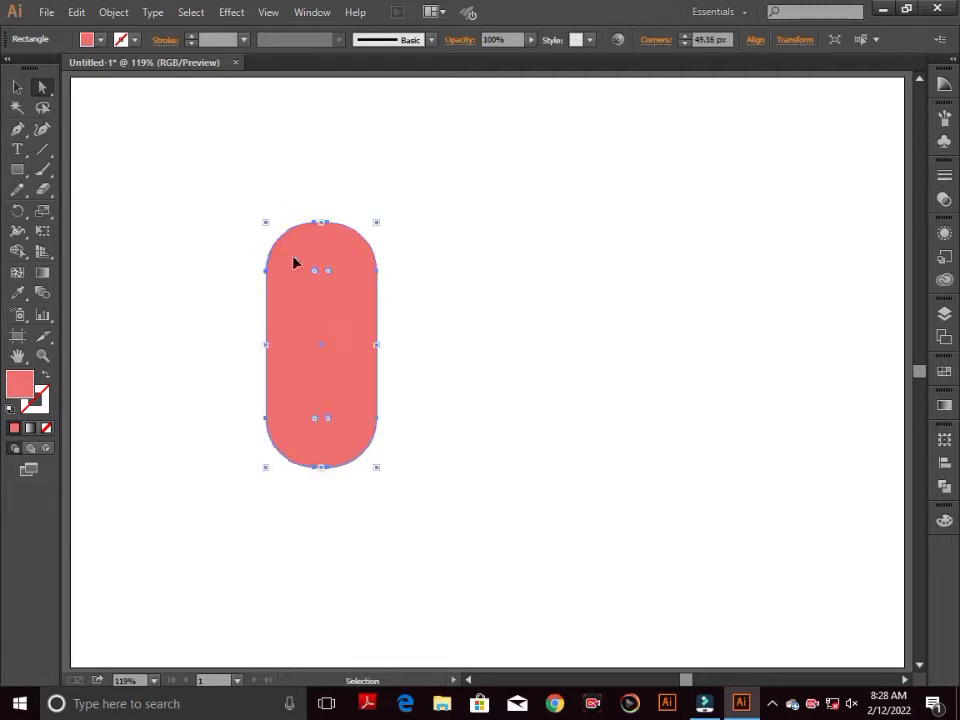
key("ctrl+z")
left_click_drag(309, 270, 320, 290)
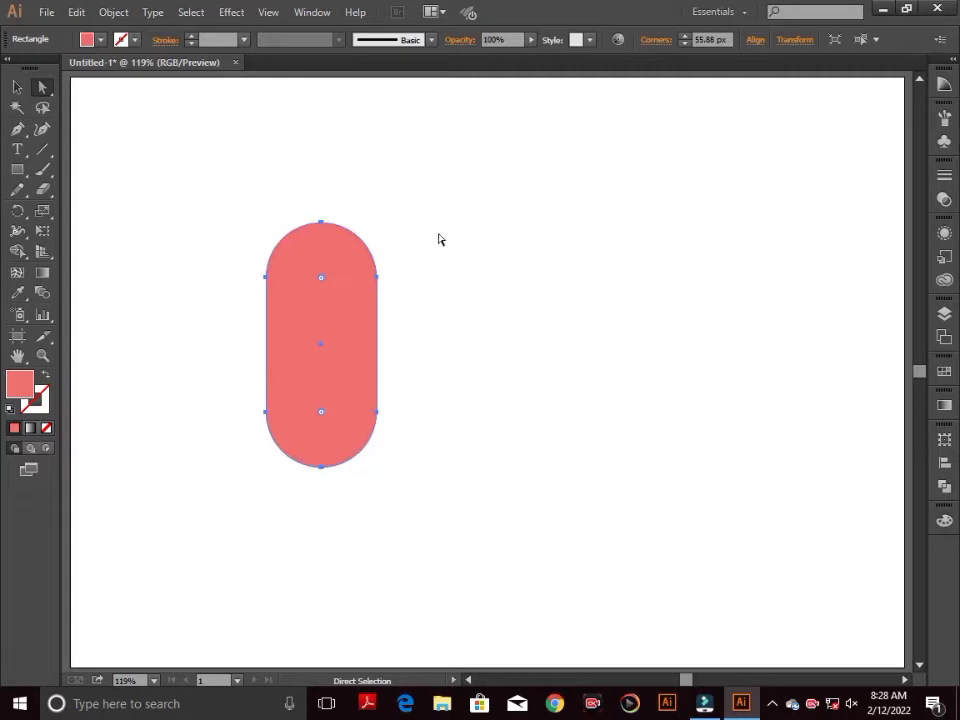
- Draw a rectangle slightly wider than the capsule across its middle and centre both shapes horizontally and vertically, aligned to the selection
left_click(25, 170)
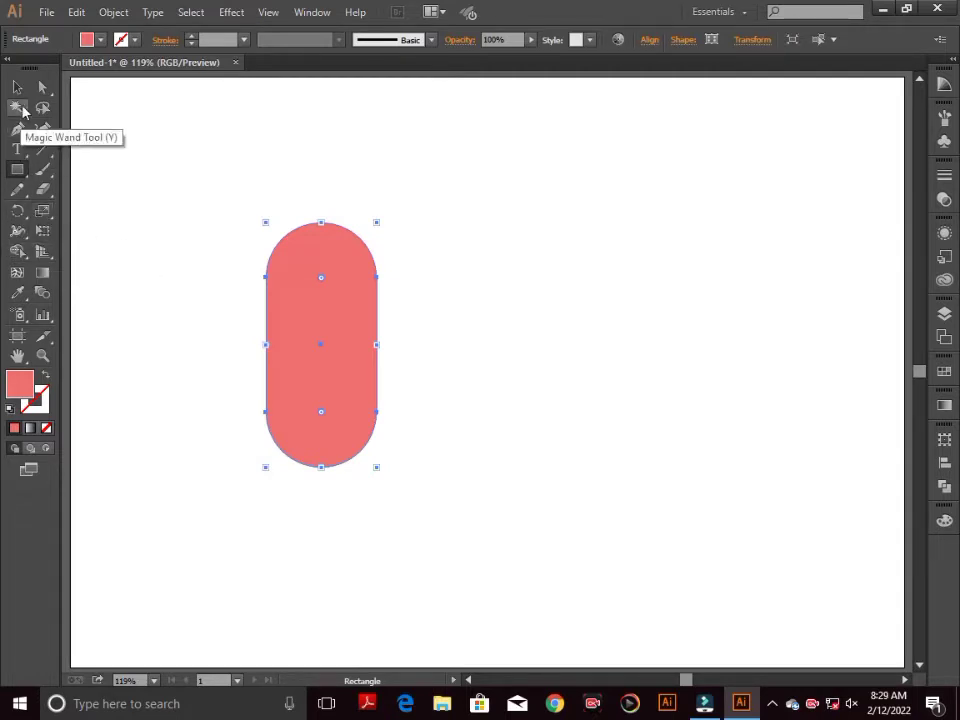
mouse_move(249, 303)
left_mouse_down()
mouse_move(424, 439)
mouse_move(413, 415)
mouse_move(431, 417)
mouse_move(392, 407)
mouse_move(390, 420)
mouse_move(391, 412)
left_mouse_up()
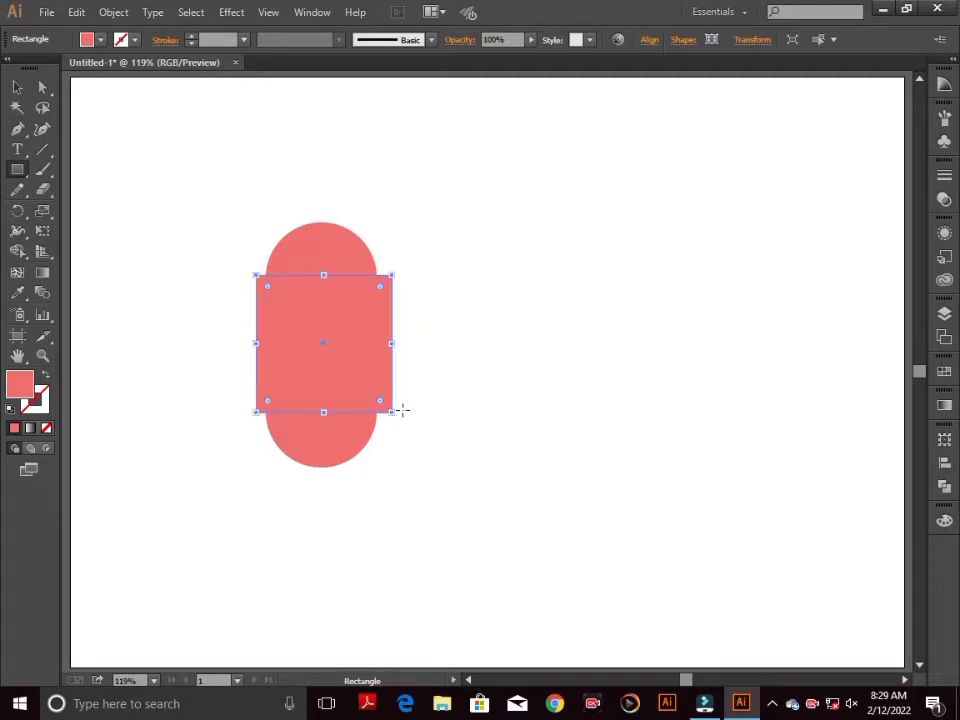
left_click(17, 87)
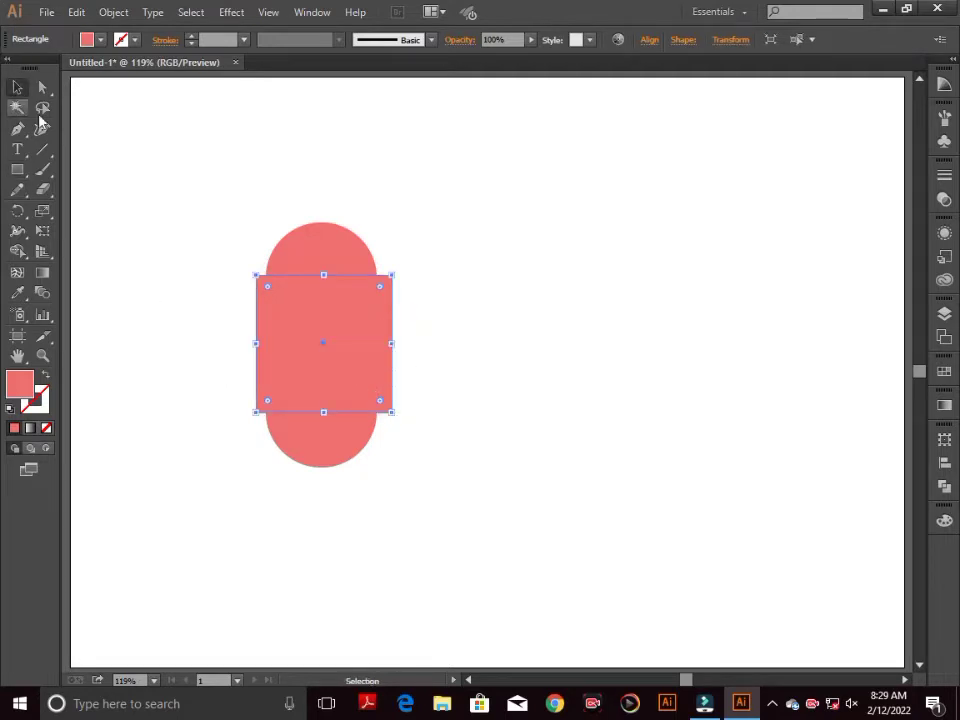
left_click_drag(111, 165, 300, 330)
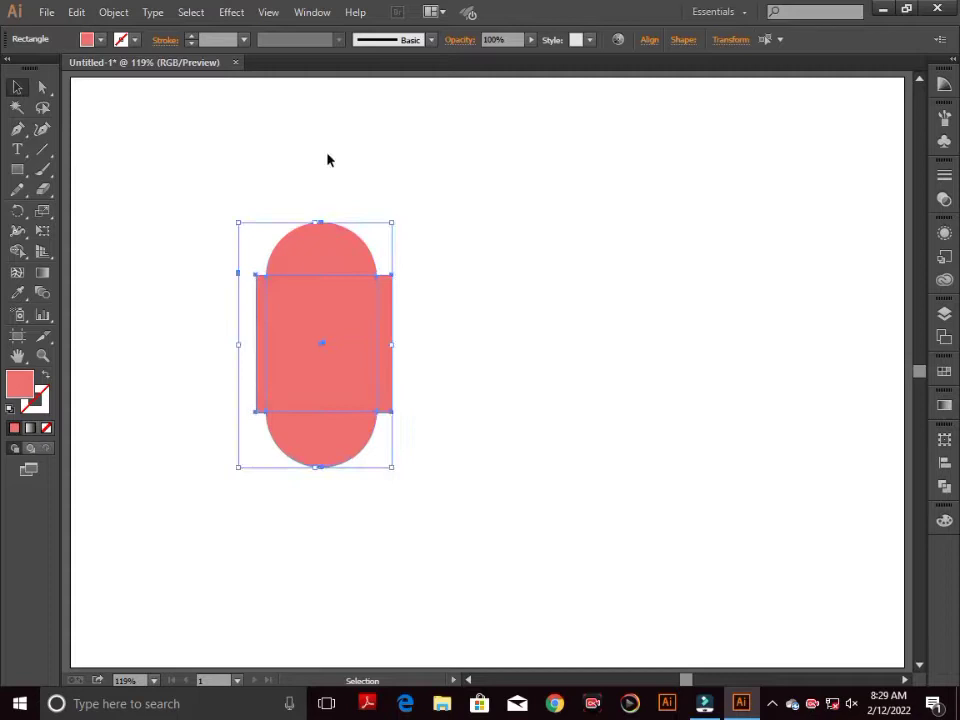
left_click(649, 40)
left_click(512, 83)
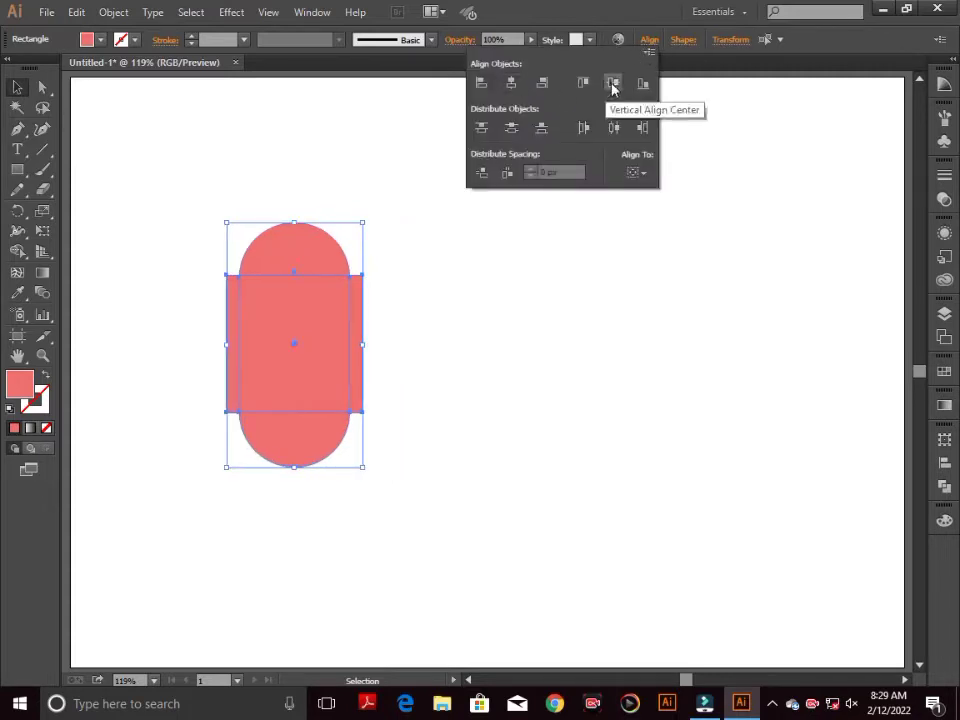
left_click(613, 84)
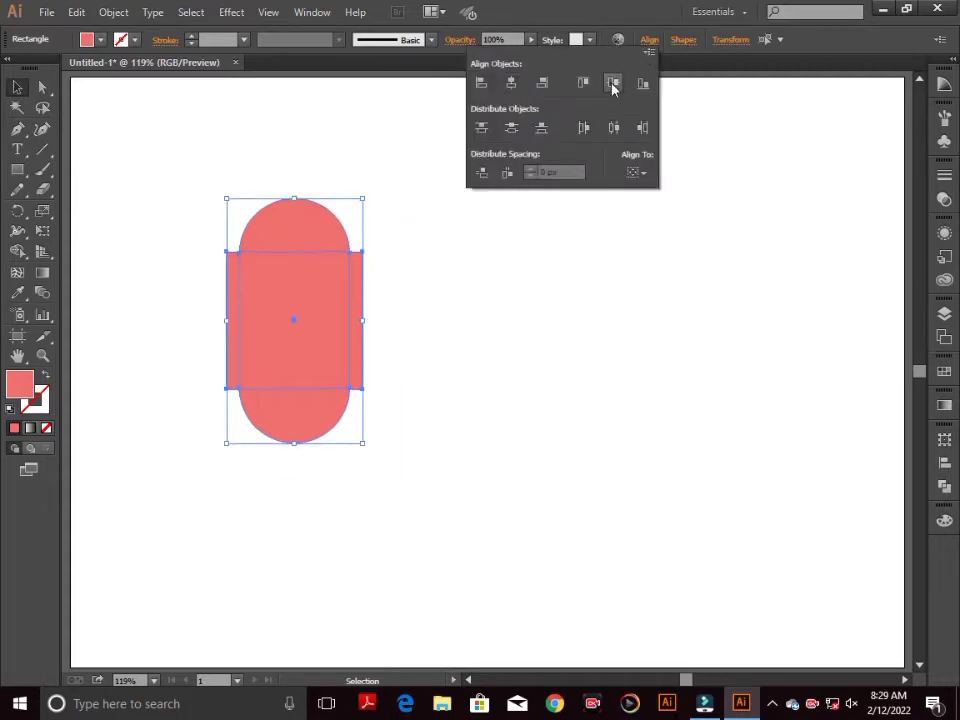
left_click(640, 174)
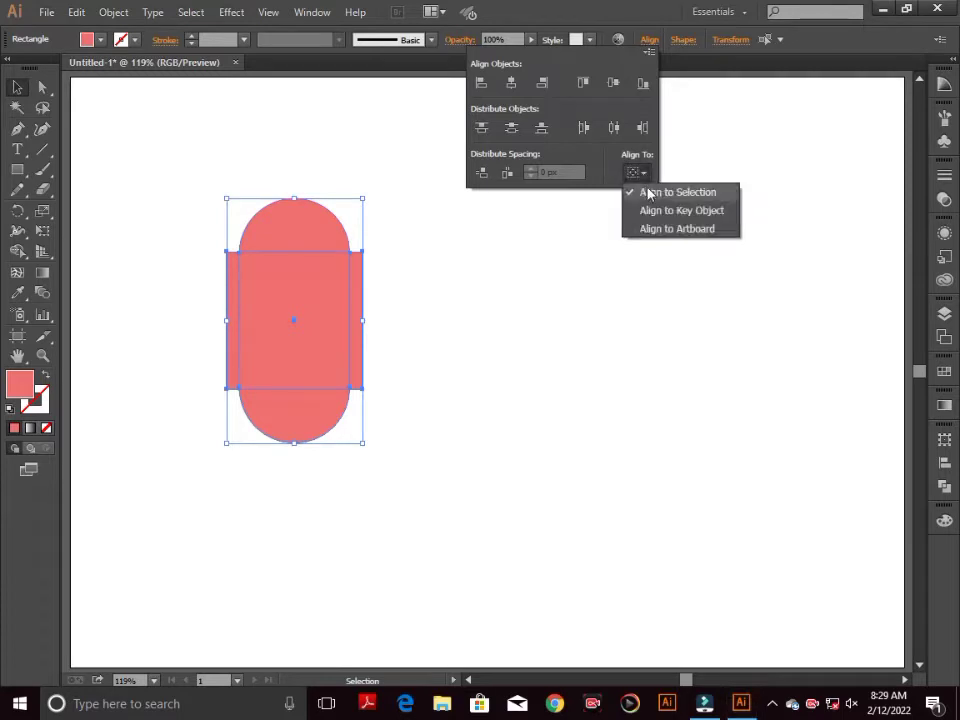
left_click(648, 193)
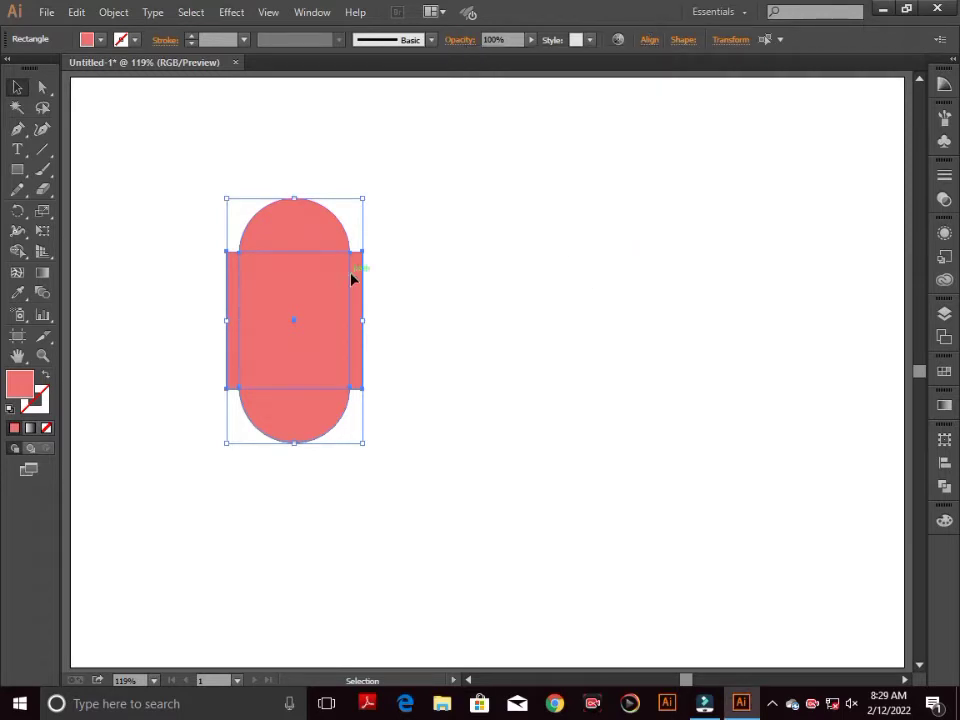
- Duplicate the middle rectangle in place on top of the original
left_click(456, 279)
left_click(296, 290)
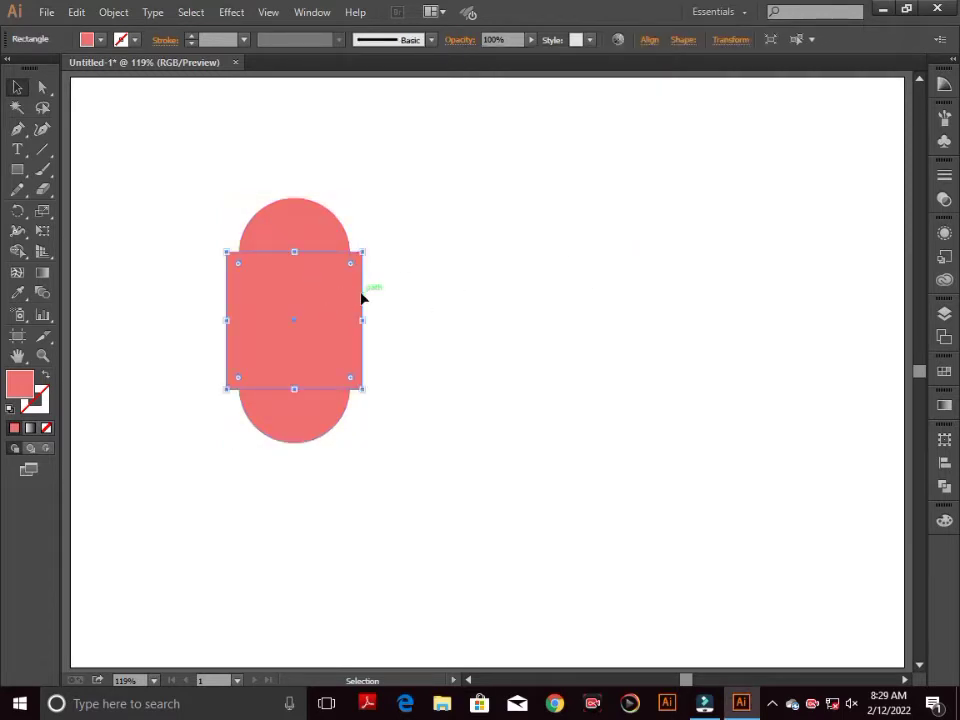
key("a")
key("v")
left_click_drag(366, 320, 377, 325)
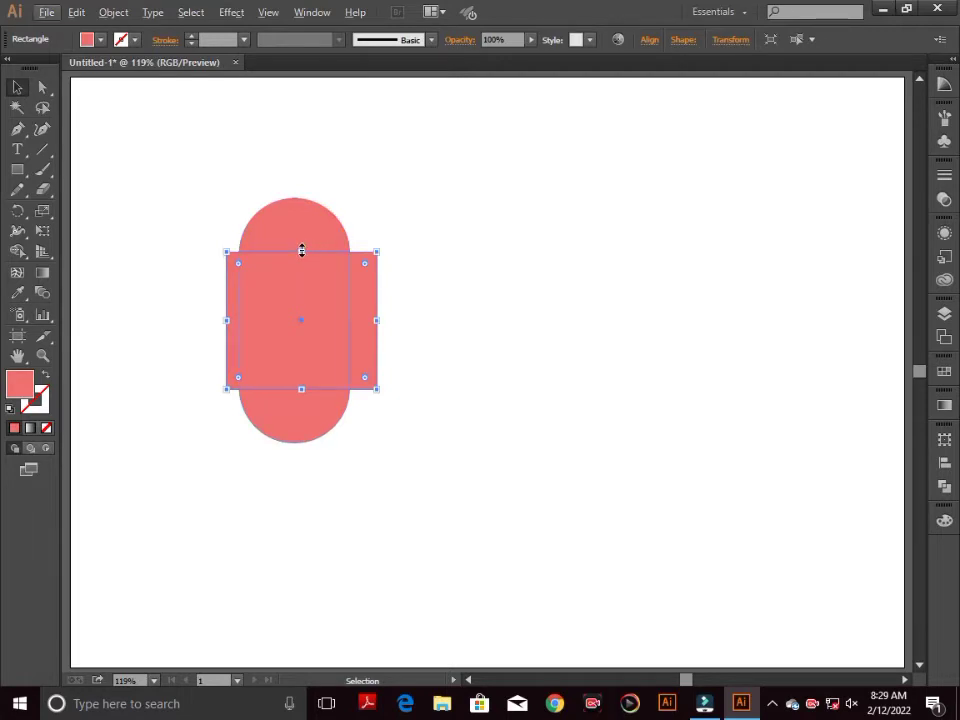
key("ctrl+a")
left_click(498, 299)
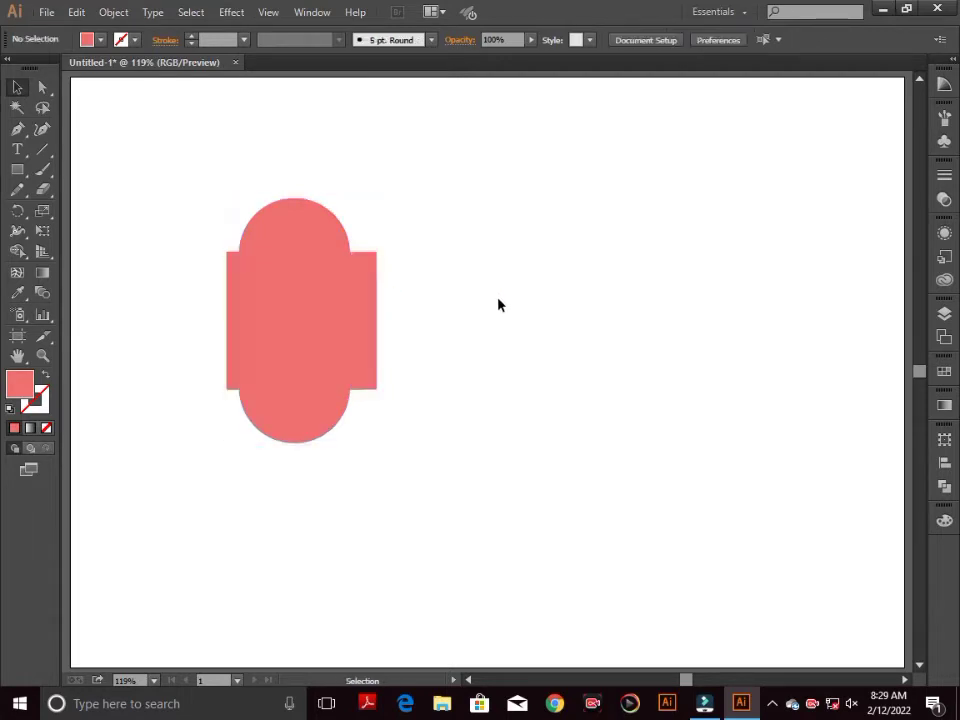
key("ctrl+z")
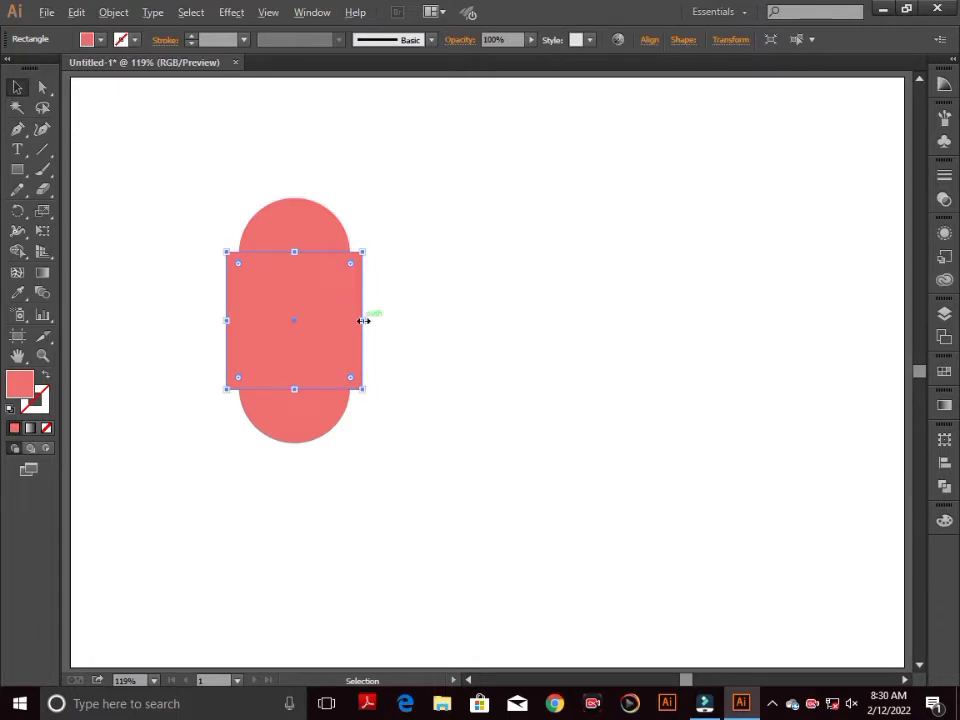
- Widen the duplicate rectangle slightly on both sides and shorten it evenly about its centre to form stepped corners
left_click_drag(363, 320, 372, 321)
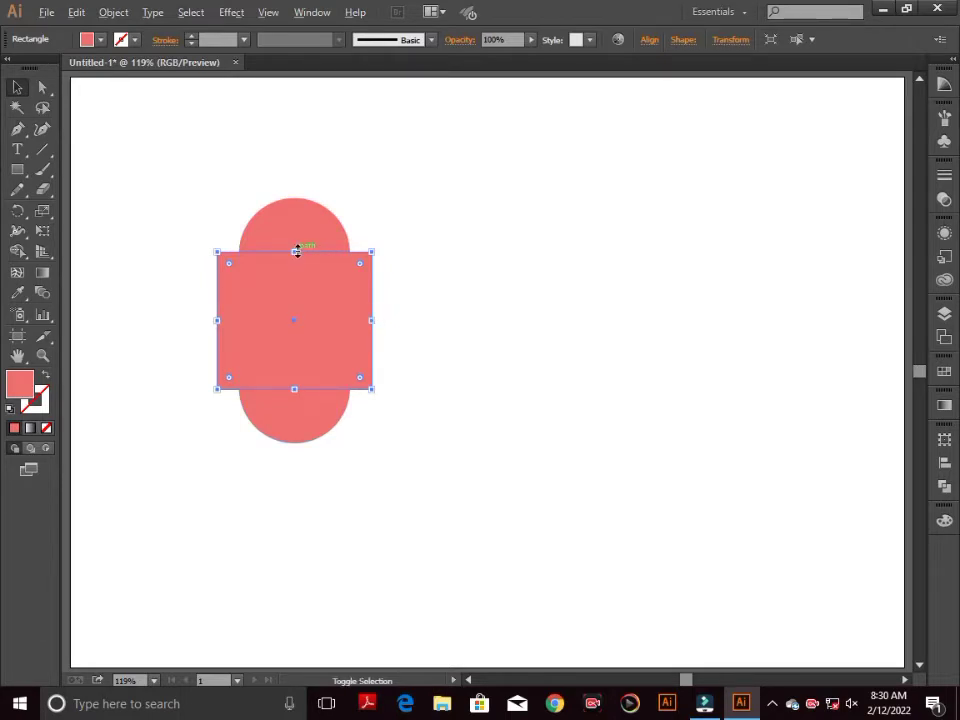
left_click_drag(296, 251, 295, 271)
left_click(401, 242)
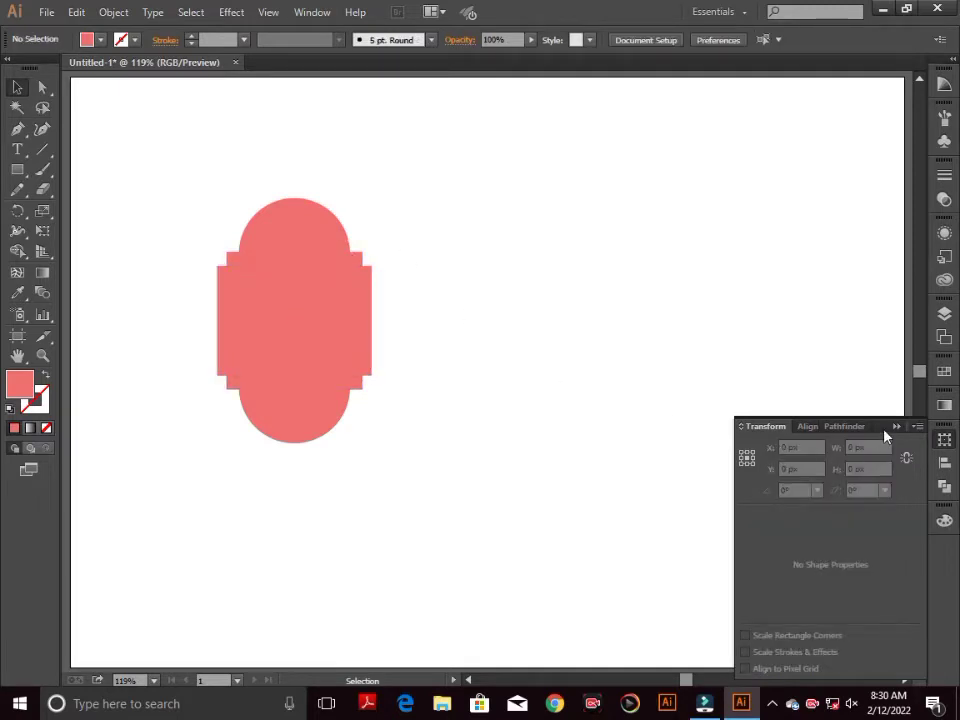
left_click(895, 428)
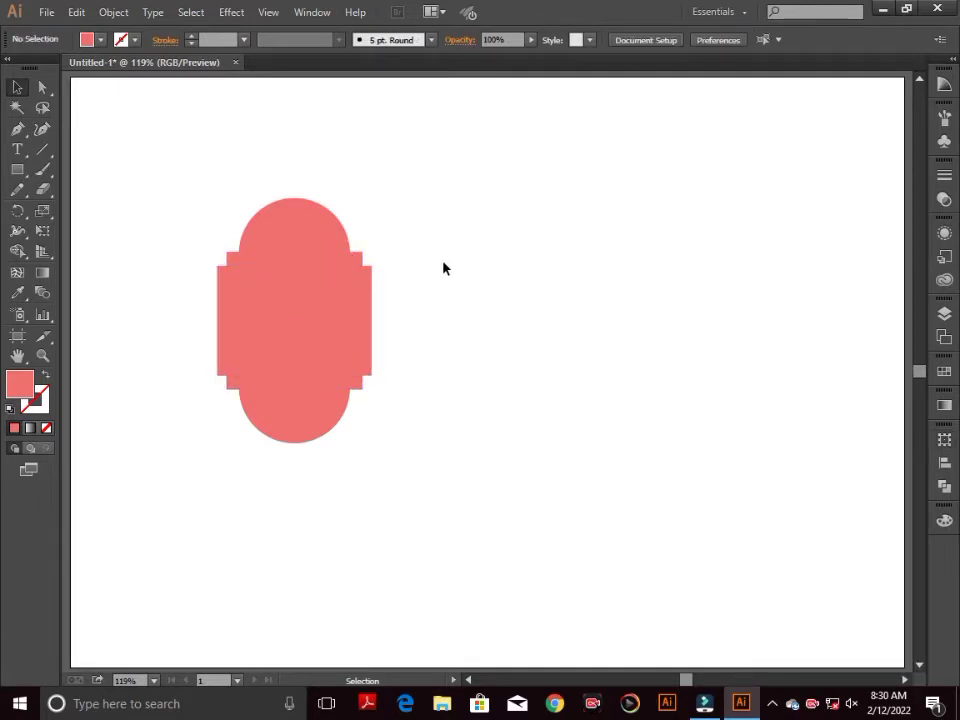
- Unite the capsule and both rectangles into a single shape with Pathfinder
key("ctrl+a")
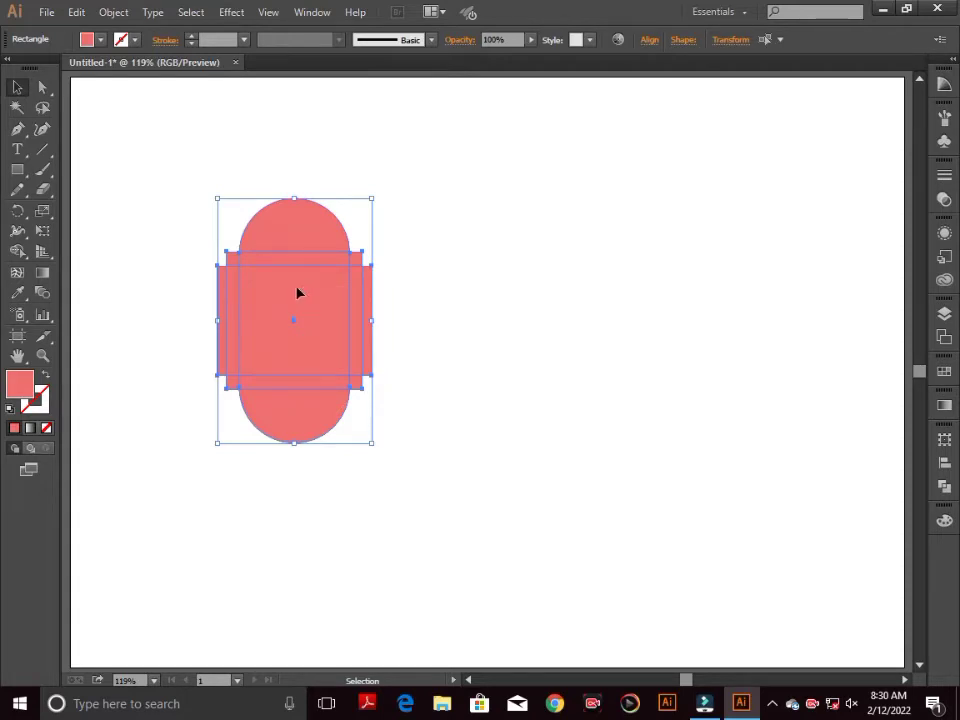
left_click(944, 486)
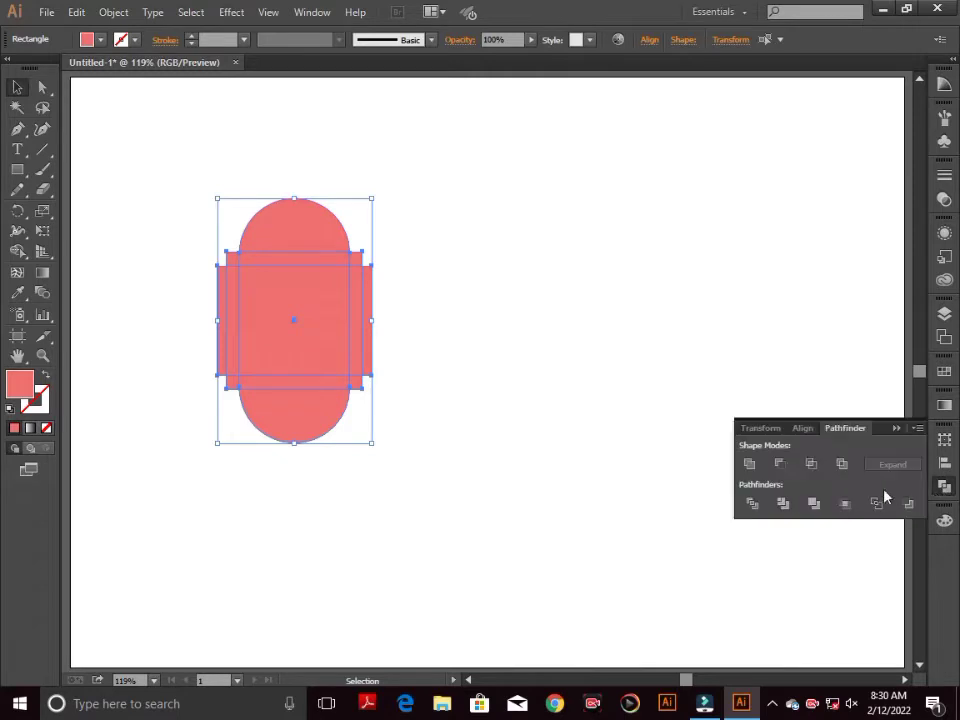
left_click(752, 464)
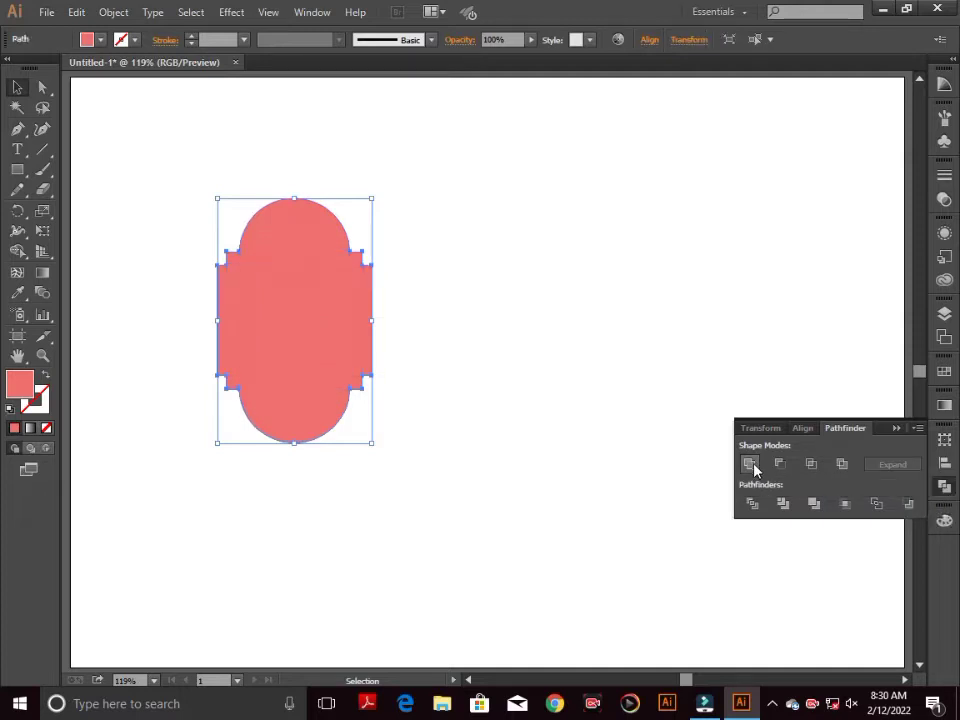
left_click(895, 428)
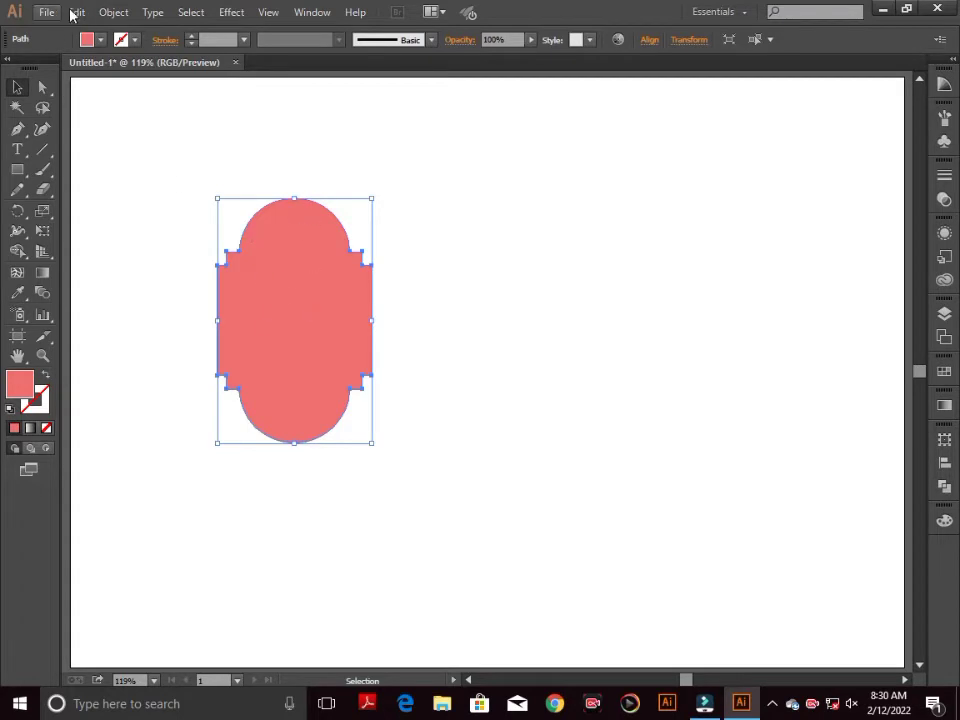
- Offset the united shape's path outward by 10 px with miter joins and a miter limit of 4
left_click(130, 13)
mouse_move(184, 348)
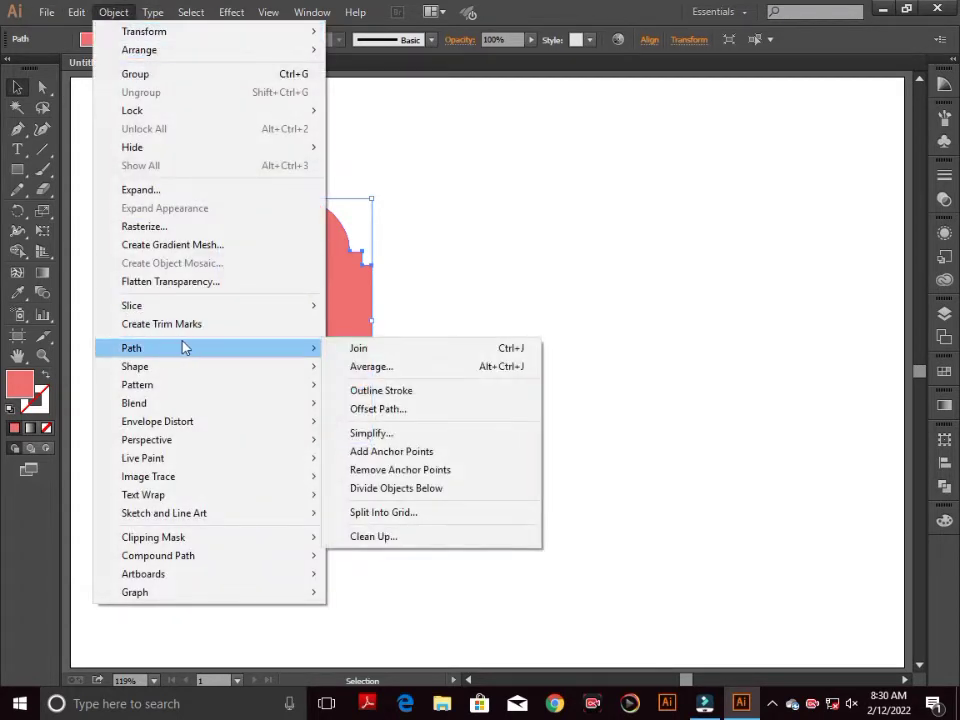
left_click(384, 410)
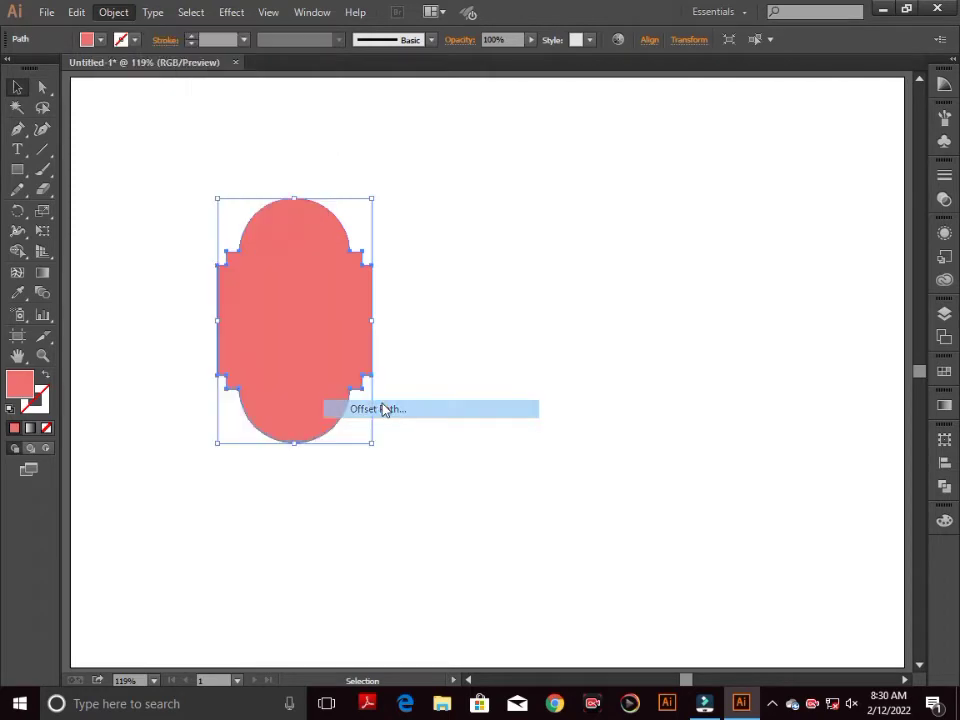
left_click(650, 316)
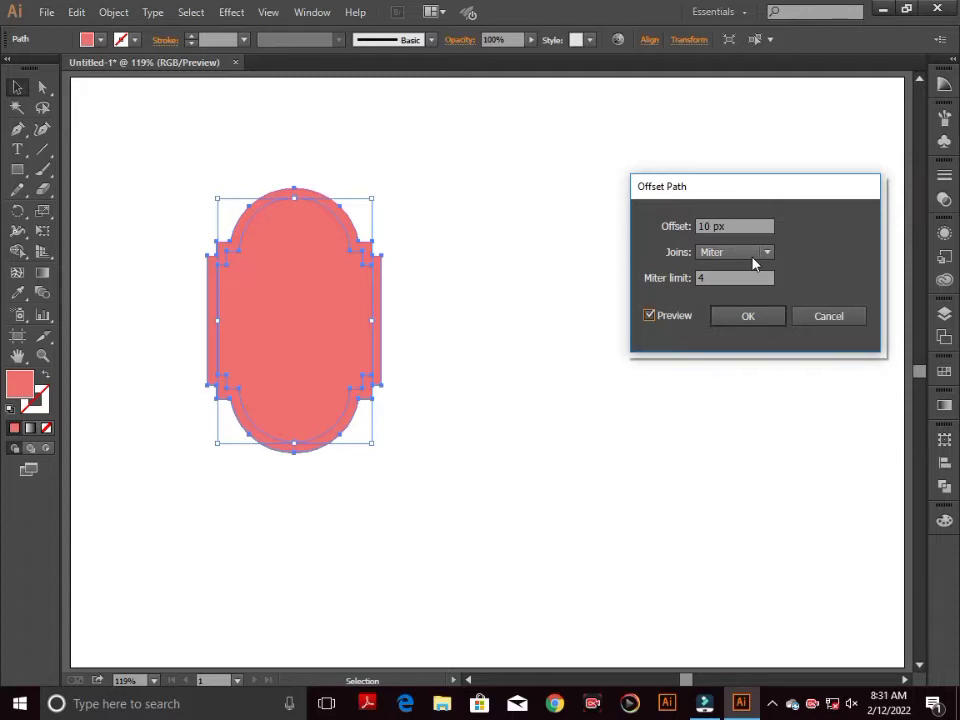
left_click(746, 317)
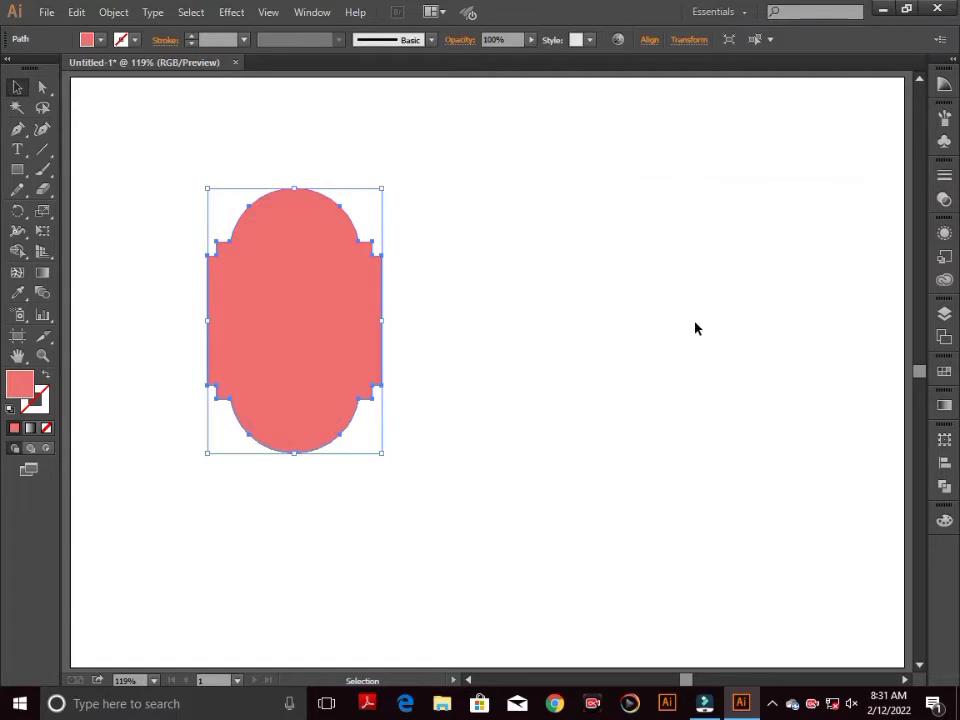
left_click(420, 190)
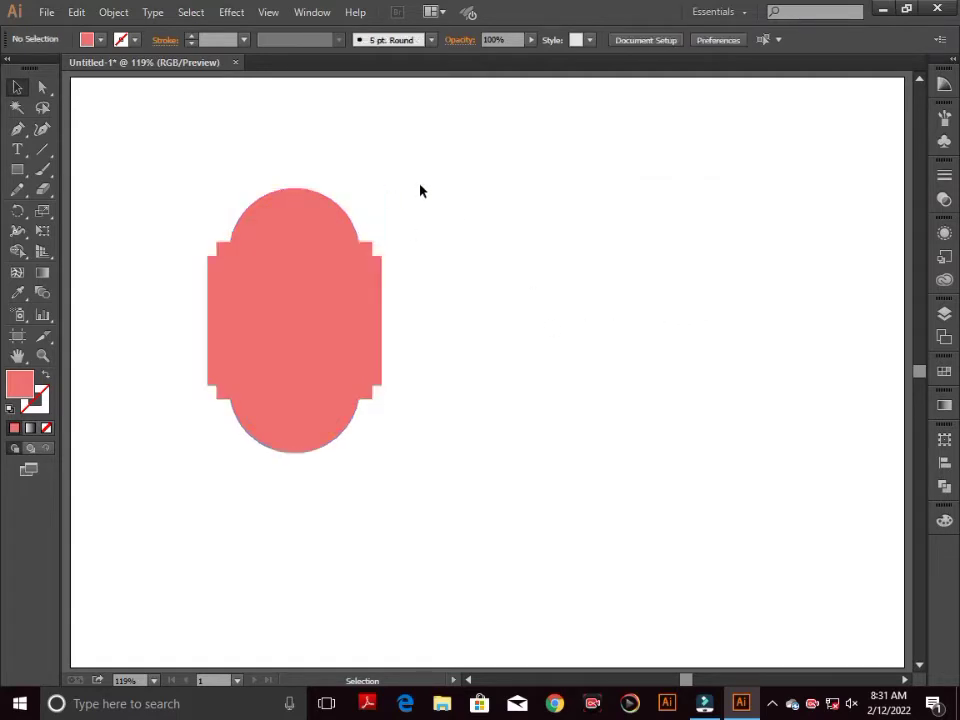
- Add another 10 px outward offset of the outermost outline with miter joins, a miter limit of 4 and preview enabled
left_click(343, 215)
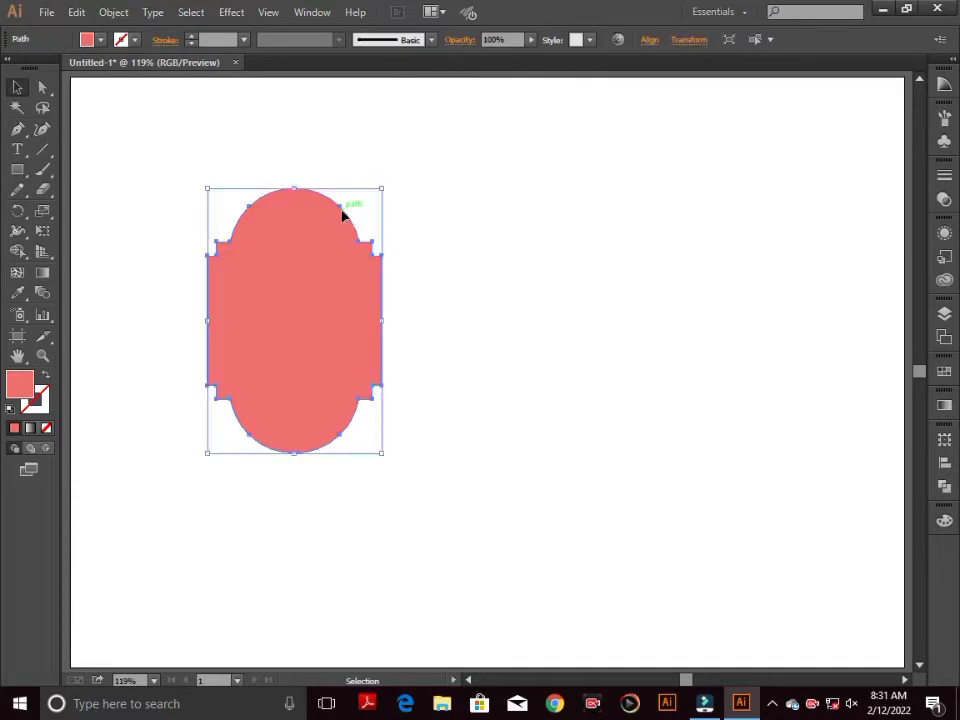
left_click(112, 16)
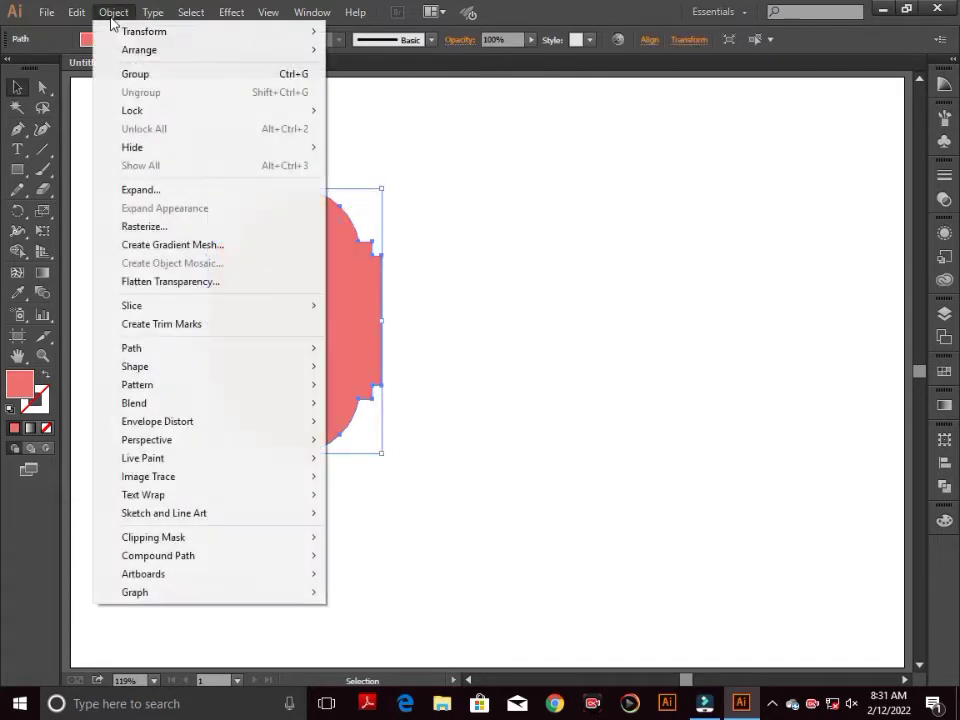
mouse_move(170, 347)
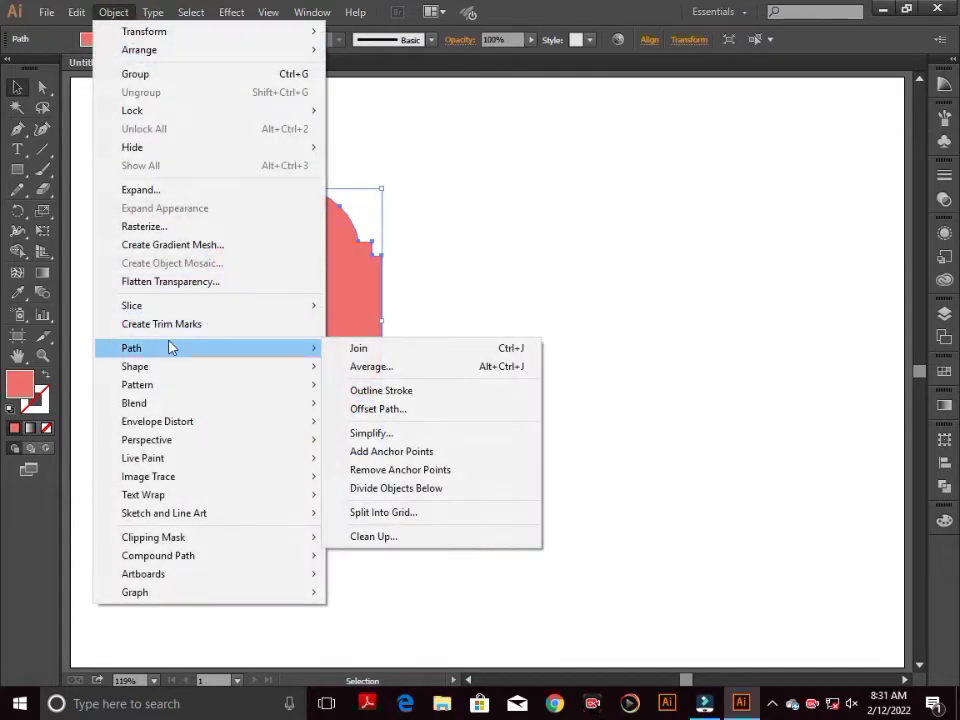
left_click(380, 409)
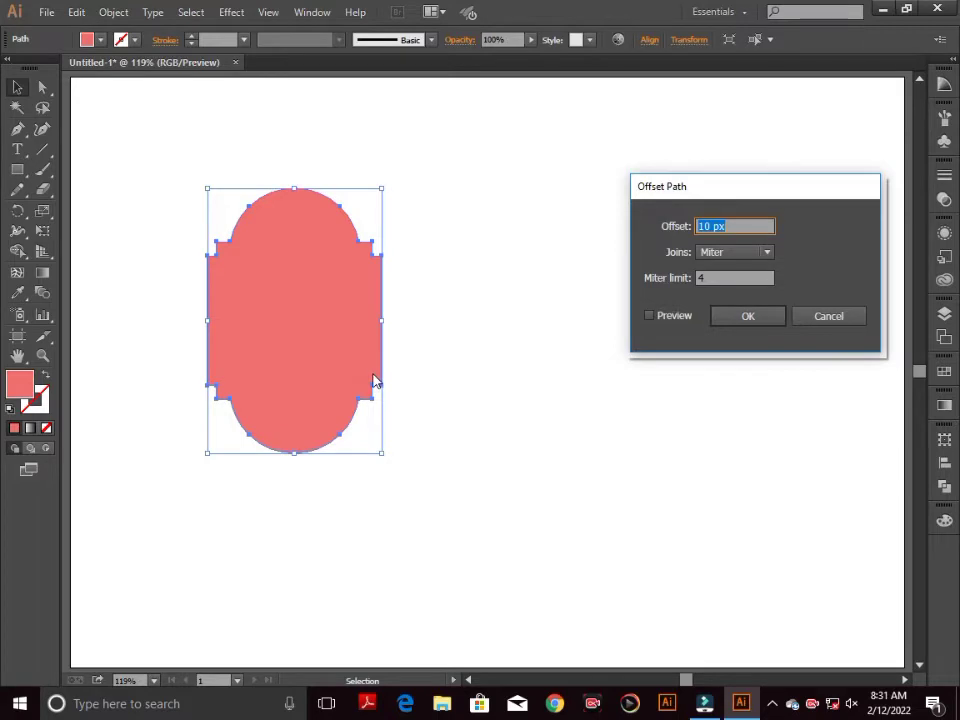
left_click(676, 318)
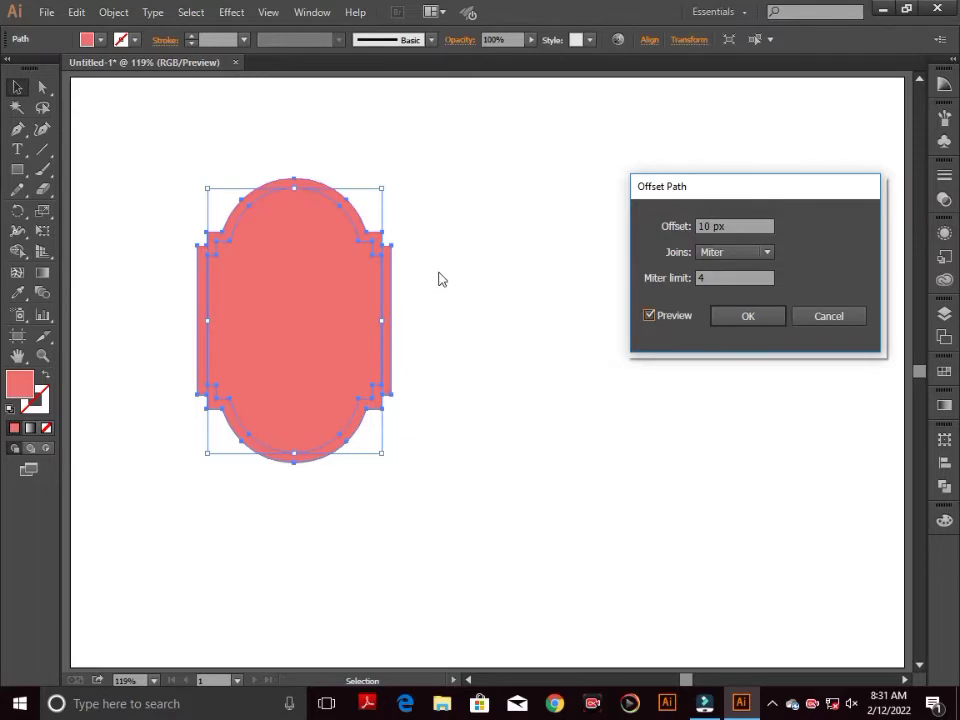
left_click(740, 316)
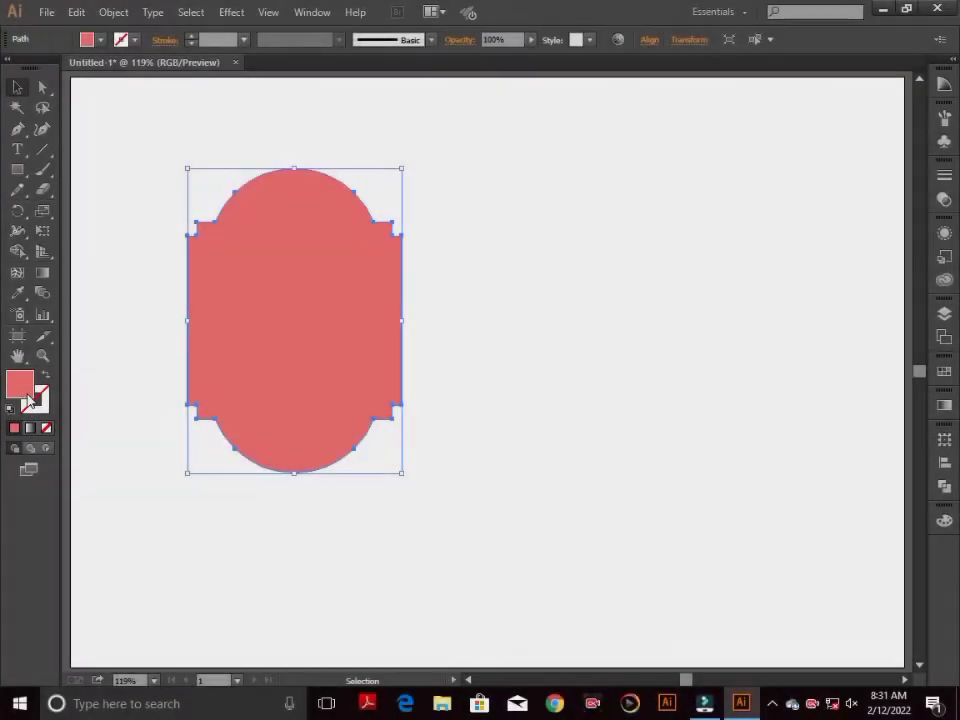
- Fill the outermost frame shape with the muted greyish pink B78D8D
double_click(20, 384)
mouse_move(308, 403)
left_mouse_down()
mouse_move(250, 414)
mouse_move(262, 443)
left_mouse_up()
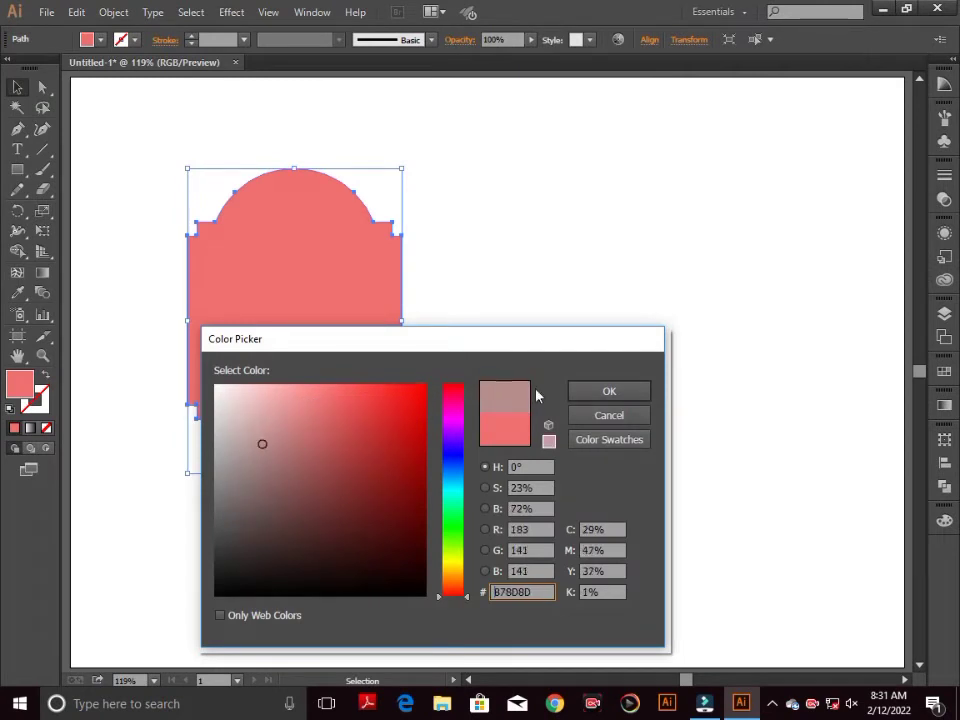
left_click(611, 390)
left_click(521, 354)
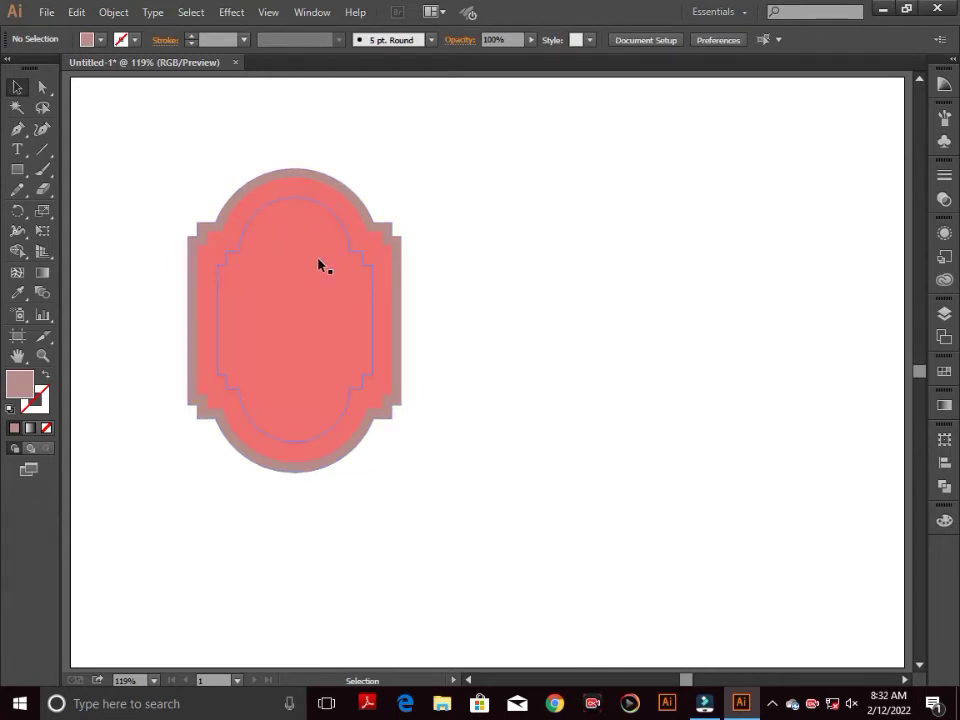
- Fill the third shape from the outside with a light greyish pink to form an inner border band
left_click(283, 284)
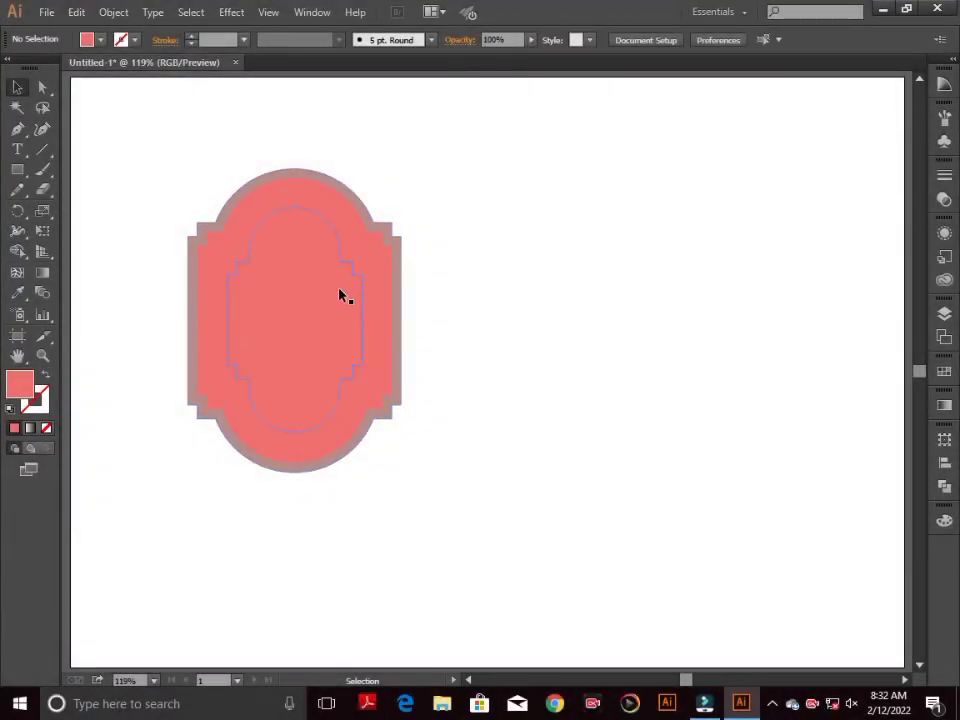
left_click(383, 261)
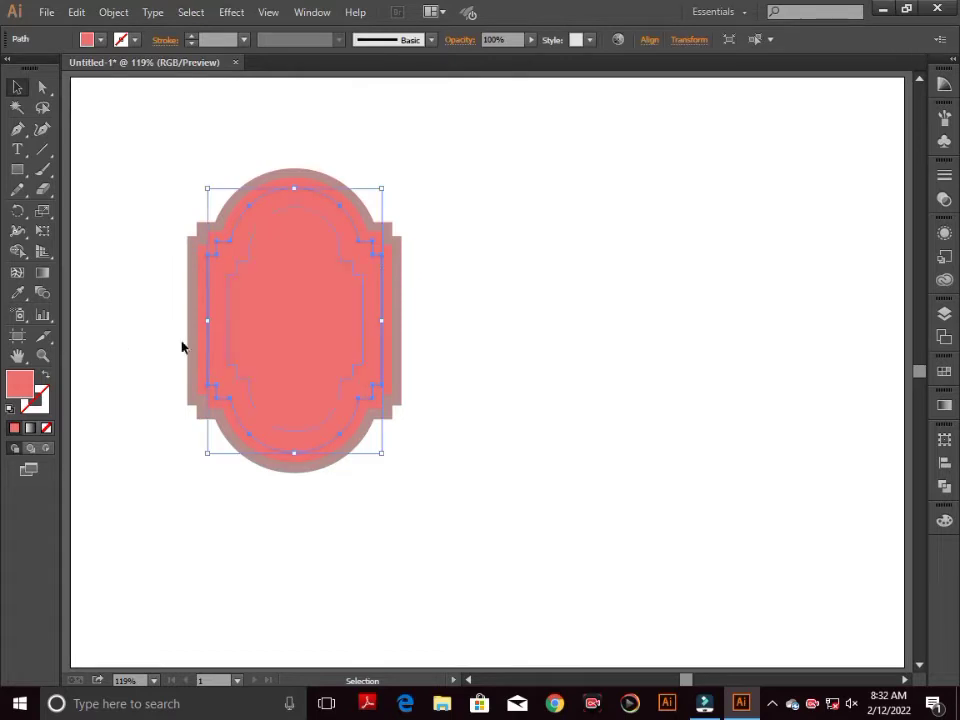
double_click(16, 388)
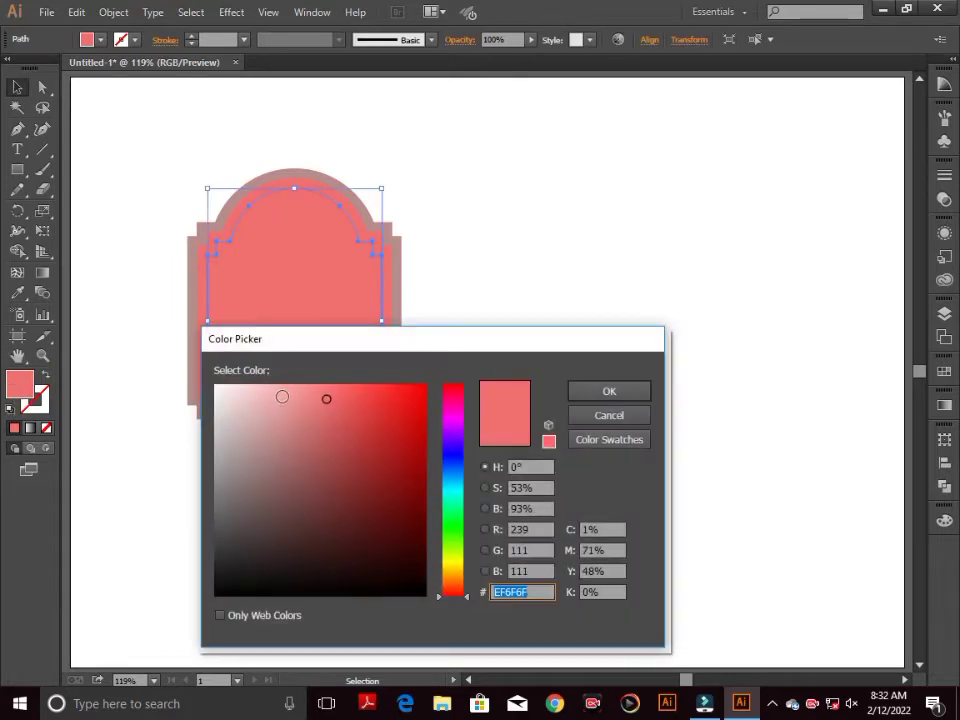
left_click(268, 430)
left_click(607, 393)
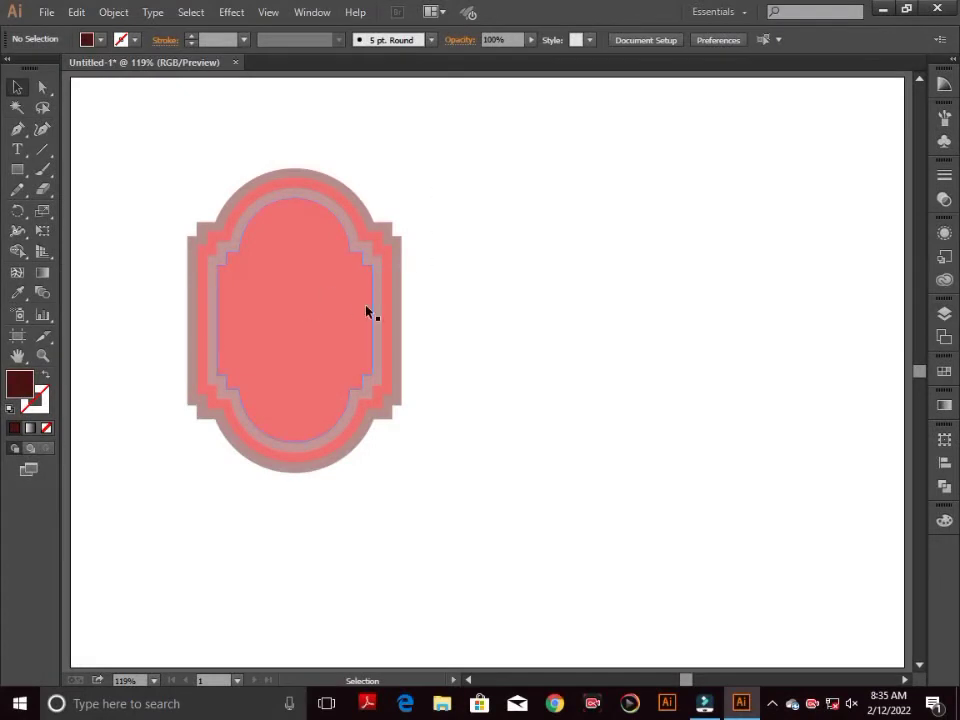
- Draw a wide dark maroon rectangle beside the frame and warp it with a horizontal Bulge at -14% bend
left_click(17, 169)
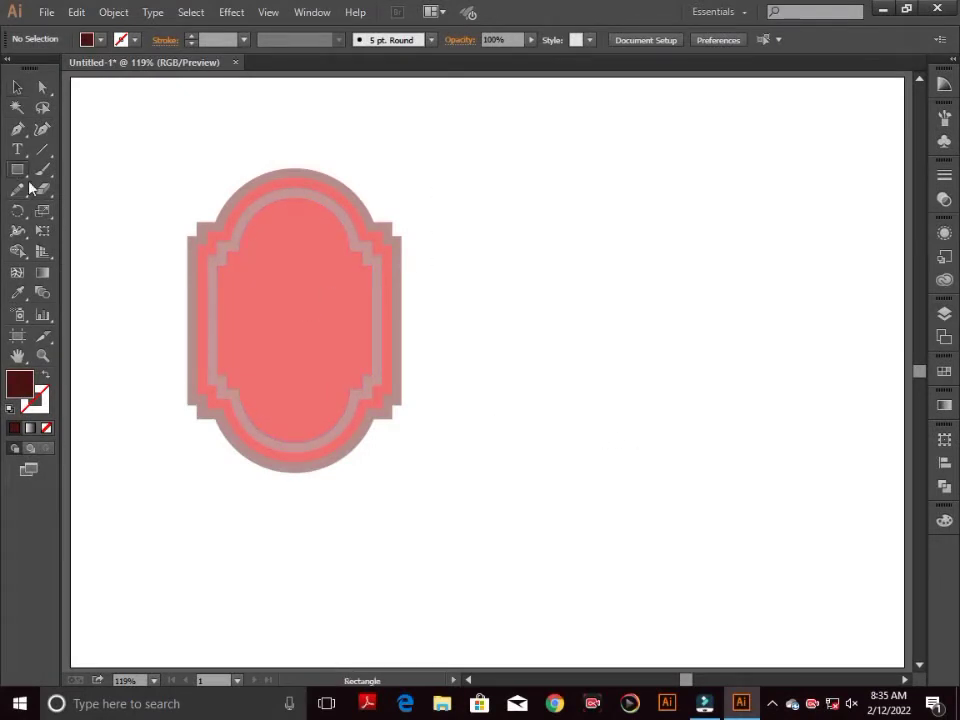
left_click_drag(530, 282, 766, 332)
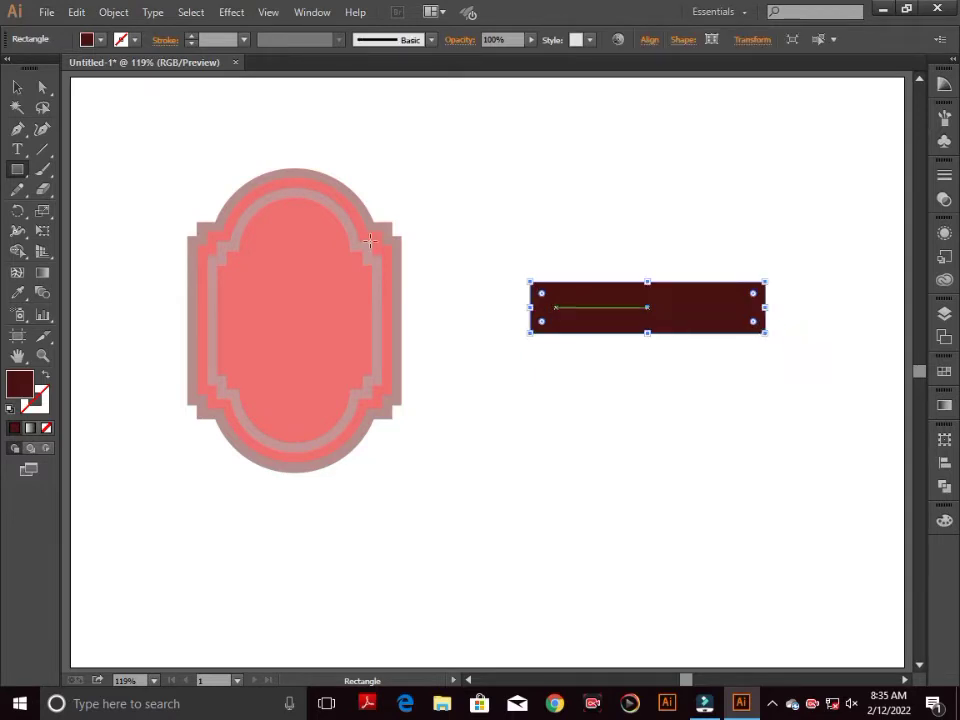
left_click(231, 12)
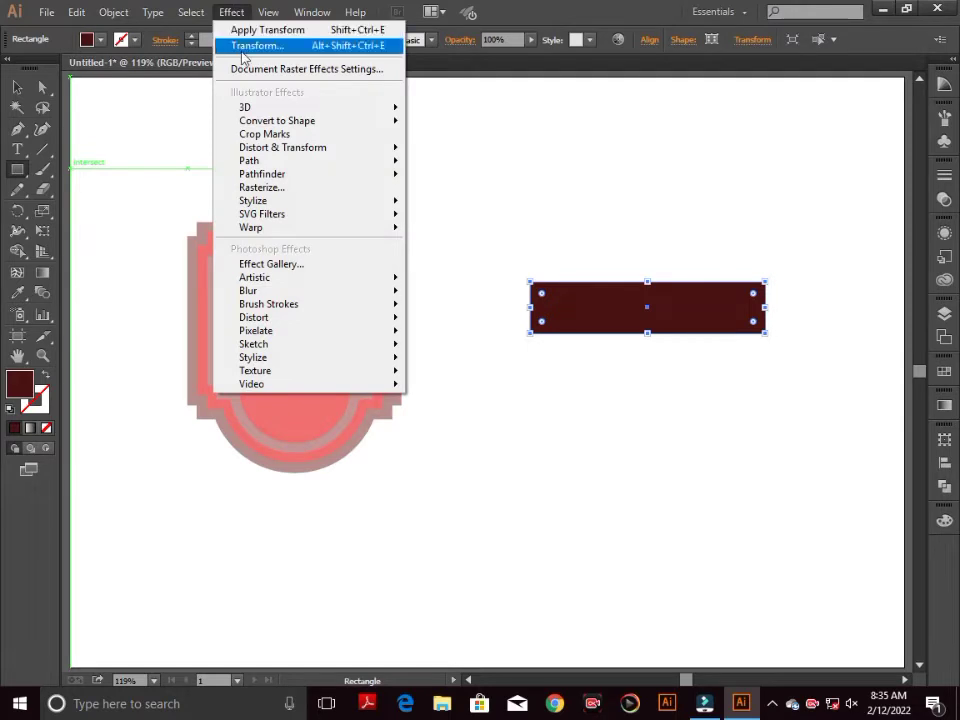
mouse_move(255, 162)
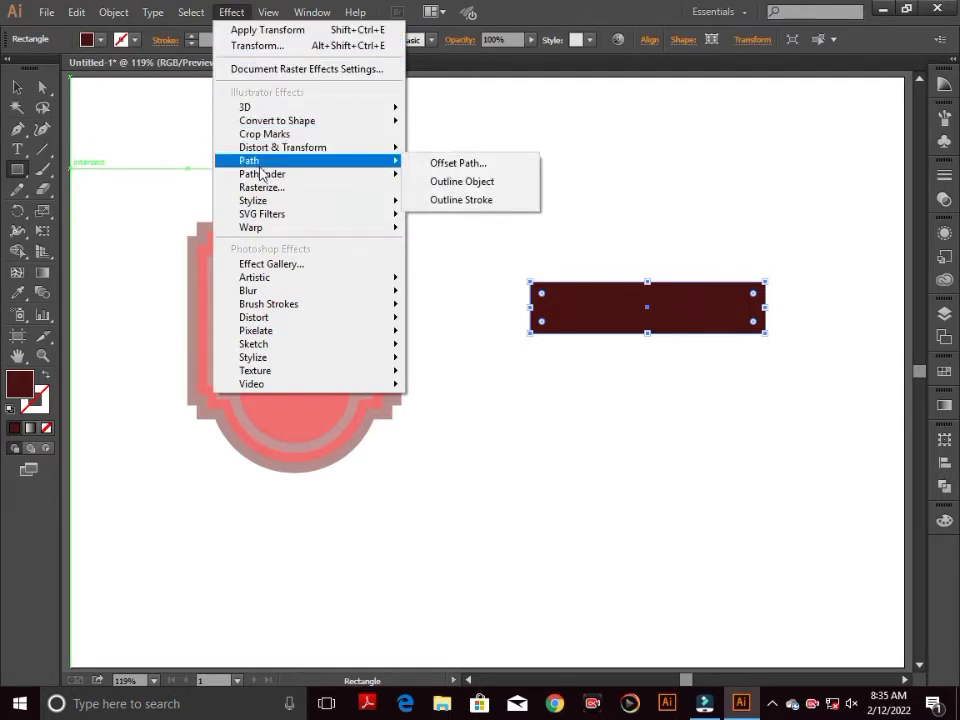
mouse_move(296, 229)
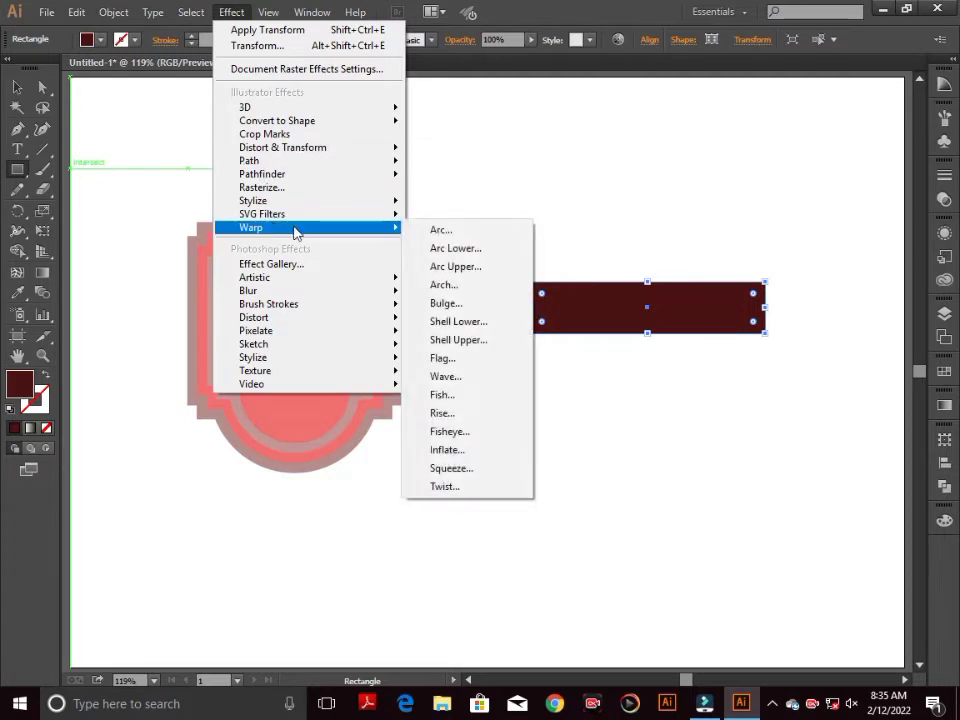
left_click(437, 228)
left_click(165, 467)
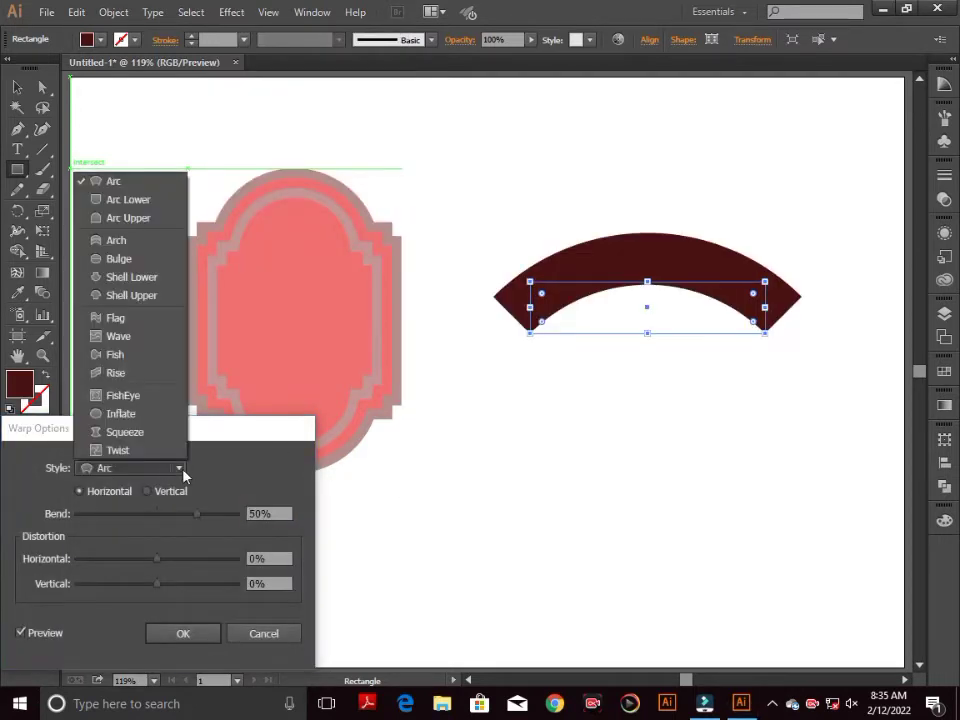
left_click(118, 259)
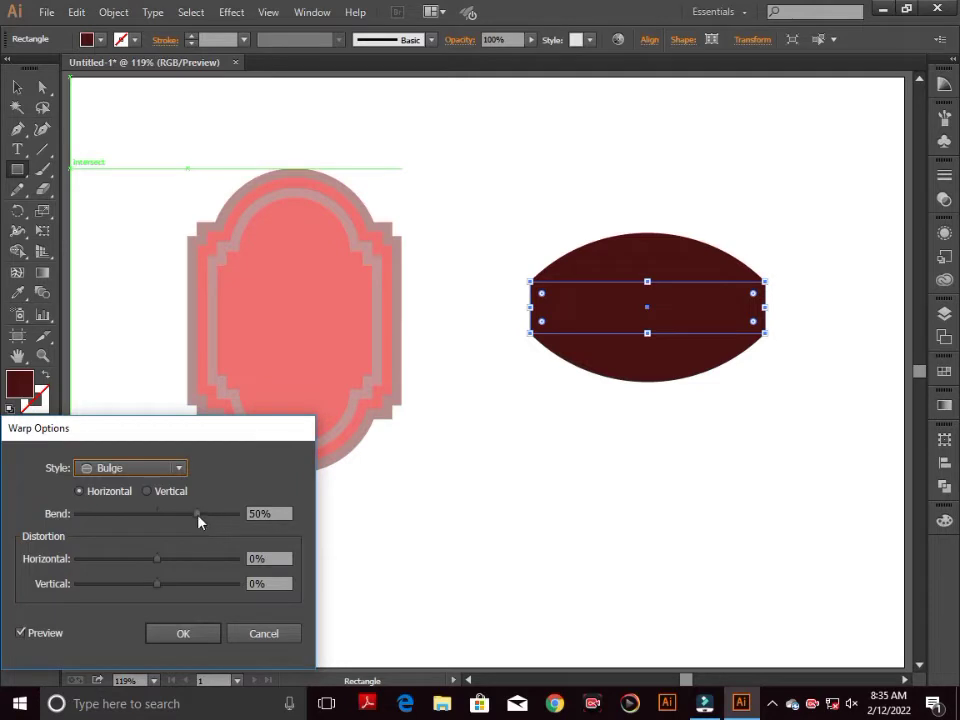
left_click_drag(199, 519, 148, 520)
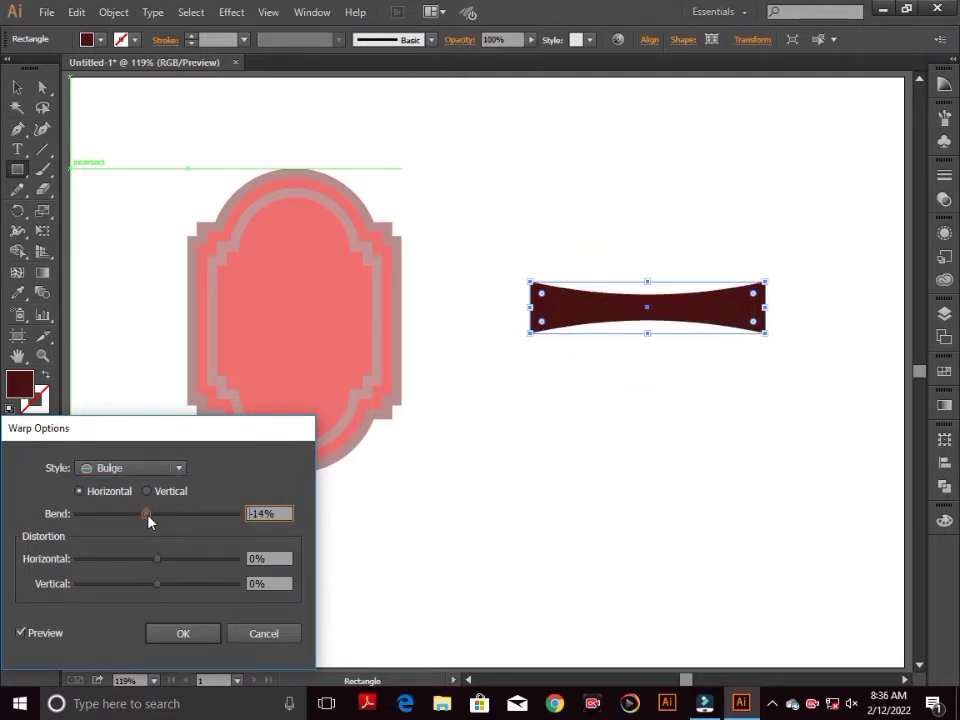
left_click(183, 634)
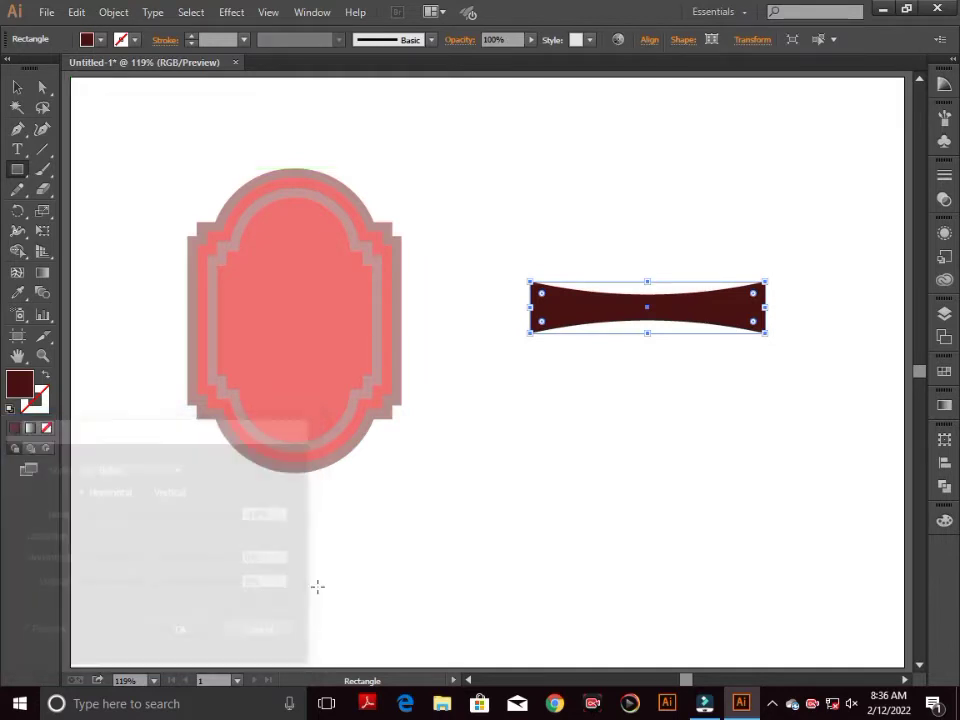
- Nudge the warped maroon banner a short distance left toward the frame
left_click(17, 86)
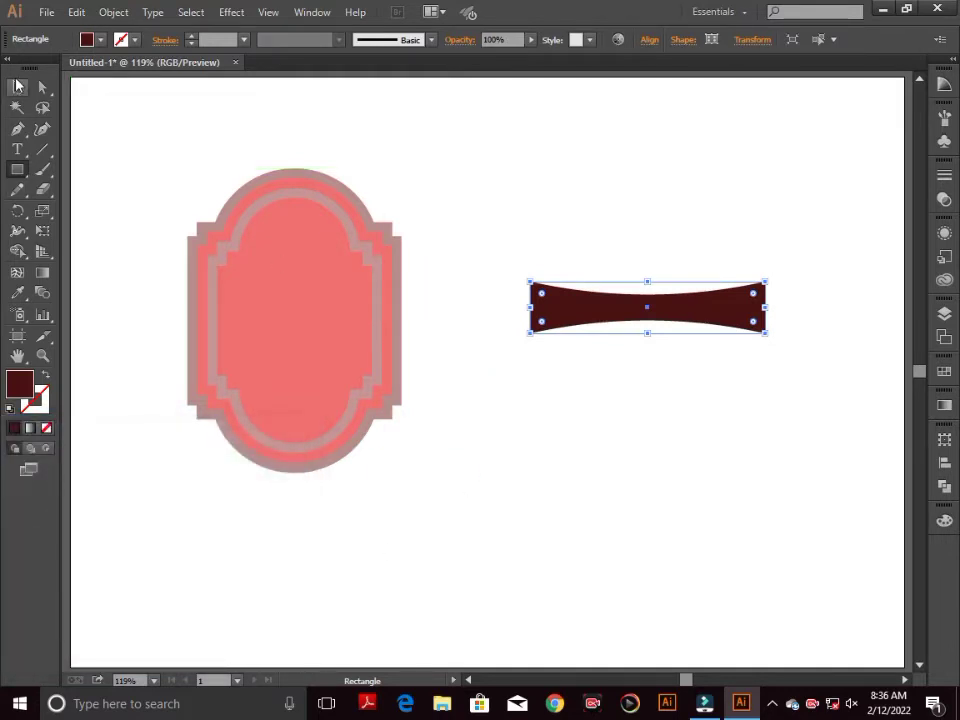
double_click(590, 306)
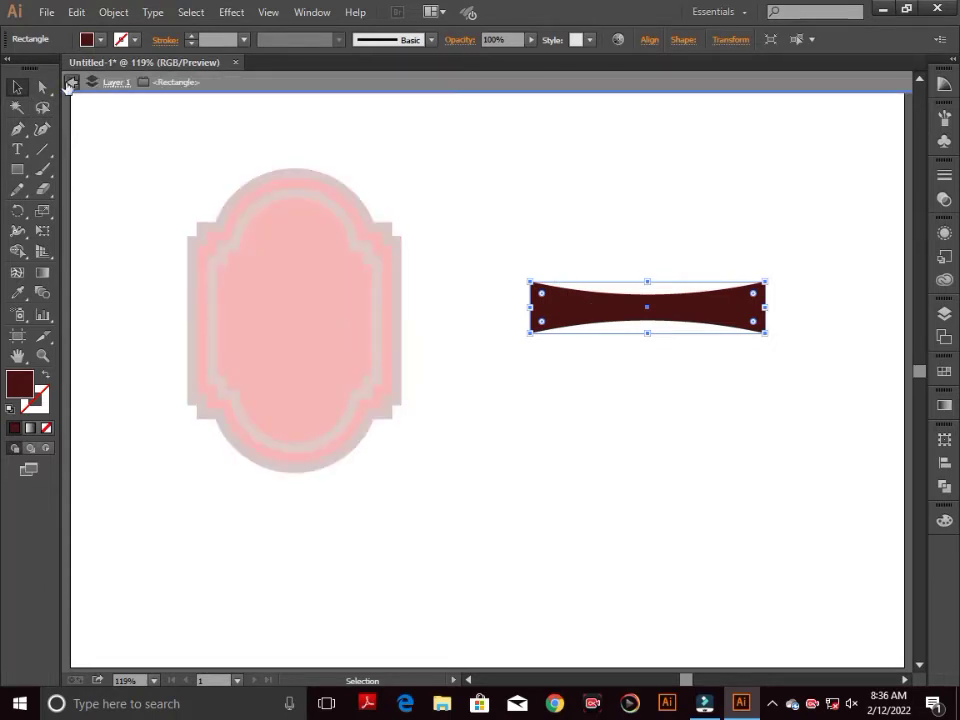
double_click(222, 155)
left_click(588, 304)
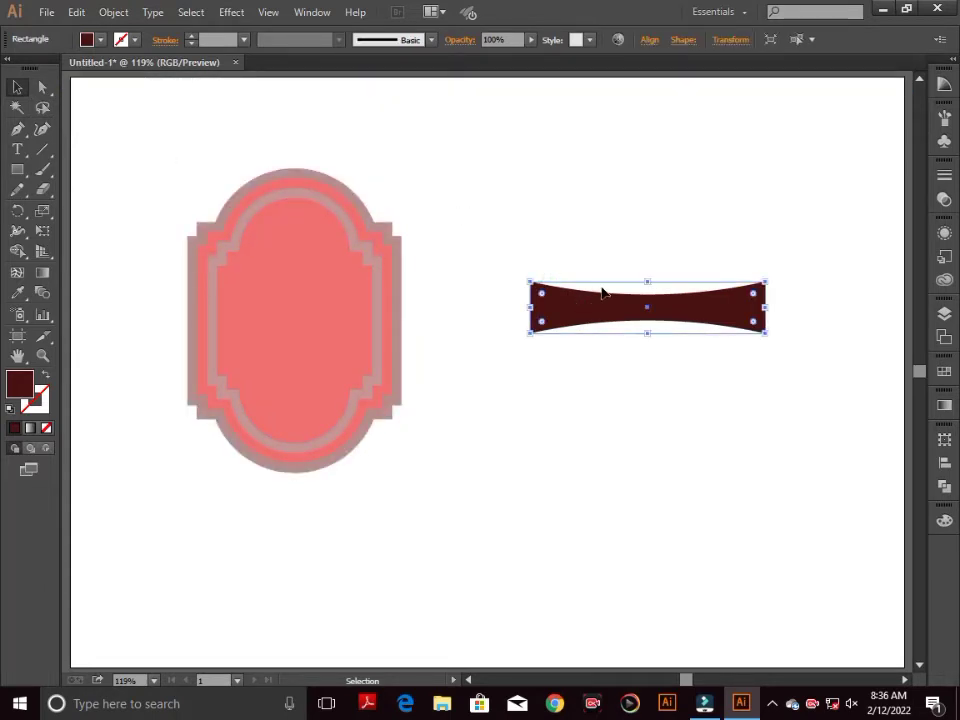
key("Left")
key("Left")
key("Left")
key("Left")
key("Left")
key("Left")
key("Left")
key("Left")
key("Left")
key("Left")
key("Left")
key("Left")
key("Left")
key("Left")
key("Left")
key("Left")
key("Left")
key("Left")
key("Left")
key("Left")
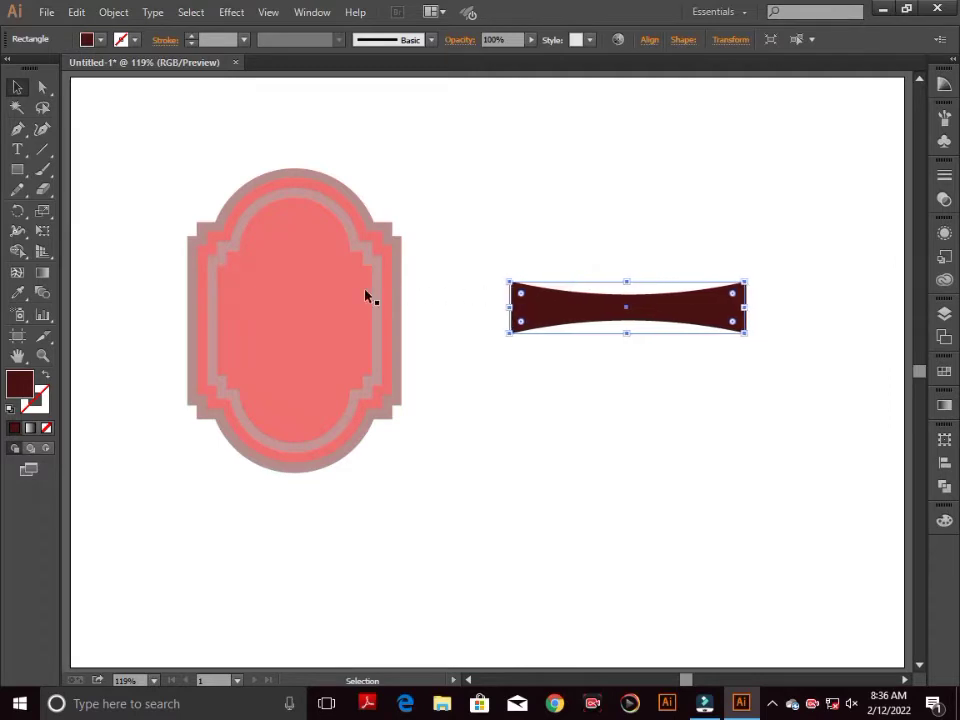
- Align all frame shapes and the maroon banner to each other on their horizontal and vertical centres
left_click(255, 178, "shift")
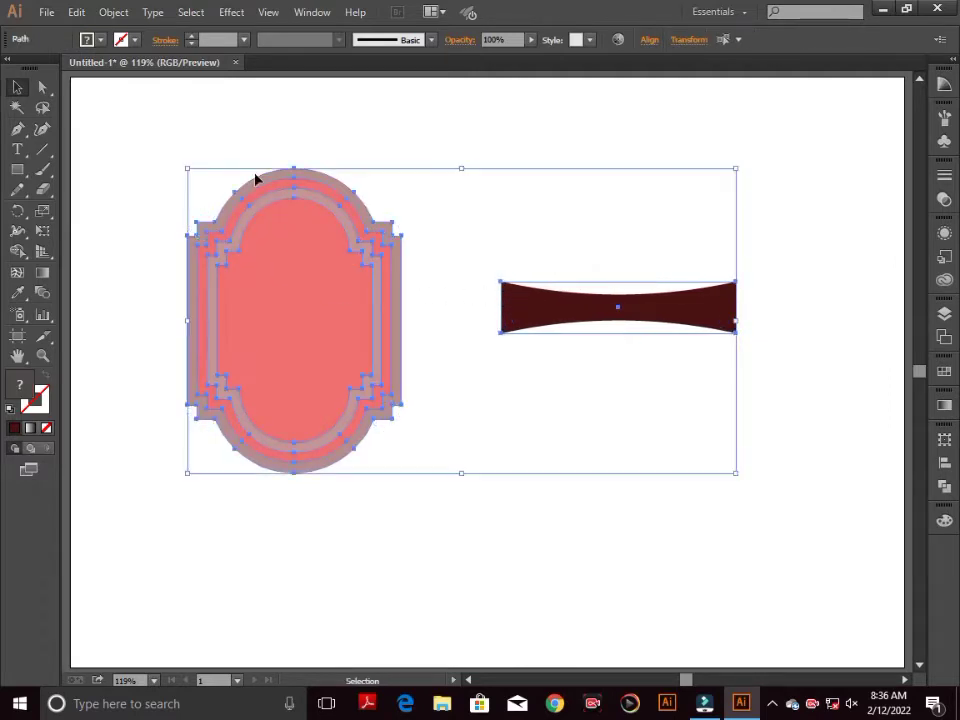
left_click(649, 40)
left_click(542, 83)
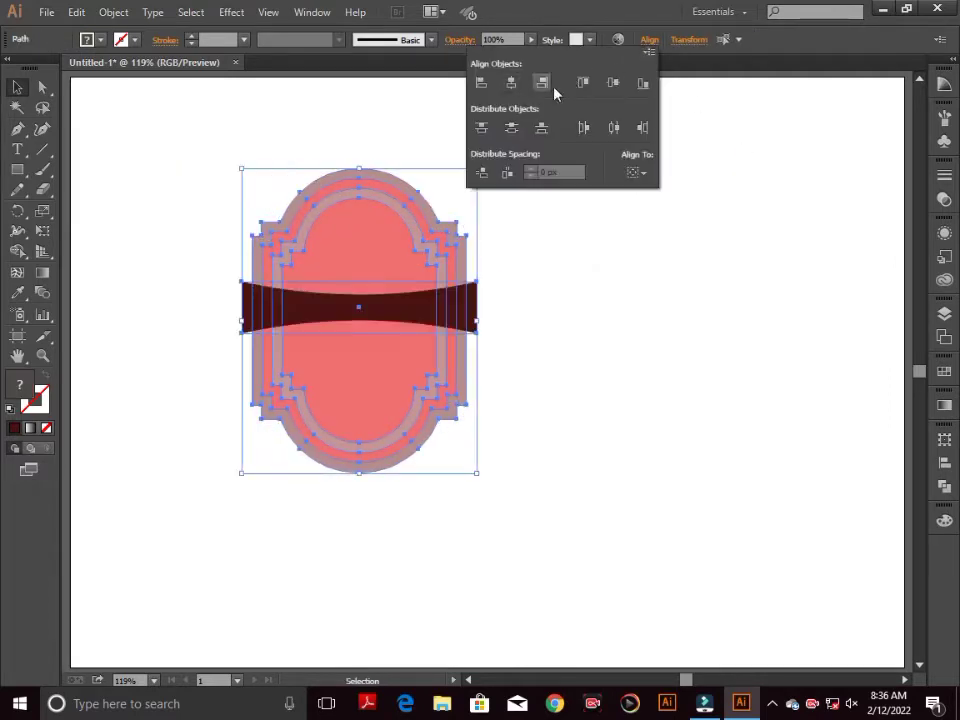
left_click(613, 83)
left_click(659, 231)
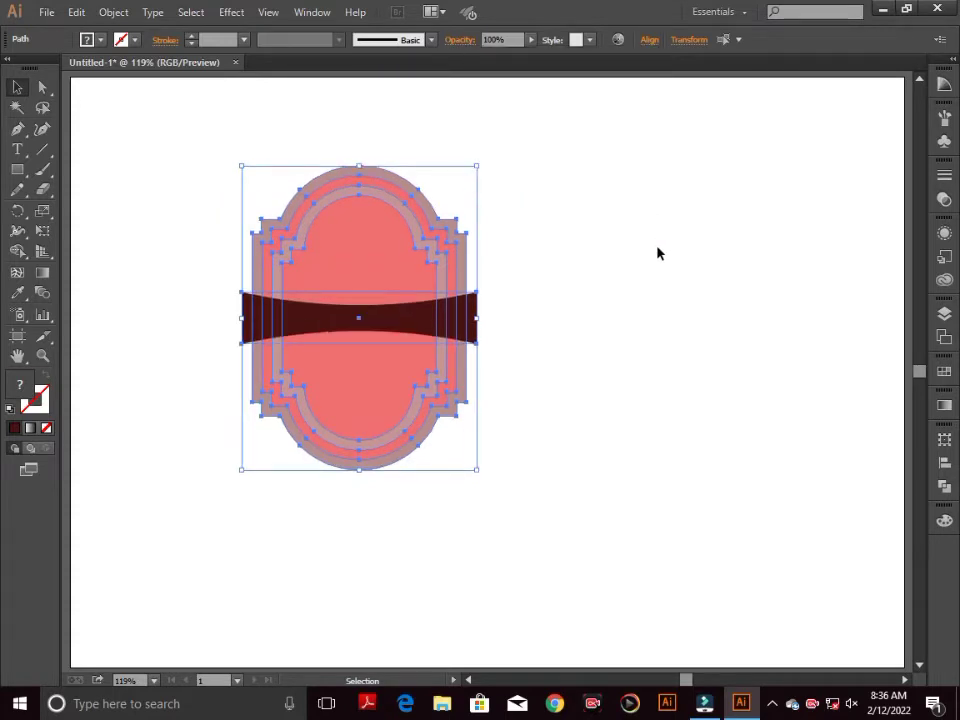
left_click(657, 248)
- Fill the outermost frame shape with a linear gradient from grey C=0 M=0 Y=0 K=50 to the adjacent darker grey swatch
left_click(403, 186)
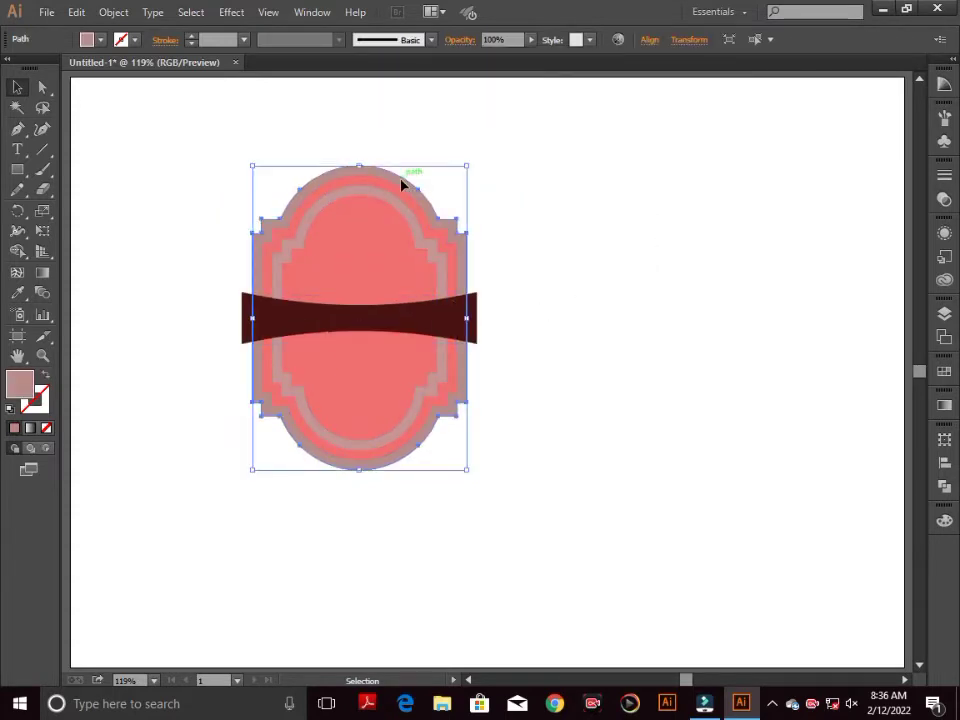
left_click(945, 407)
left_click(807, 518)
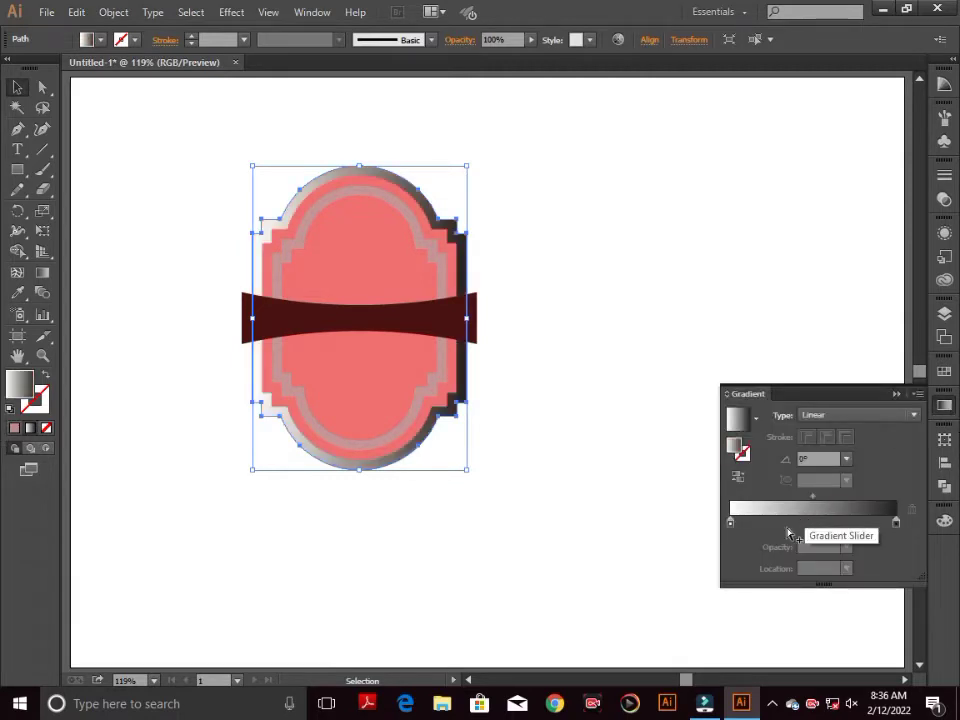
double_click(731, 522)
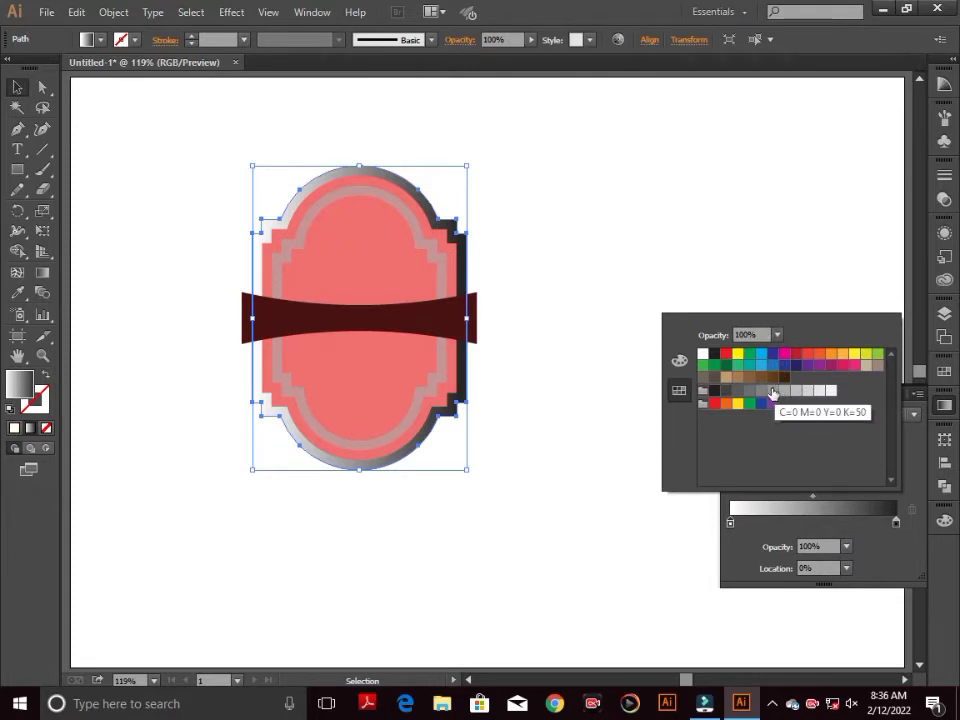
left_click(772, 391)
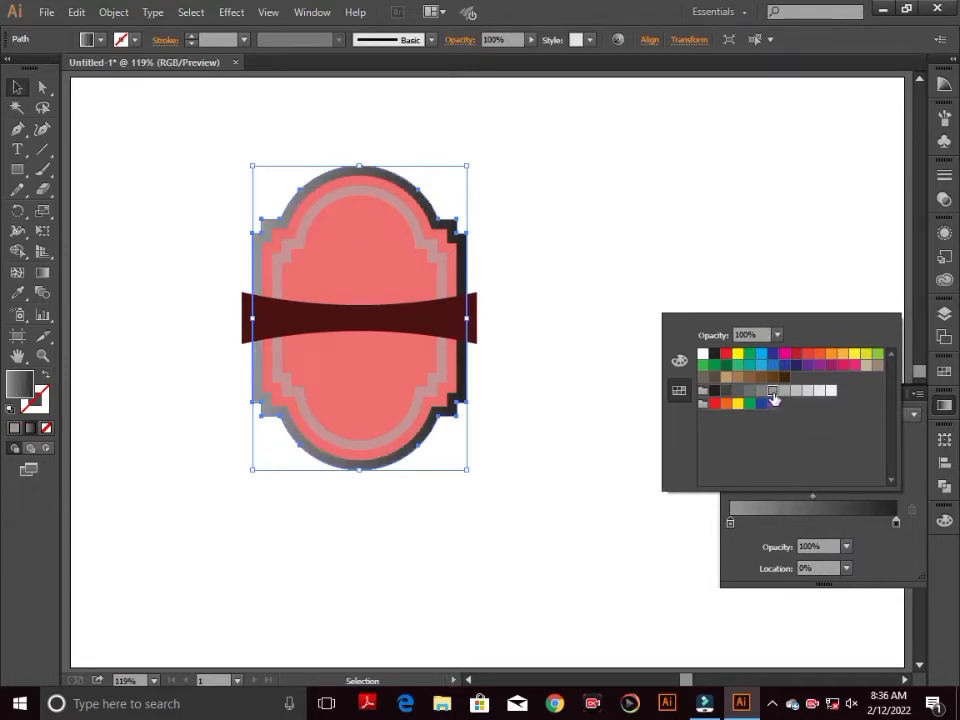
double_click(893, 522)
left_click(762, 391)
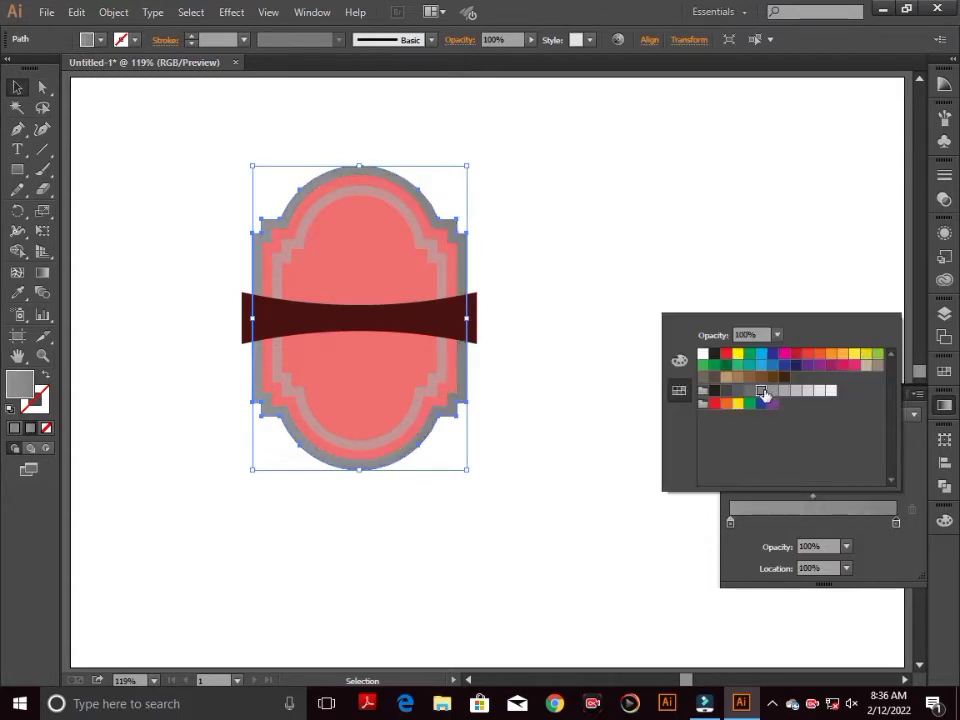
- Add a white middle stop at 53.2% to the outermost frame's grey linear gradient
left_click(815, 522)
left_click(819, 523)
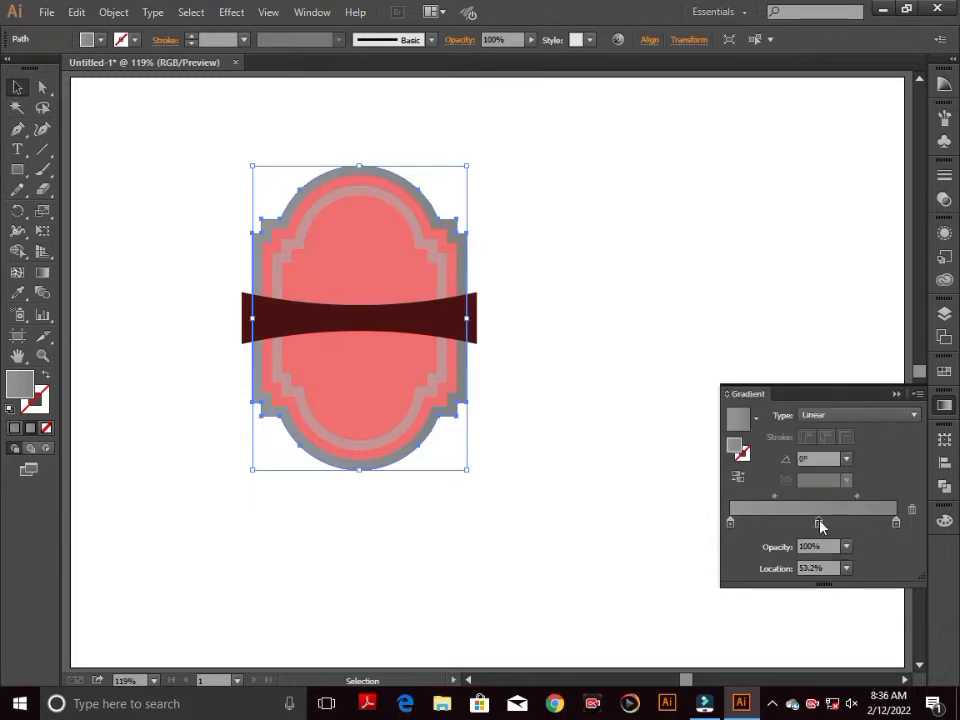
double_click(819, 523)
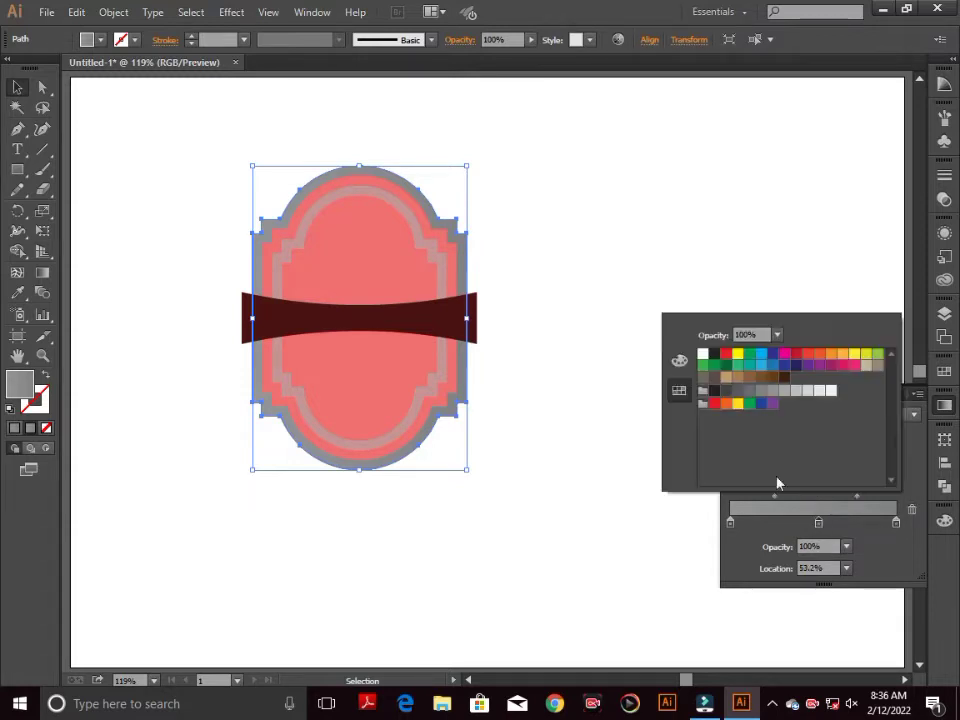
left_click(705, 355)
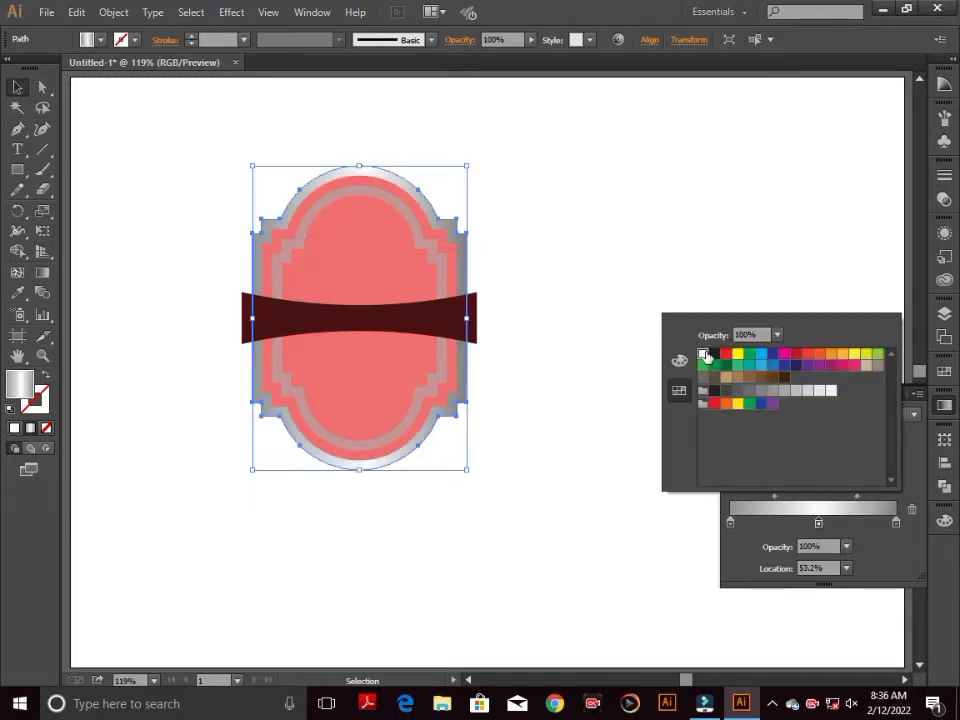
left_click(636, 484)
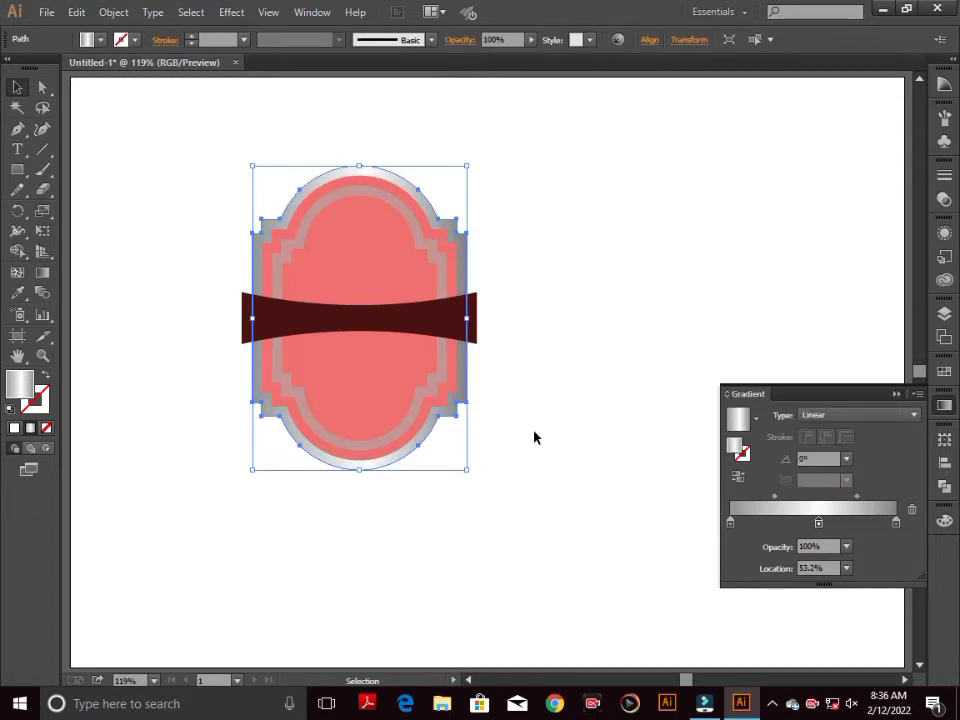
- Fill the dusty pink inner border shape with the linear gradient and recolour both end stops dark blue
left_click(446, 258)
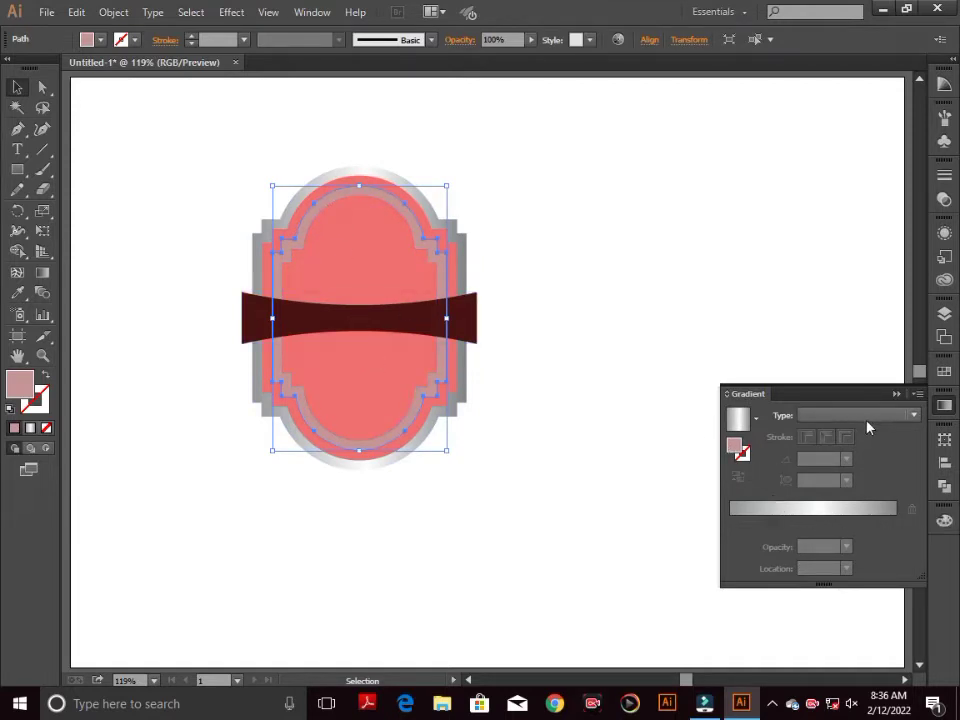
left_click(857, 512)
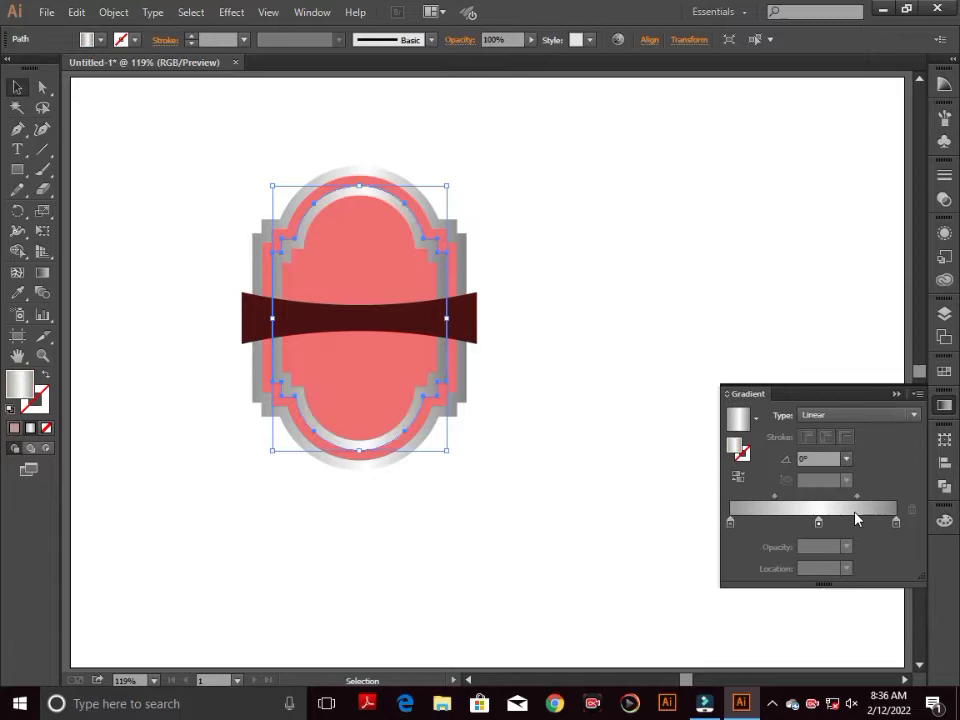
double_click(730, 523)
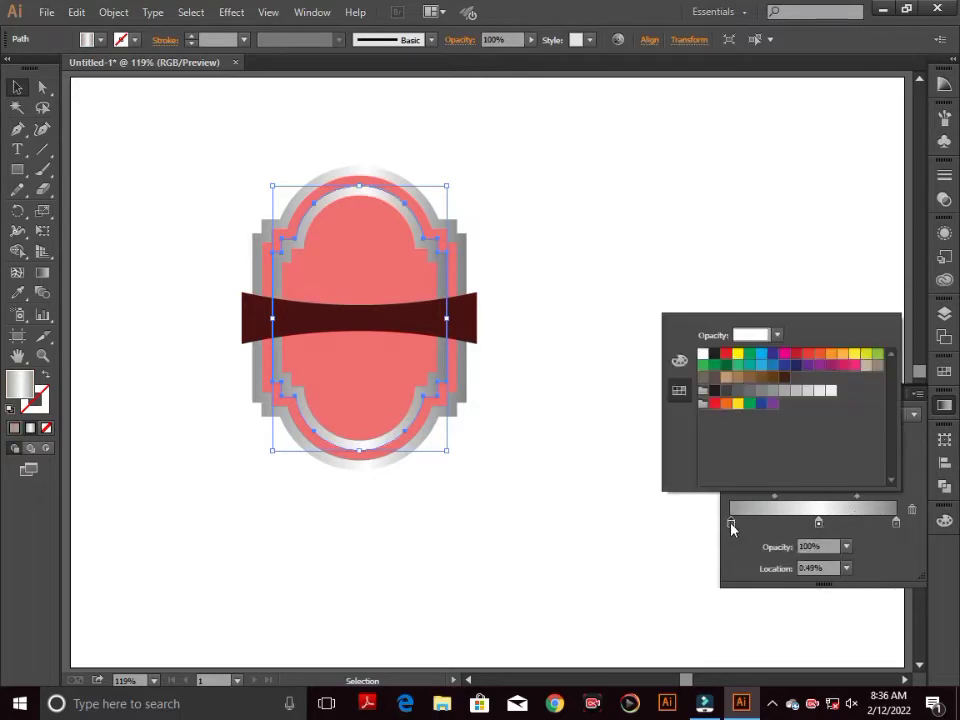
left_click(773, 354)
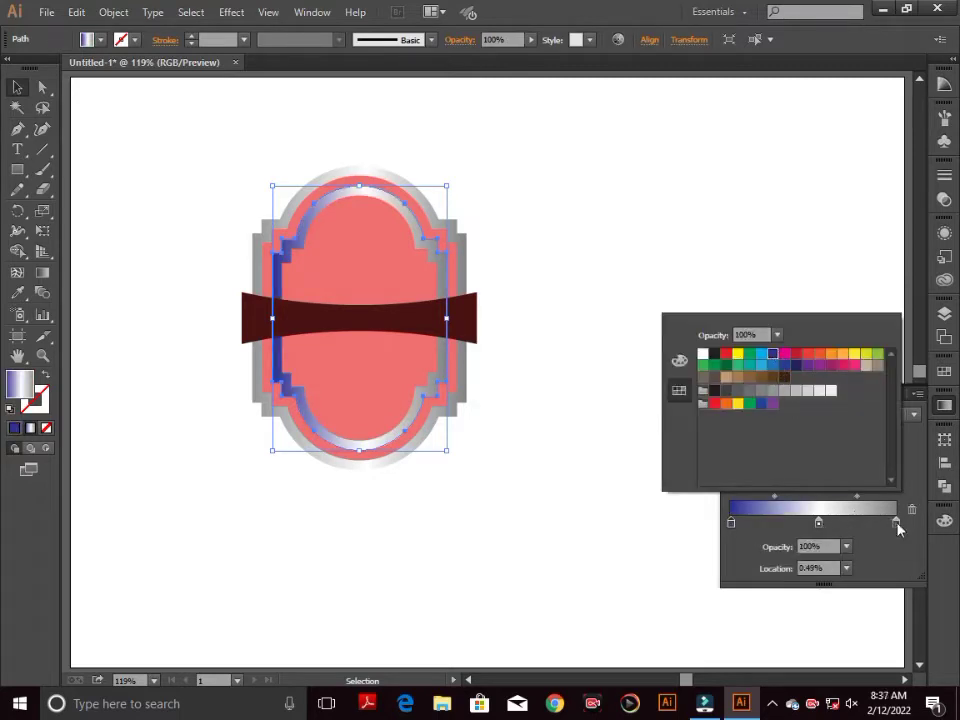
double_click(897, 524)
left_click(773, 354)
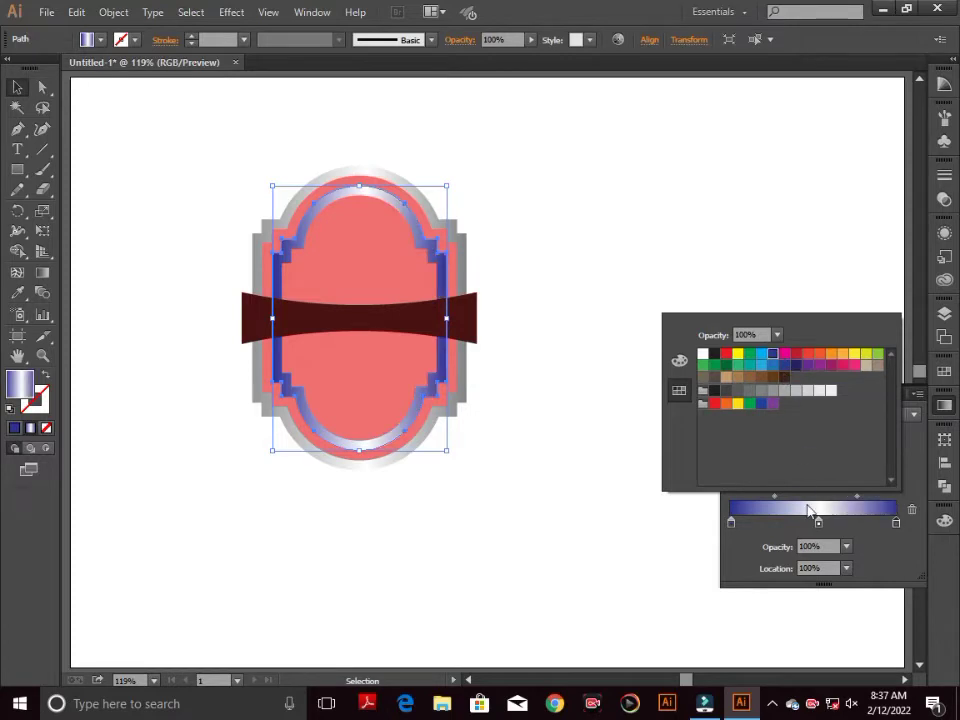
- Recolour the middle stop of the inner border's gradient purple and deselect the shape
left_click(819, 525)
left_click(773, 366)
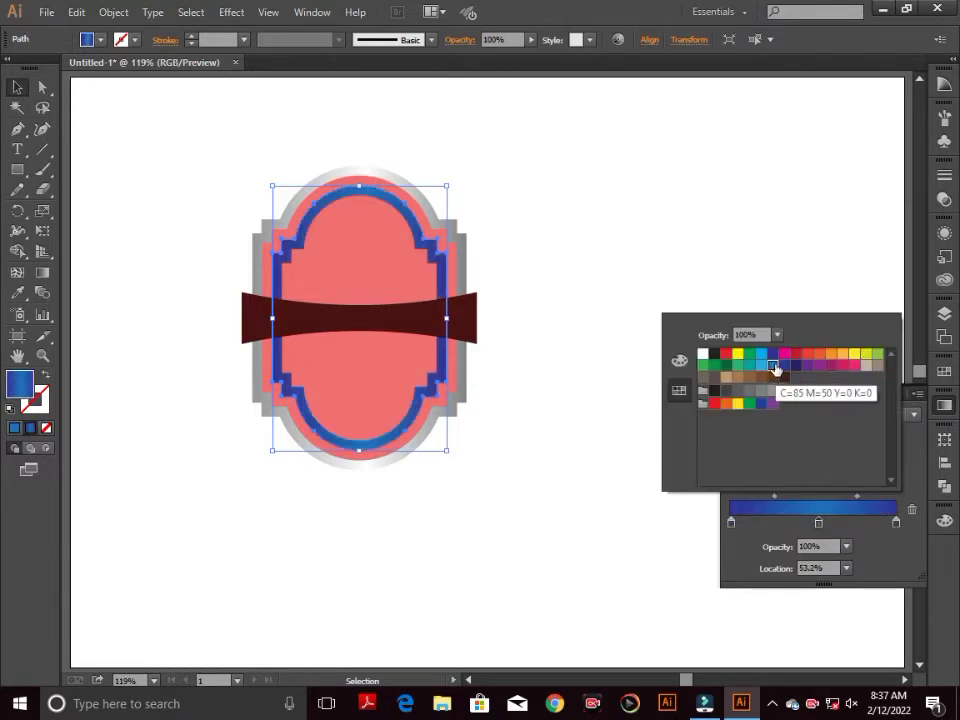
left_click(807, 365)
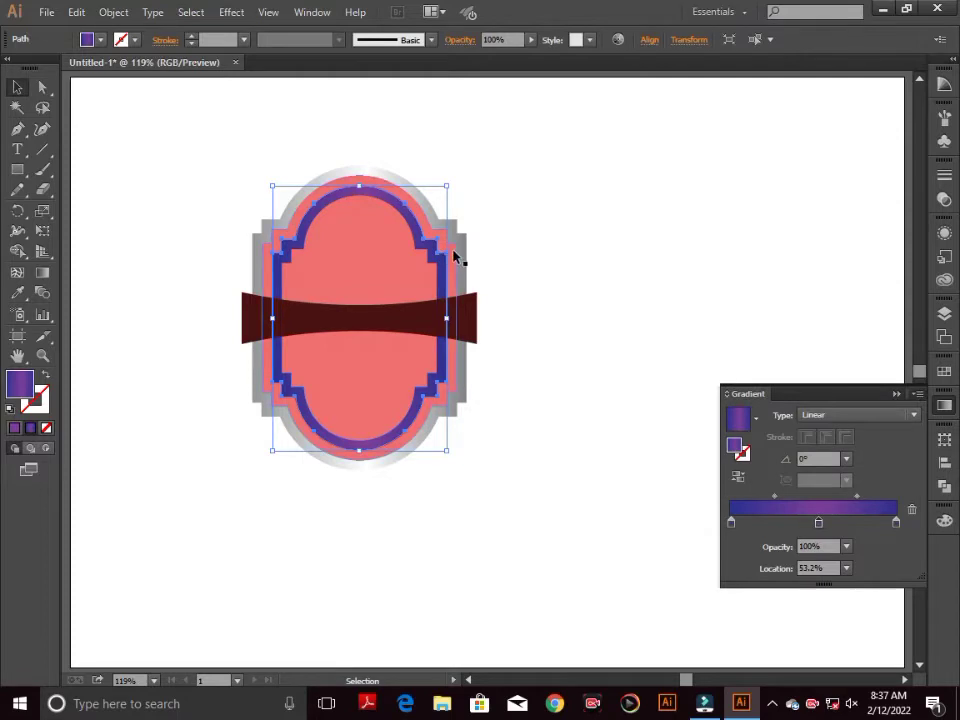
left_click(525, 289)
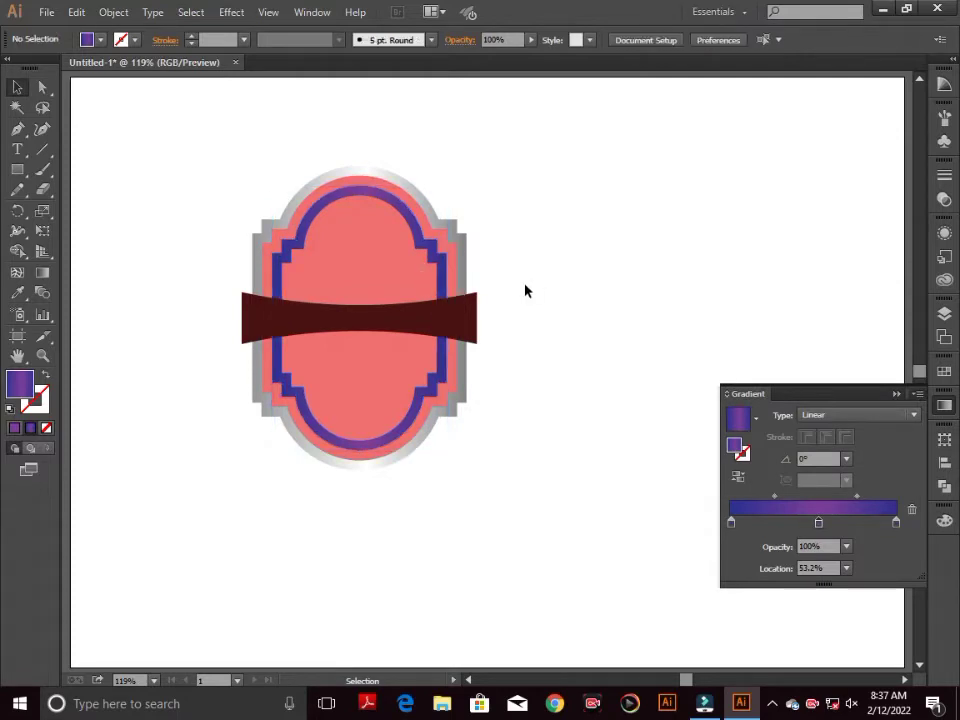
left_click(387, 190)
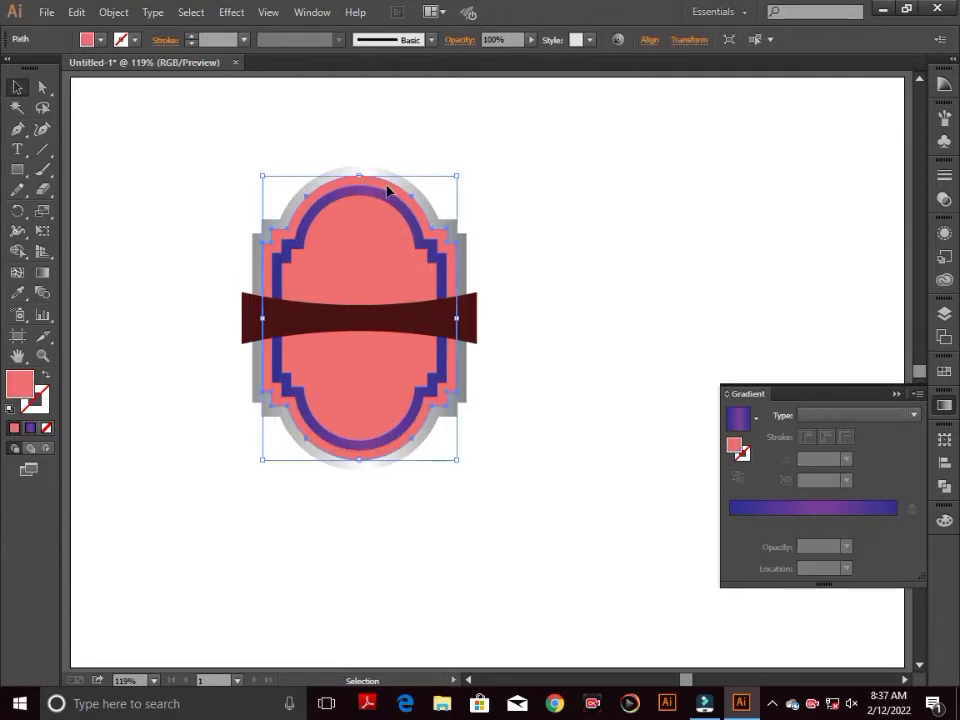
left_click(499, 189)
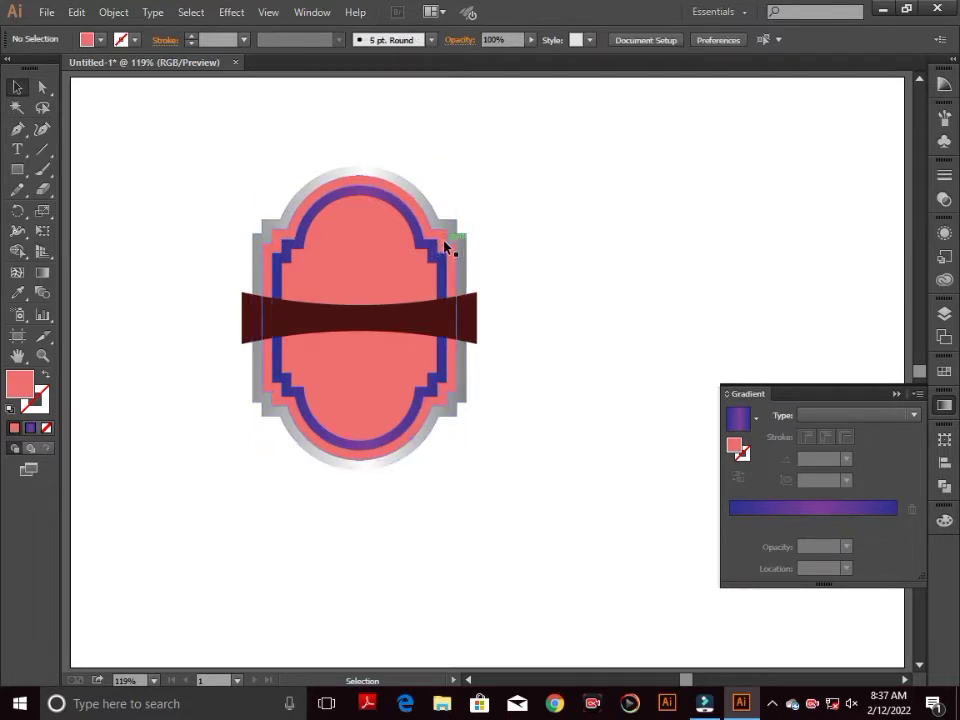
left_click(449, 252)
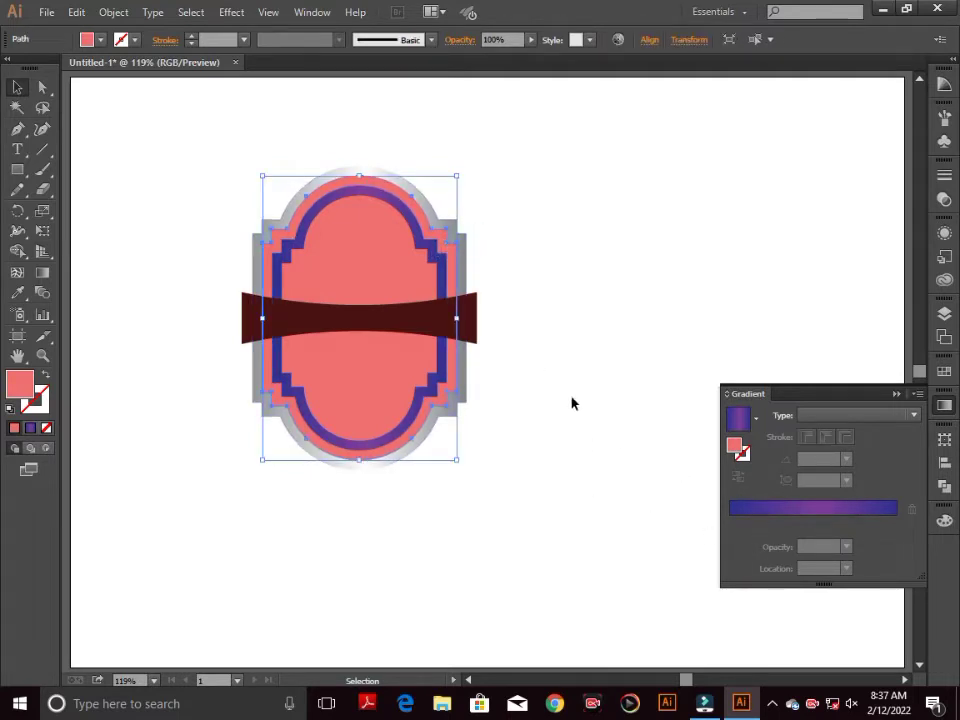
left_click(551, 304)
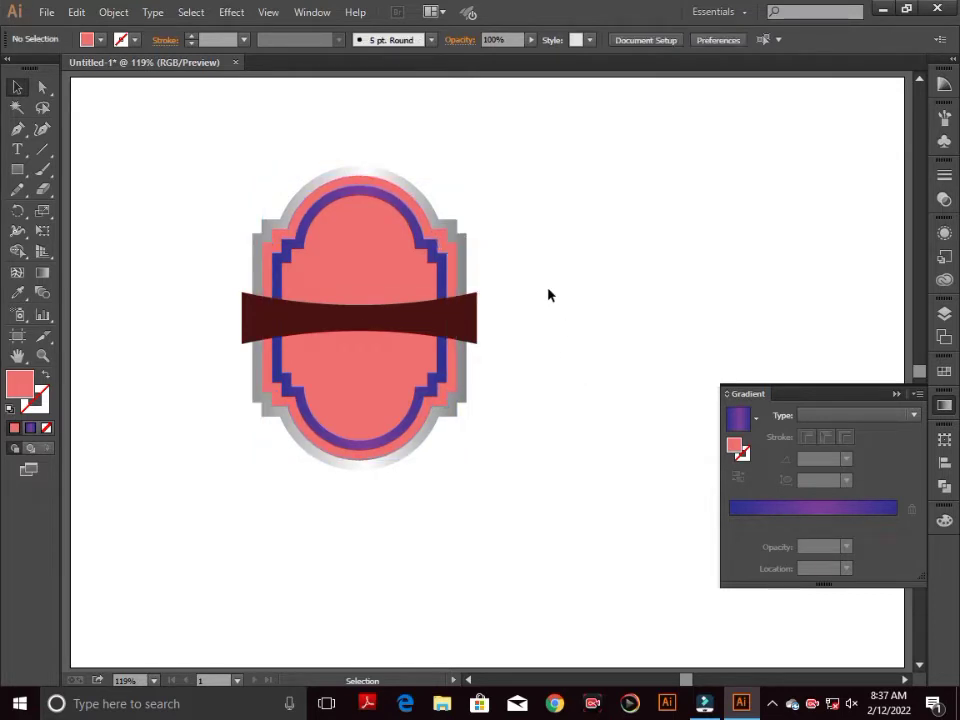
- Narrow the maroon banner symmetrically so its ends line up with the outermost frame's side edges
left_click(424, 328)
left_click_drag(479, 318, 466, 322)
left_click(549, 321)
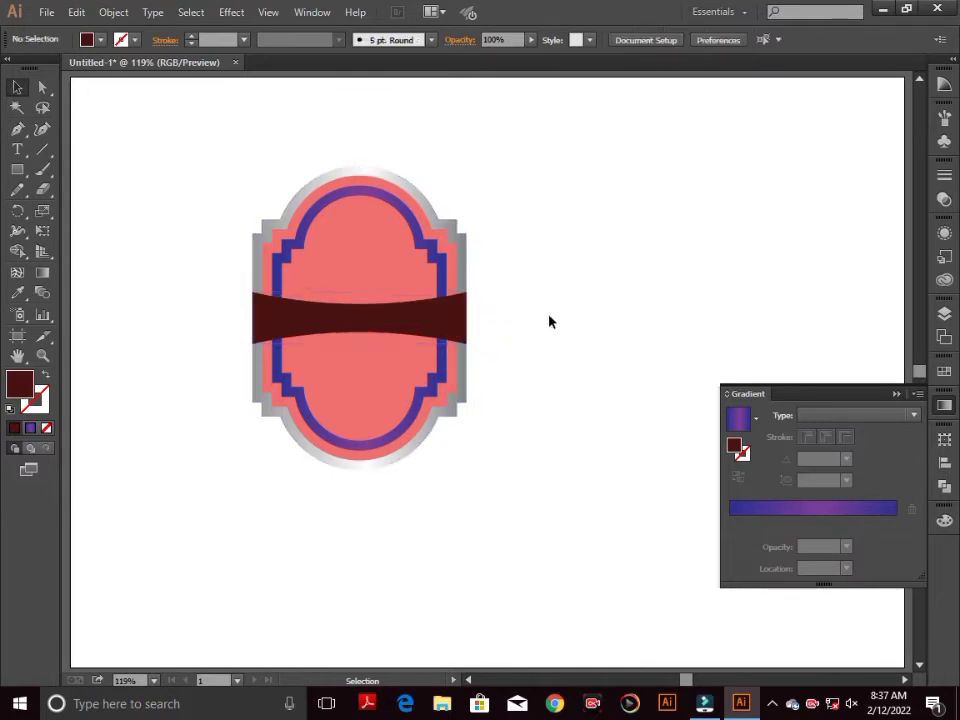
- Fill the centre banner with the blue-purple-blue linear gradient, removing the extra stop added near its start
left_click(349, 307)
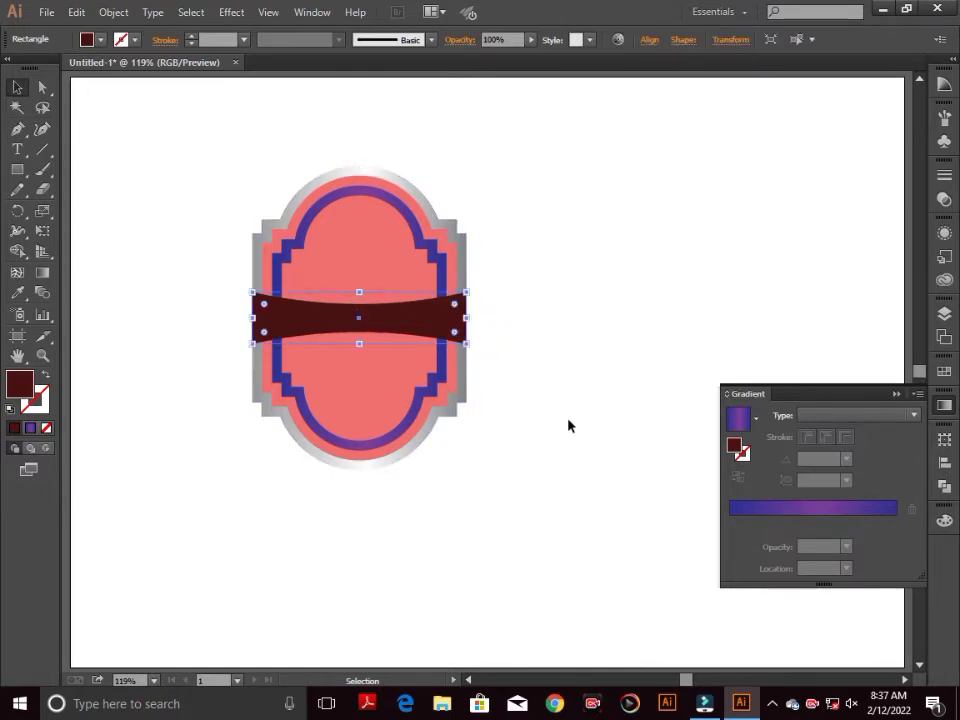
left_click(822, 511)
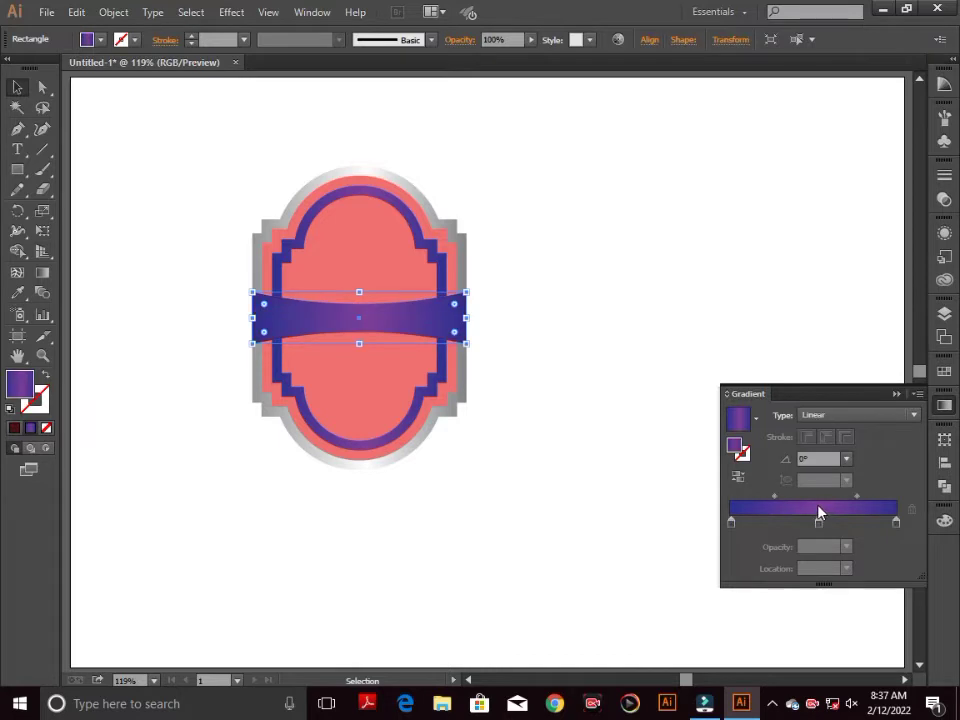
double_click(735, 528)
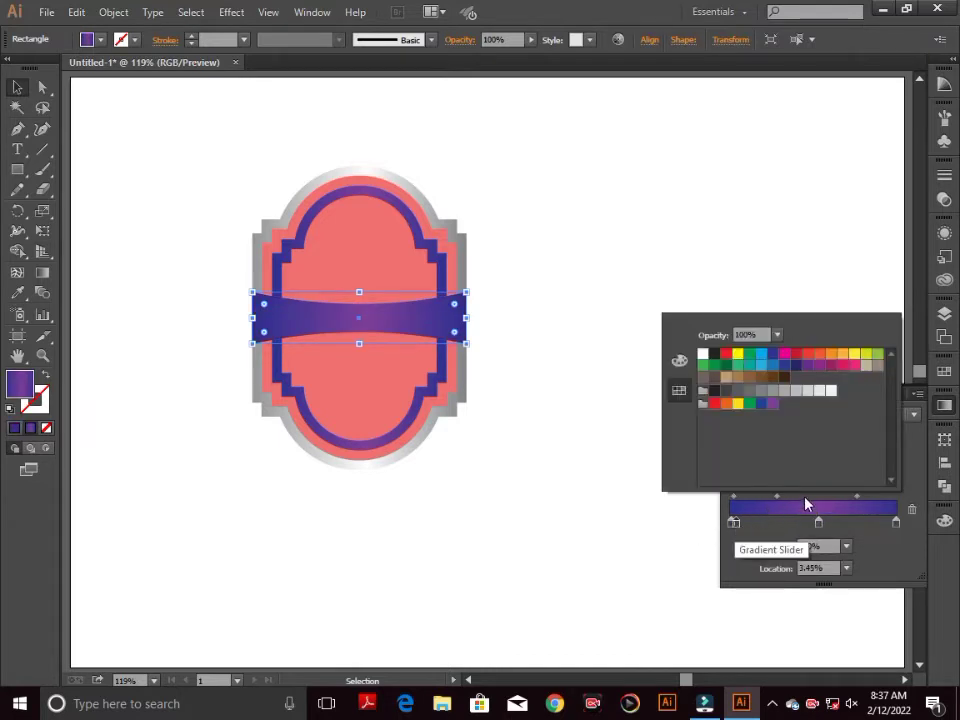
left_click(914, 510)
left_click(913, 510)
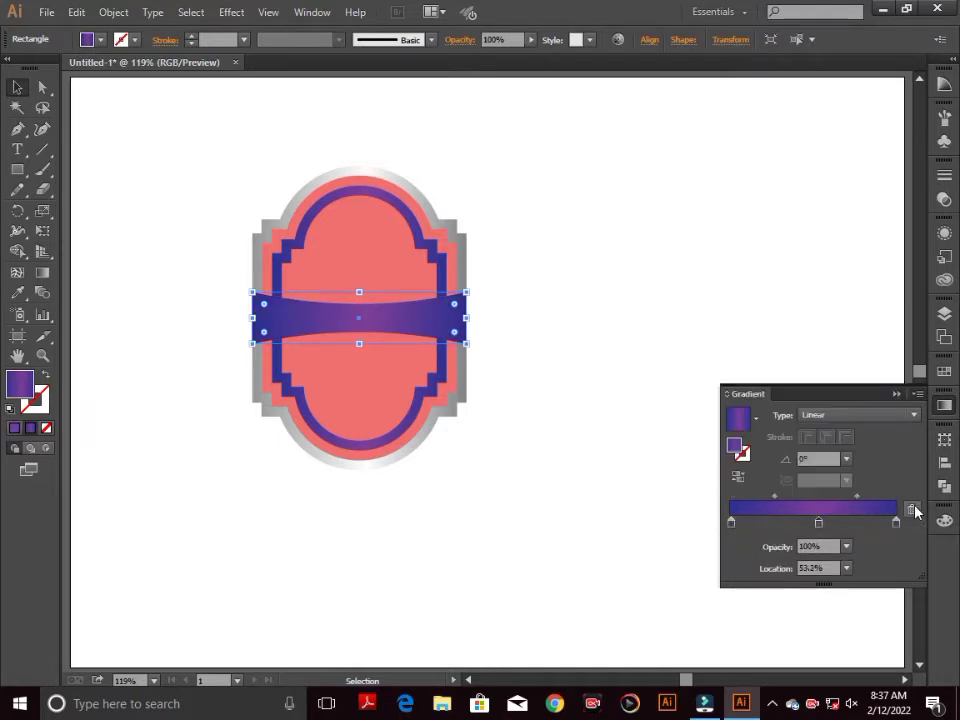
- Recolour both end stops of the banner's gradient with dark grey swatches
double_click(731, 523)
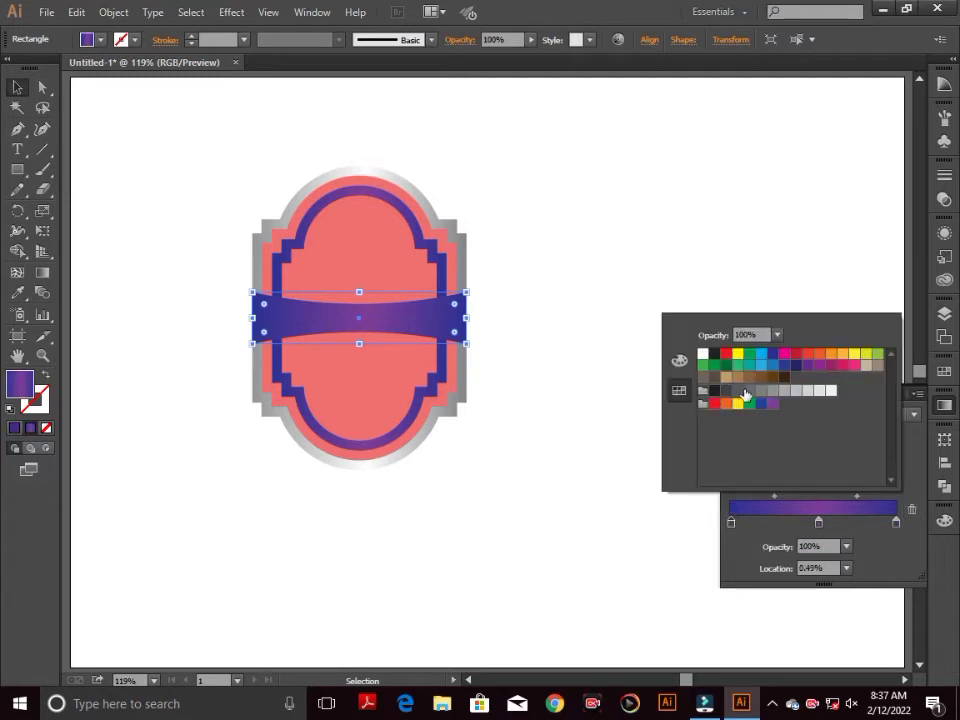
left_click(749, 390)
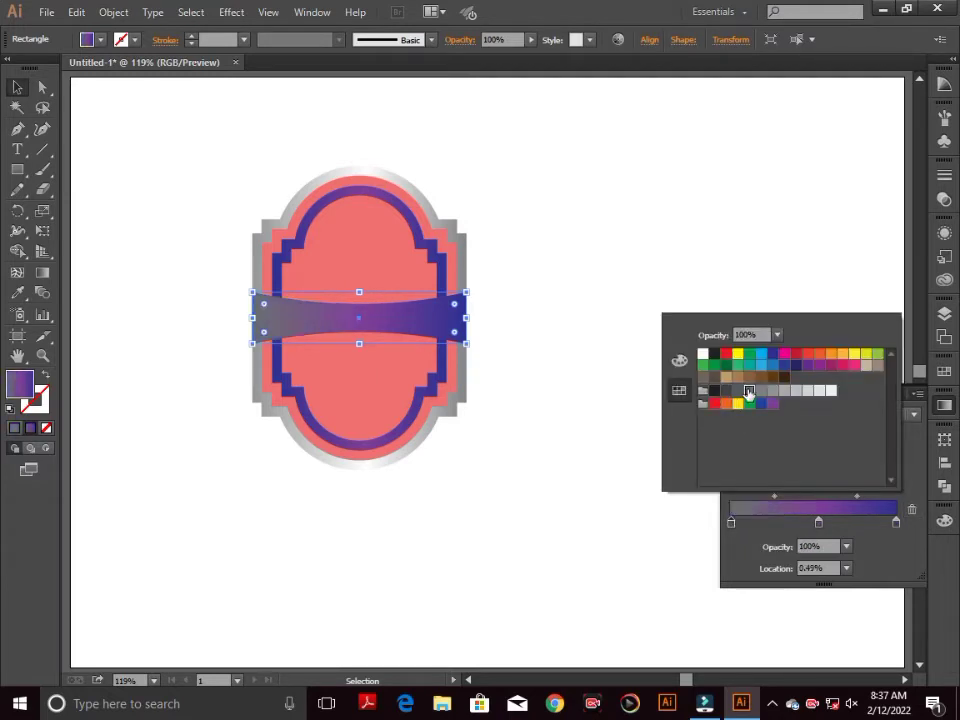
double_click(896, 523)
left_click(741, 391)
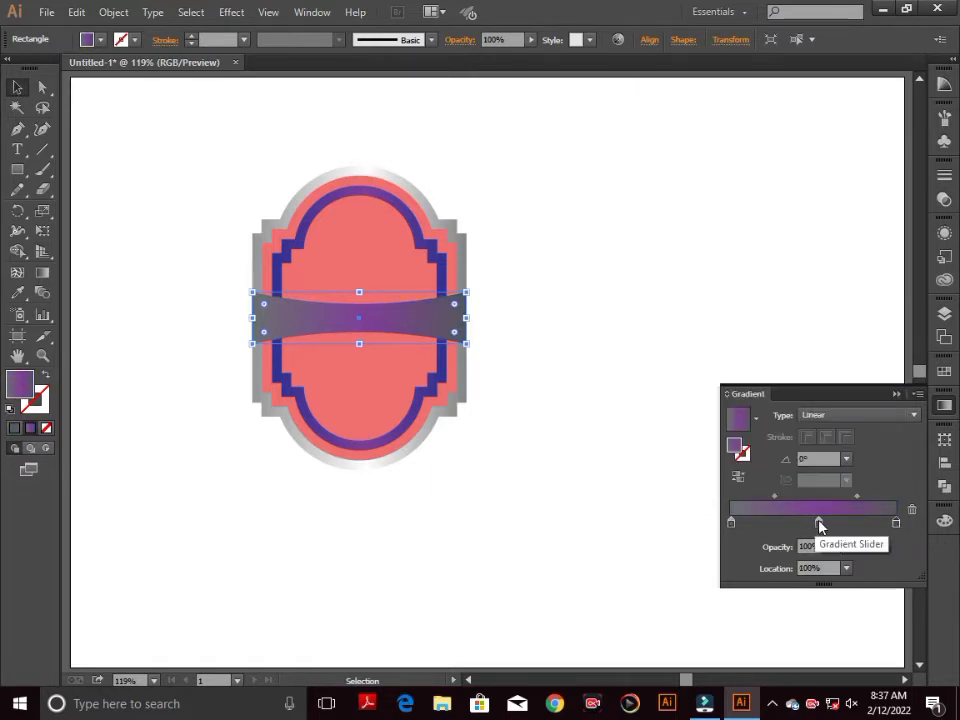
- Try white, magenta and yellow C=5 M=0 Y=90 K=0 on the banner gradient's middle stop, settling on red
left_click(819, 523)
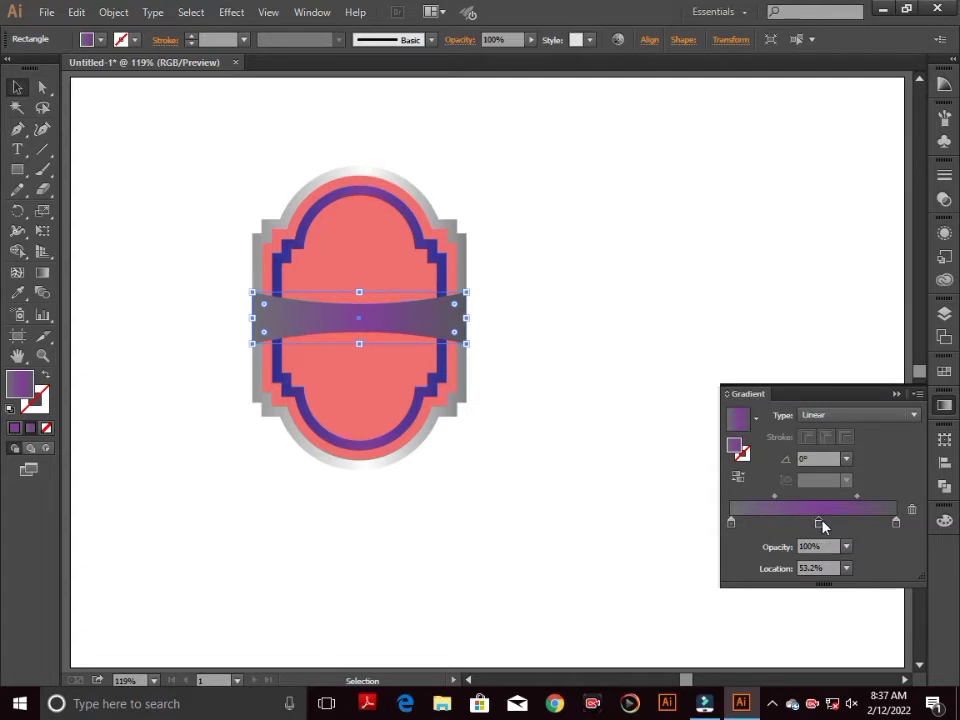
double_click(819, 523)
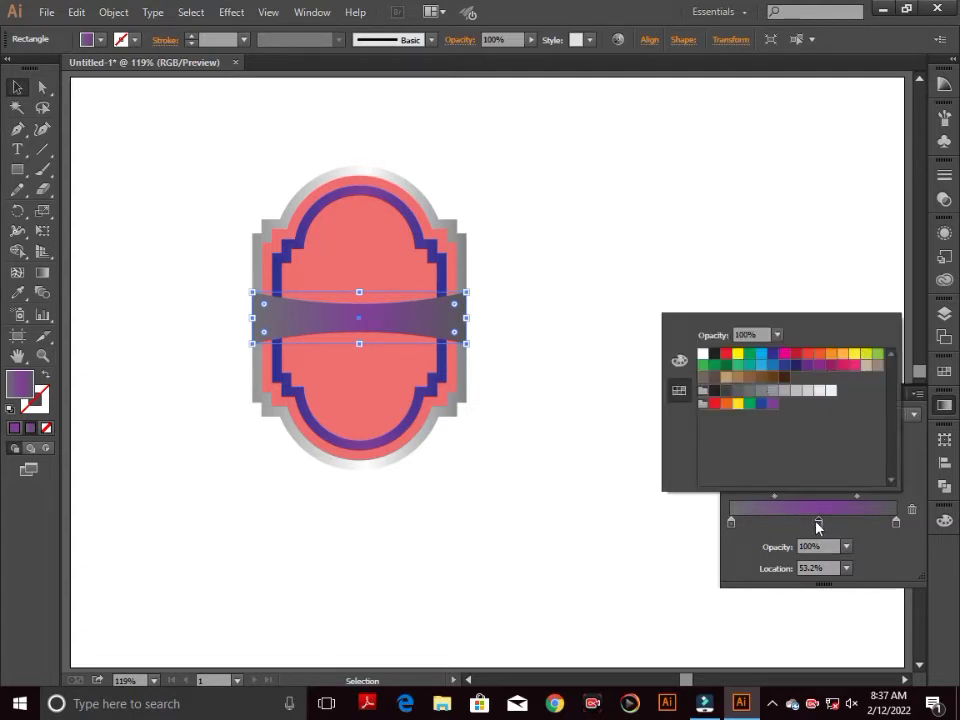
left_click(704, 355)
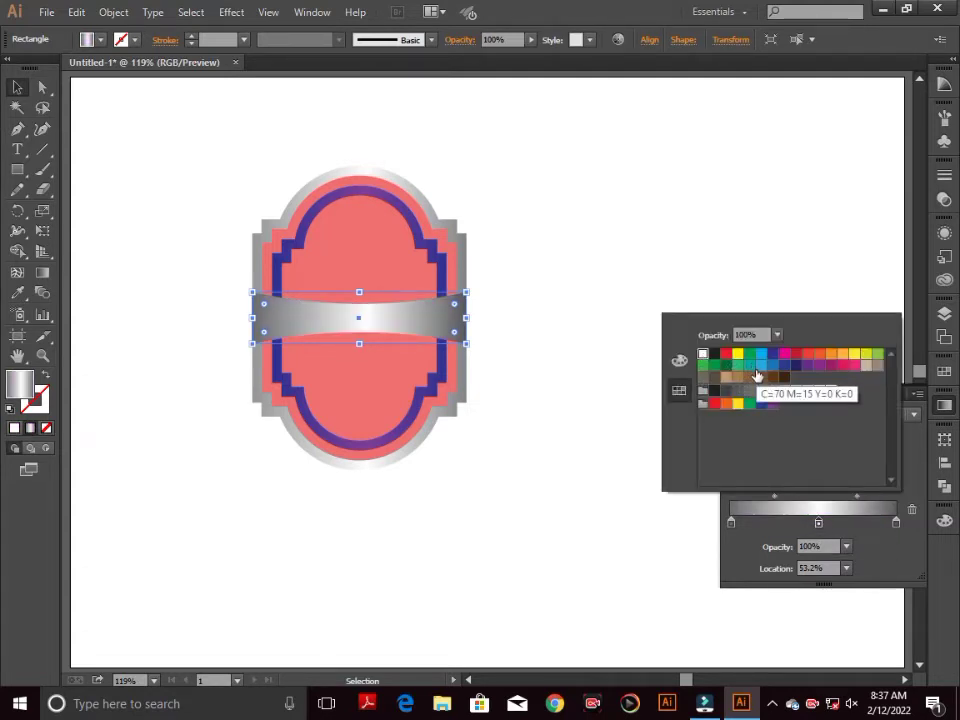
left_click(784, 354)
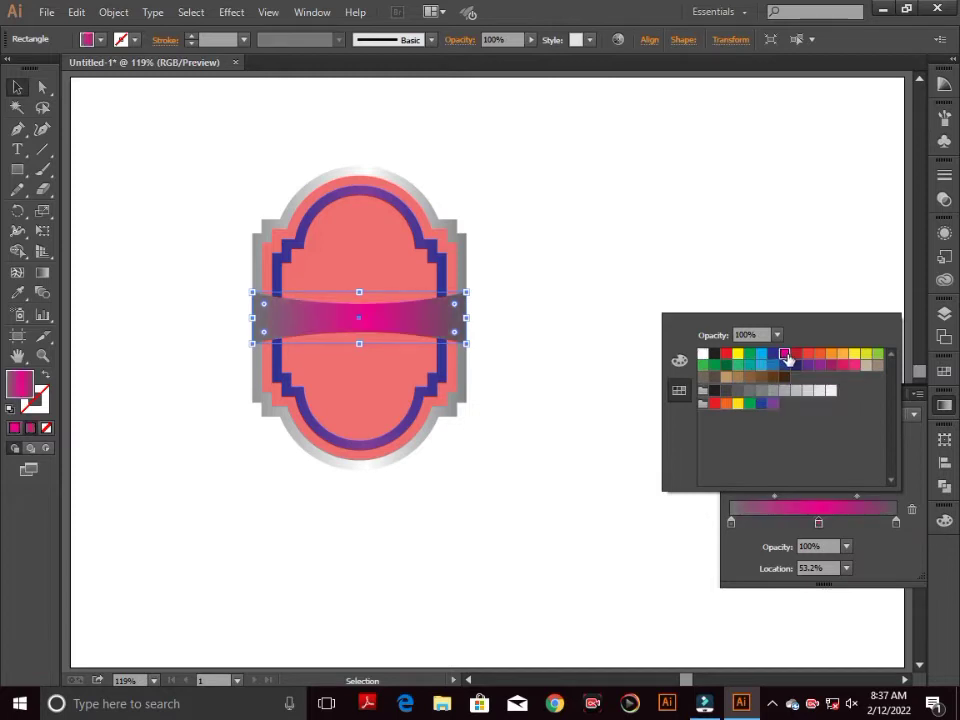
left_click(845, 356)
left_click(856, 357)
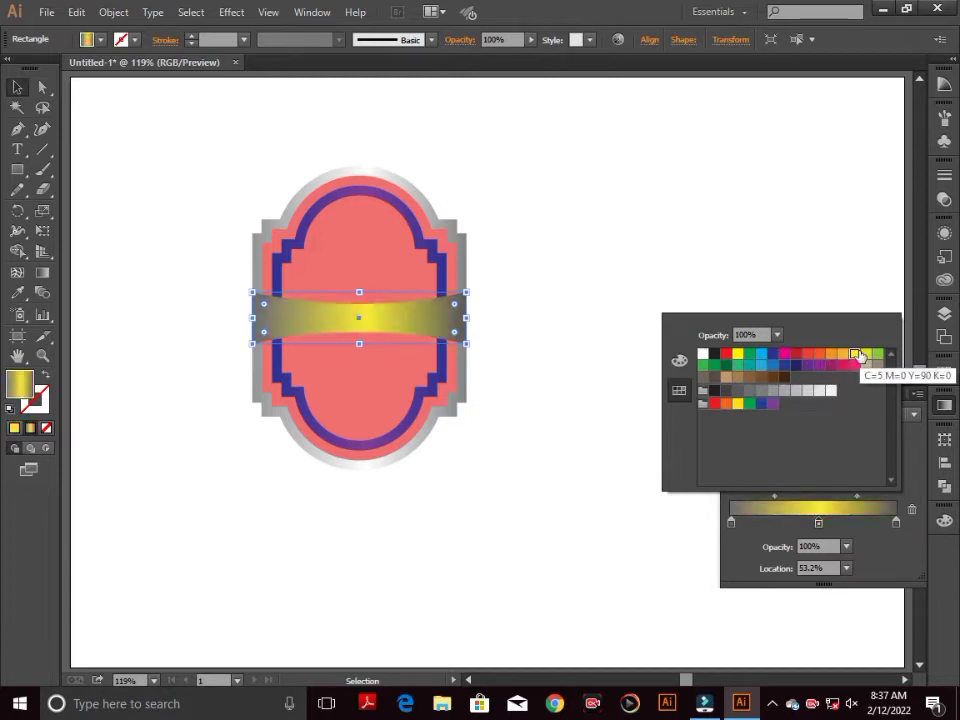
left_click(725, 355)
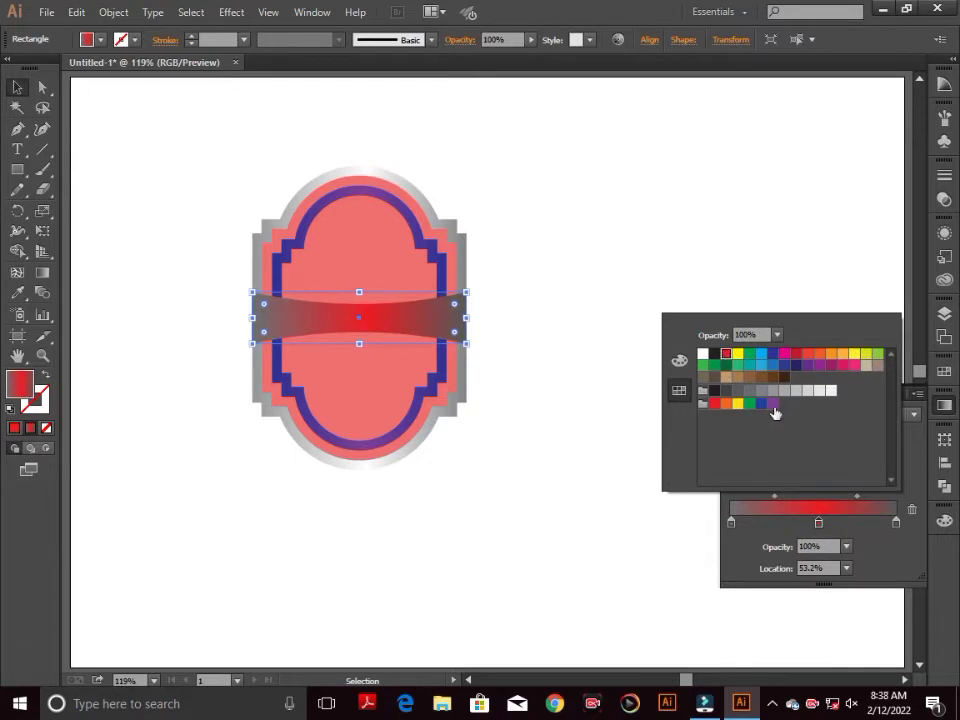
left_click(606, 531)
left_click(508, 452)
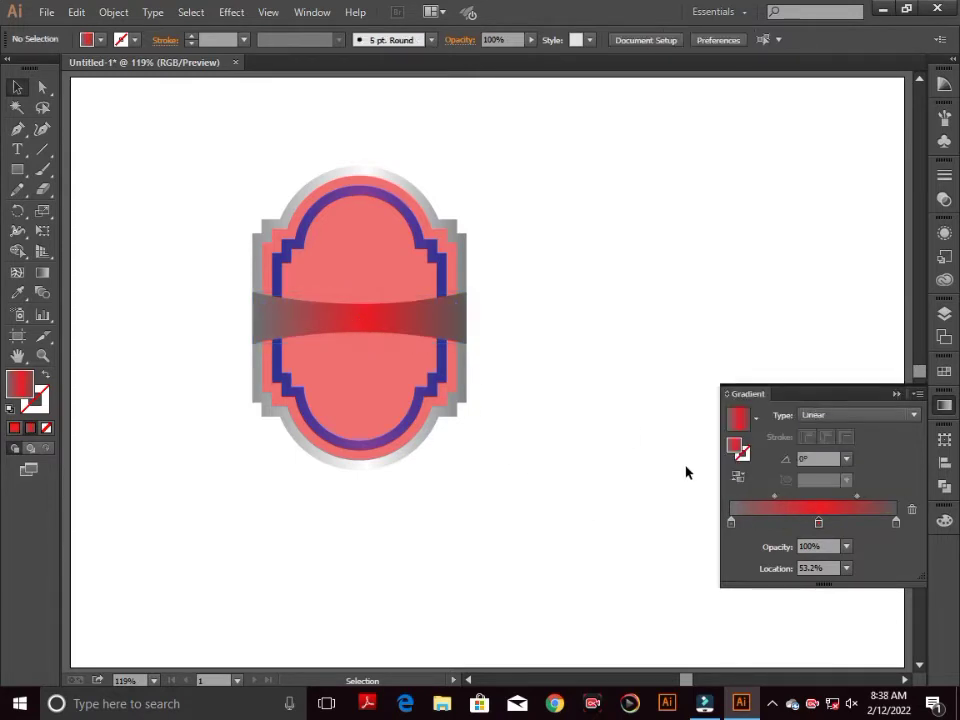
- Replace the centre banner's gradient with a solid red fill, hex E50000
left_click(413, 330)
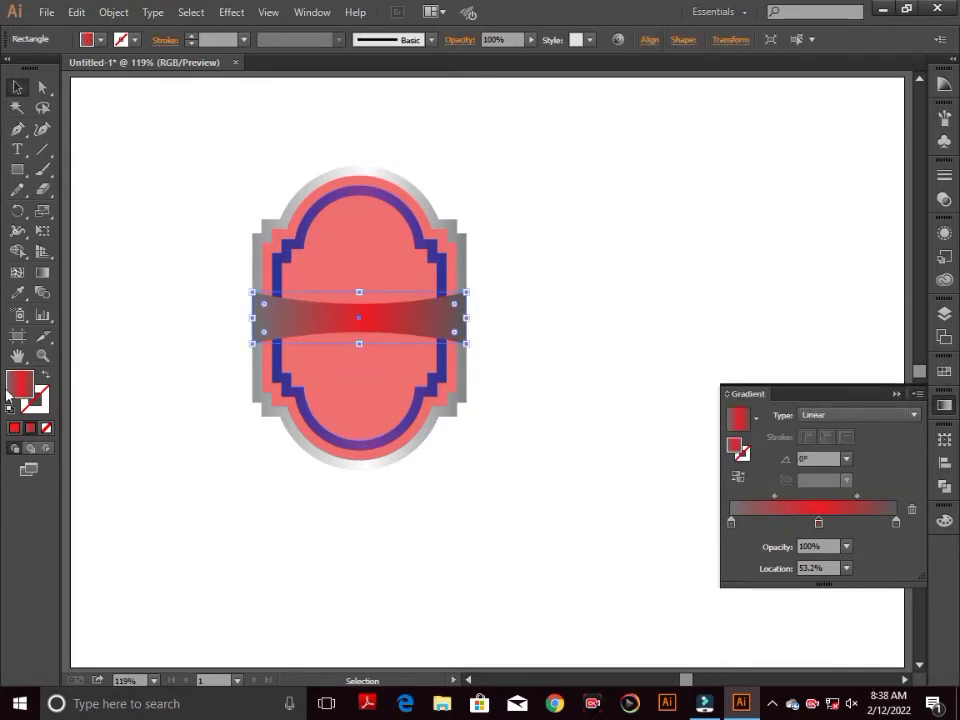
left_click(44, 376)
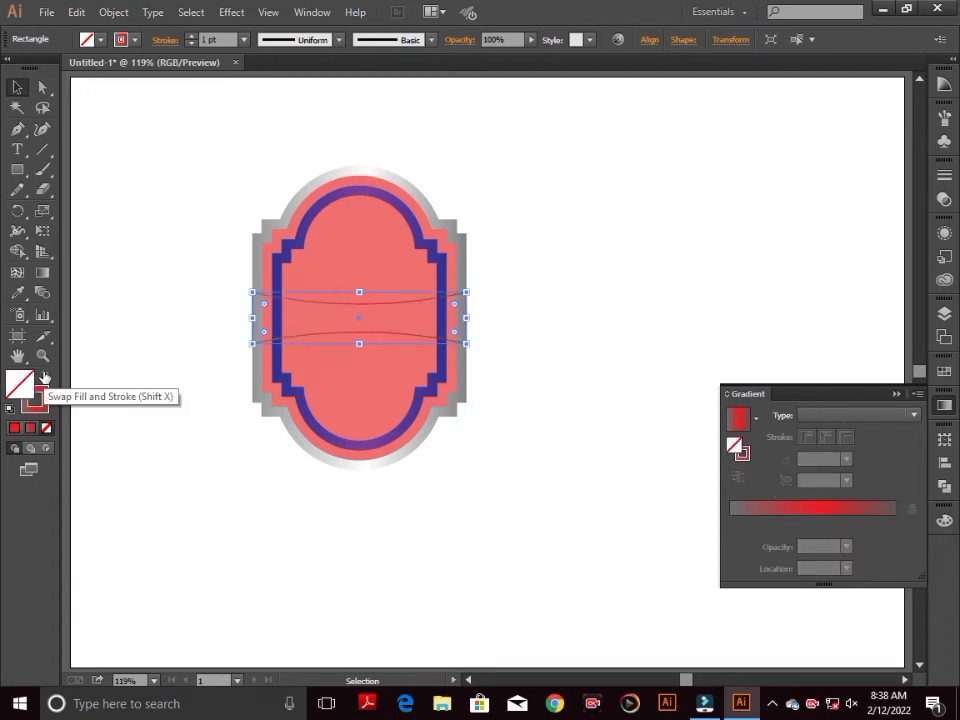
left_click(44, 376)
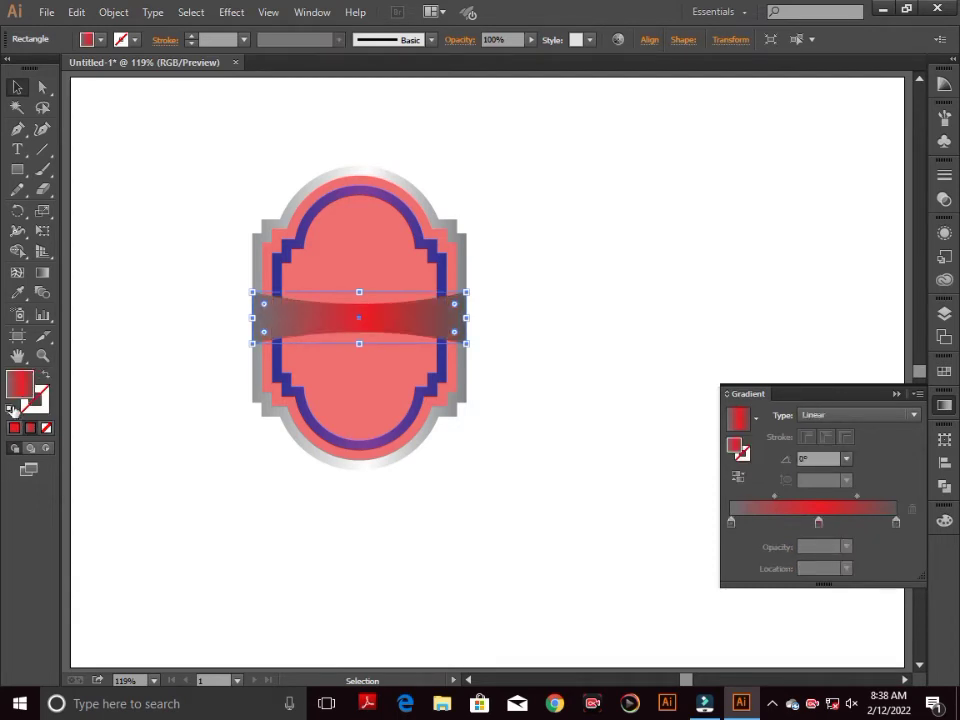
left_click(15, 428)
double_click(20, 383)
left_click_drag(370, 404, 296, 426)
left_click(404, 408)
left_click_drag(404, 408, 430, 408)
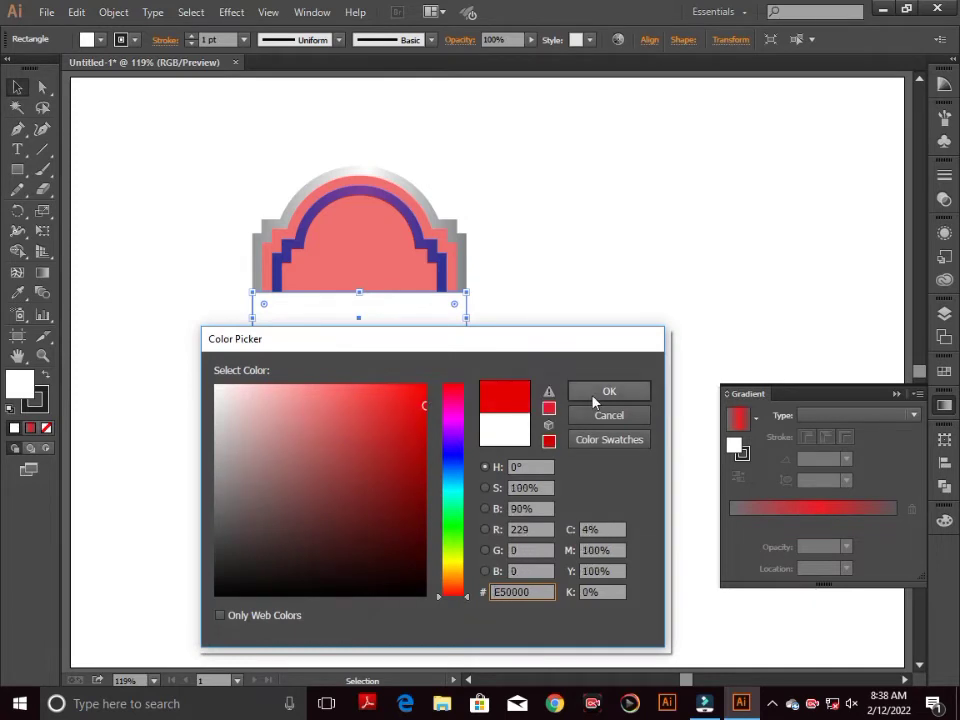
left_click(606, 391)
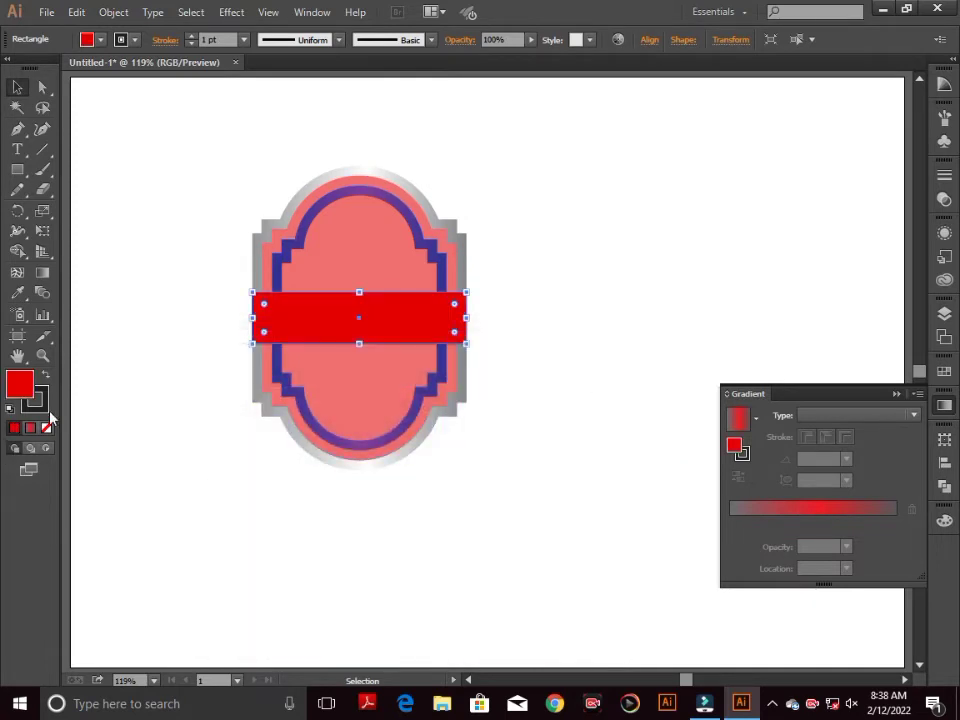
- Remove the outline stroke from the red banner and deselect it
left_click(43, 406)
left_click(47, 428)
left_click(18, 386)
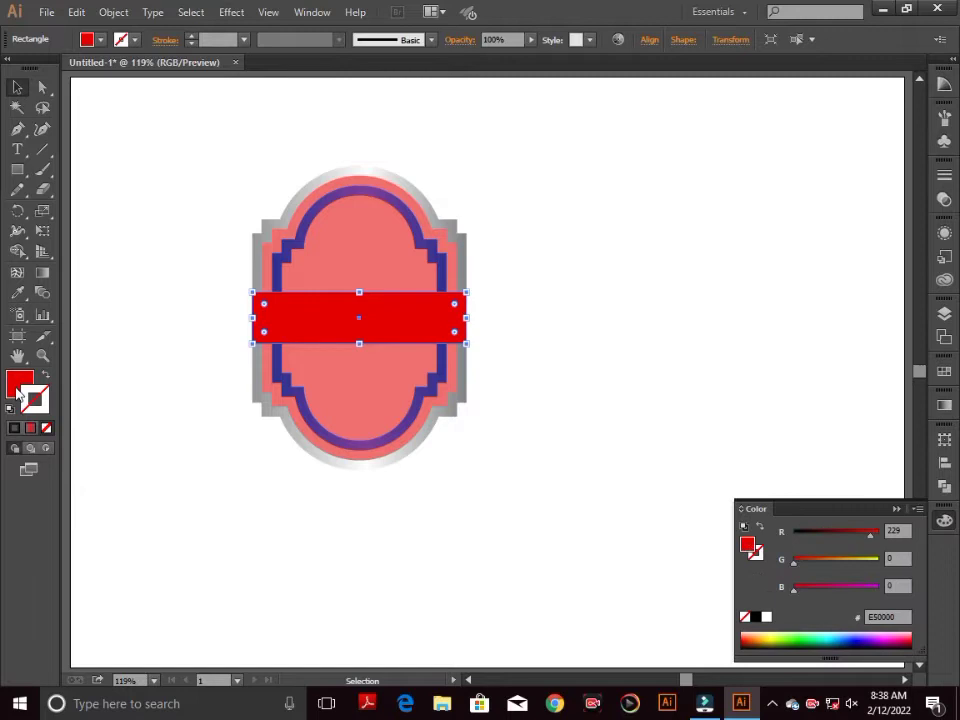
left_click(527, 446)
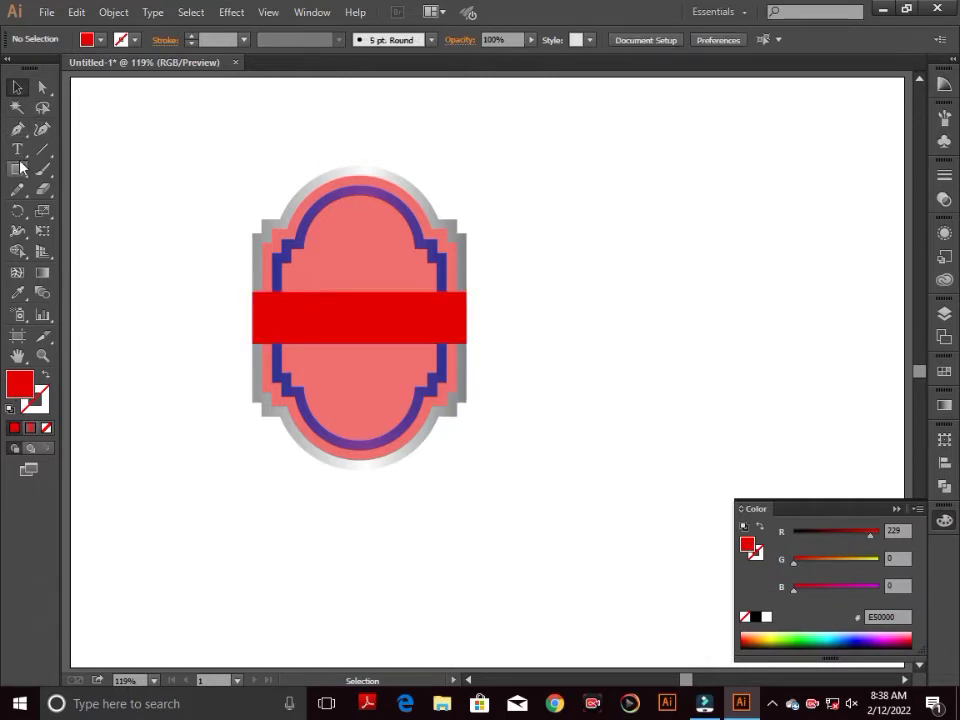
left_click(902, 508)
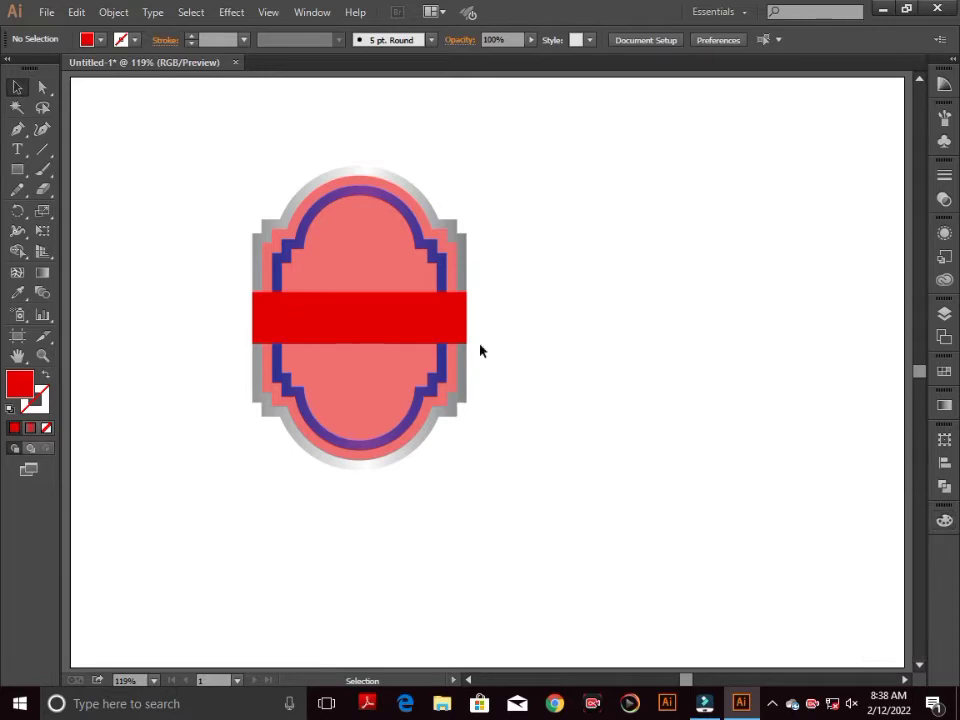
- Fill the innermost badge panel with the silver gradient sampled from the outermost frame
left_click(371, 268)
double_click(16, 386)
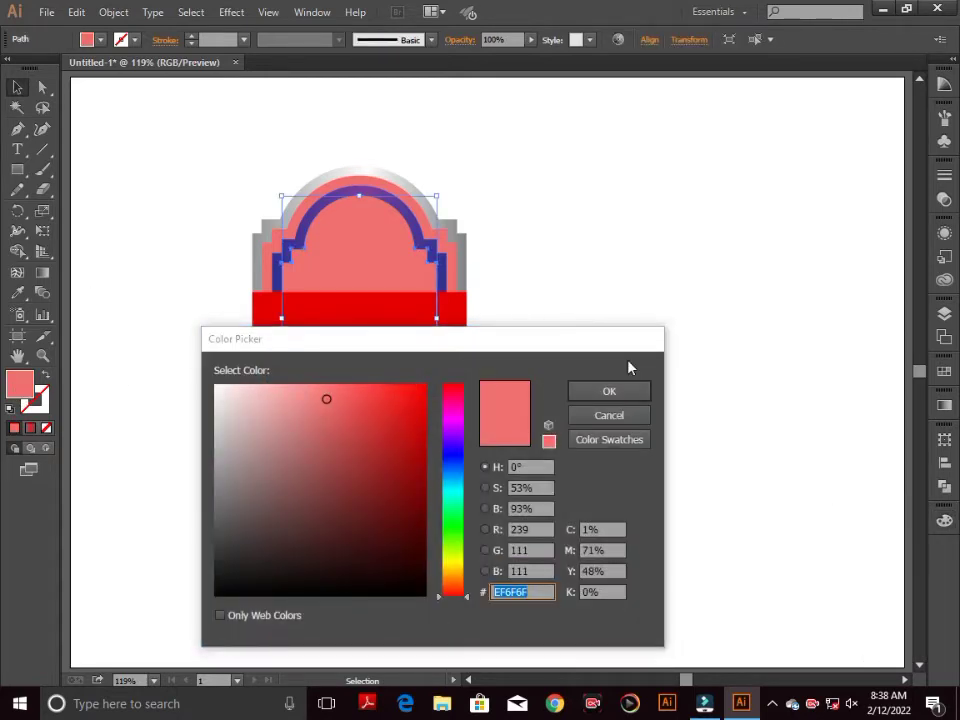
left_click(609, 415)
left_click(17, 189)
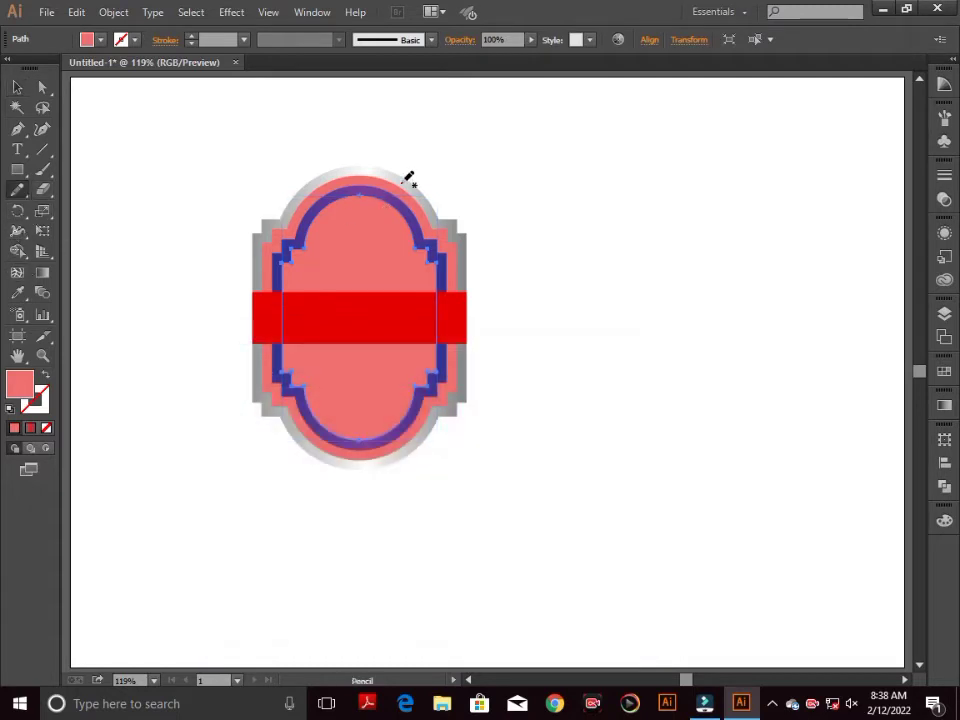
left_click(18, 292)
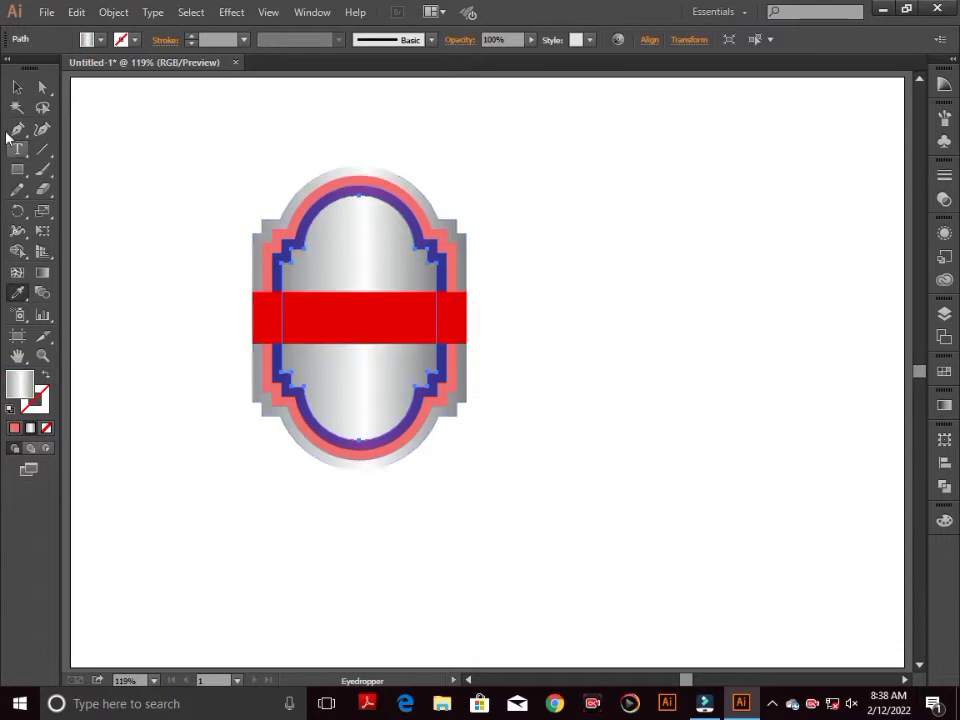
left_click(17, 88)
left_click(541, 271)
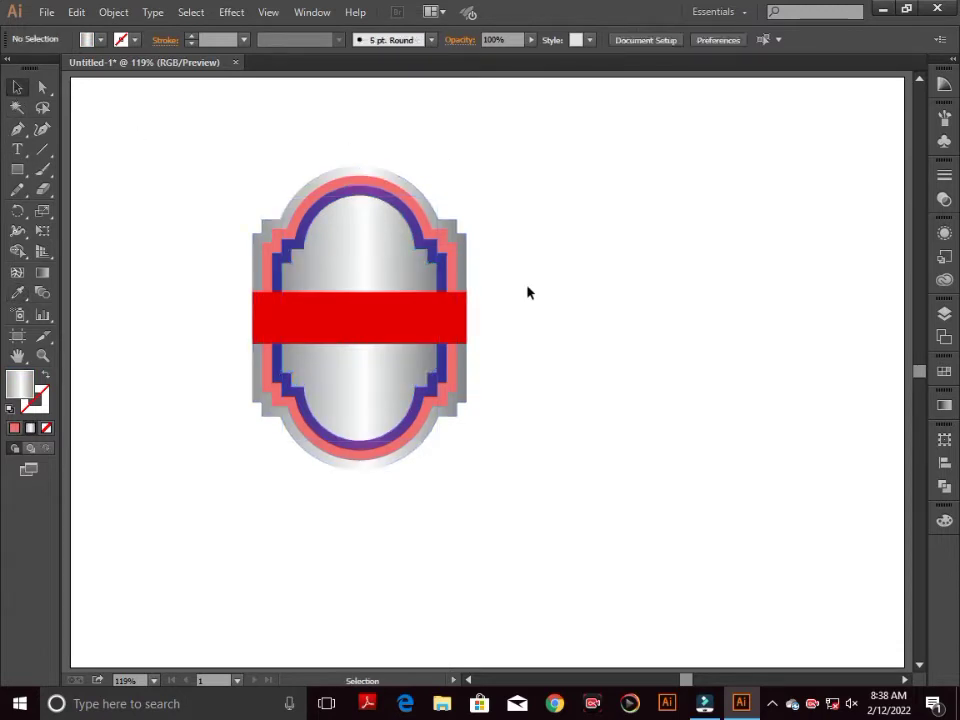
- Add the text "graphic" on the silver panel just above the red banner
key("ctrl+plus")
key("ctrl+plus")
left_click_drag(417, 277, 624, 401)
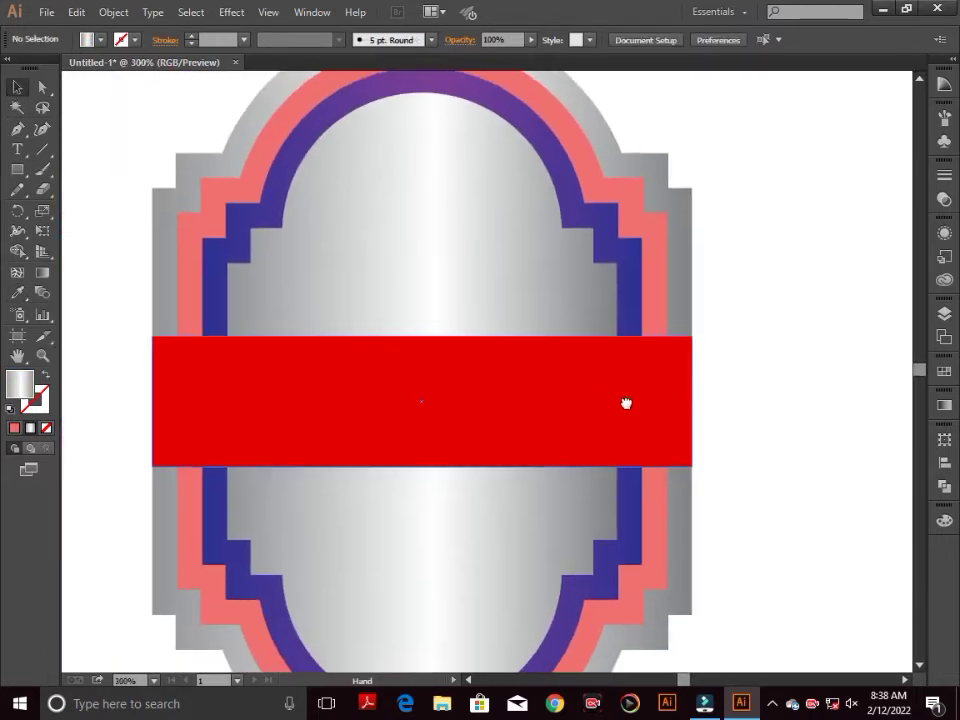
left_click(17, 149)
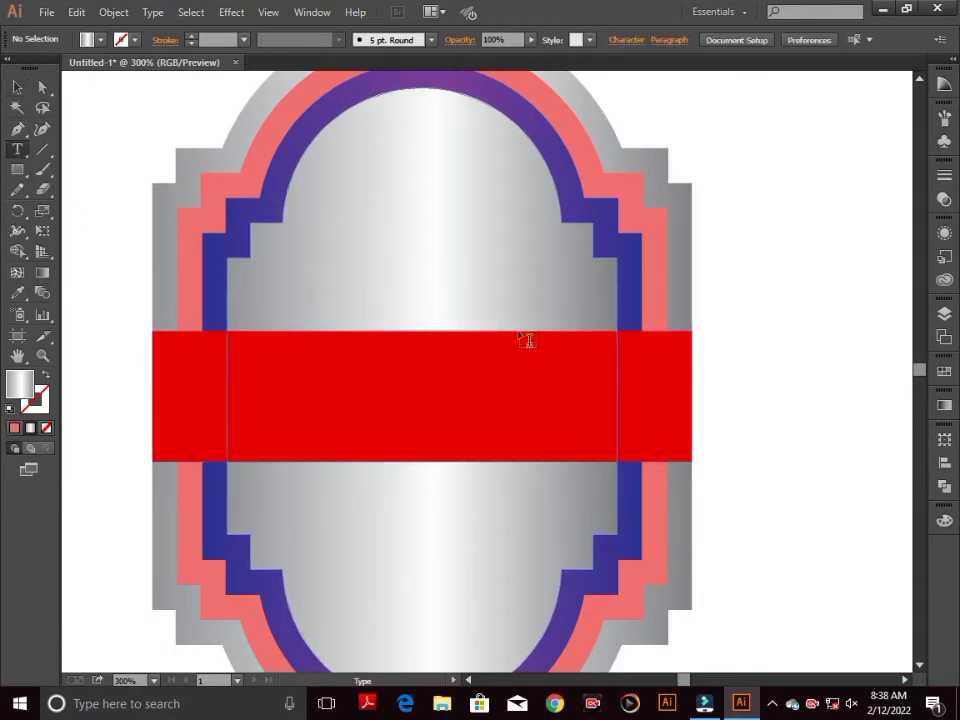
left_click(617, 323)
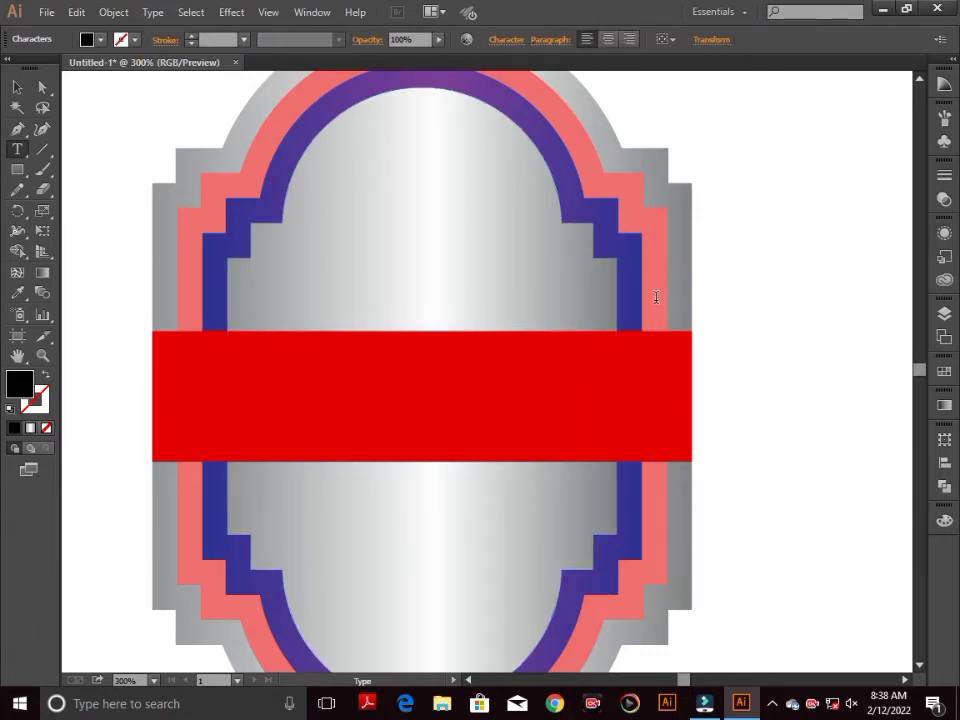
type("grao")
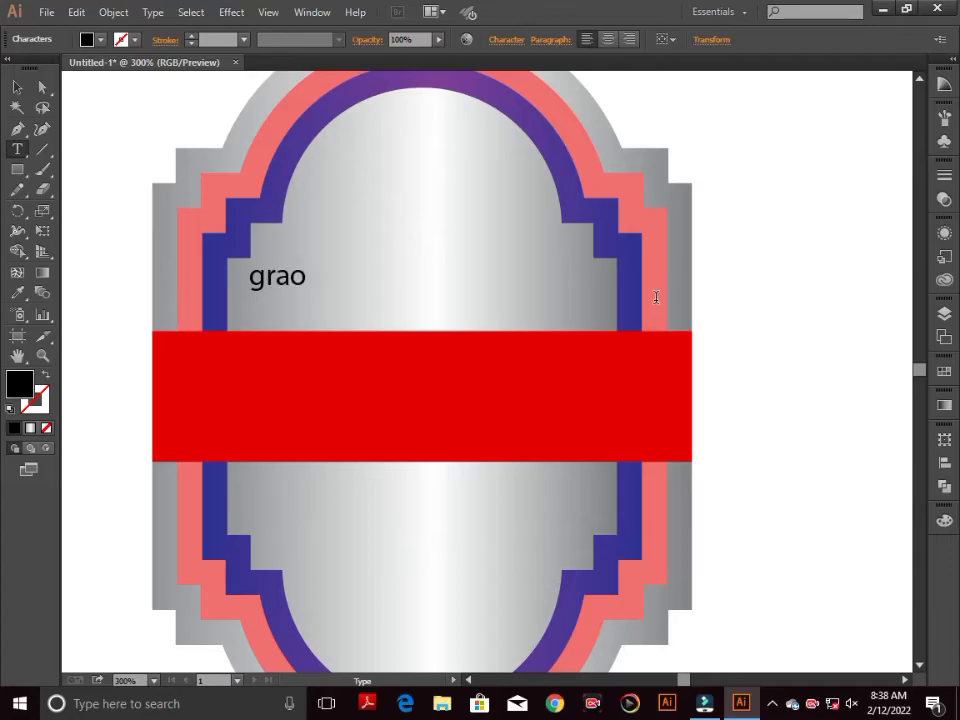
key("BackSpace")
type("phic")
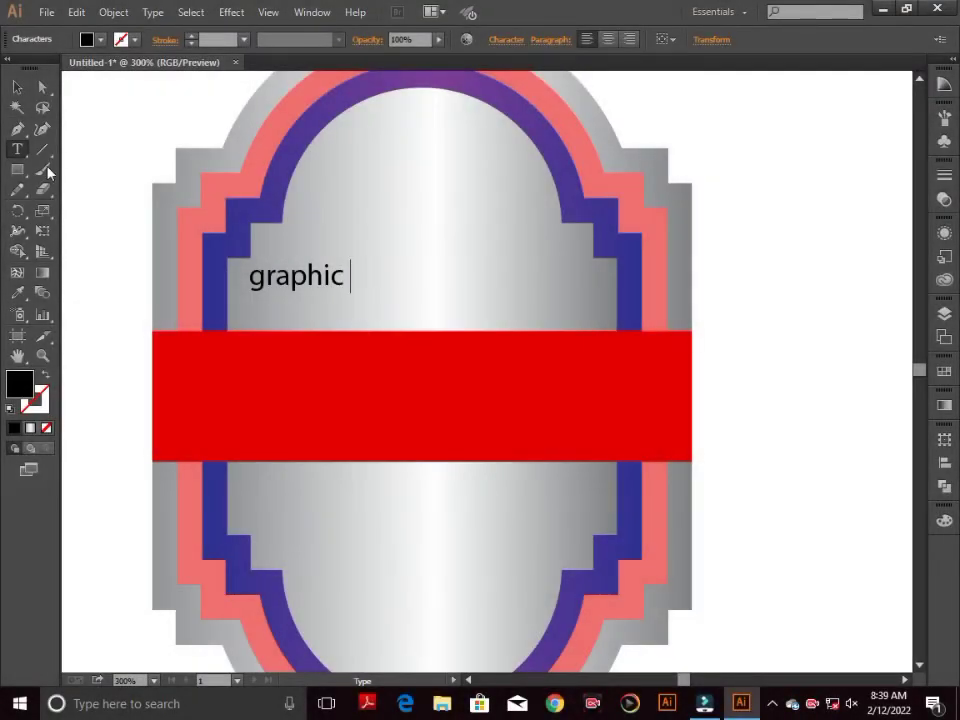
left_click(17, 87)
- Add the word "design" as a separate text object just below "graphic"
left_click(17, 149)
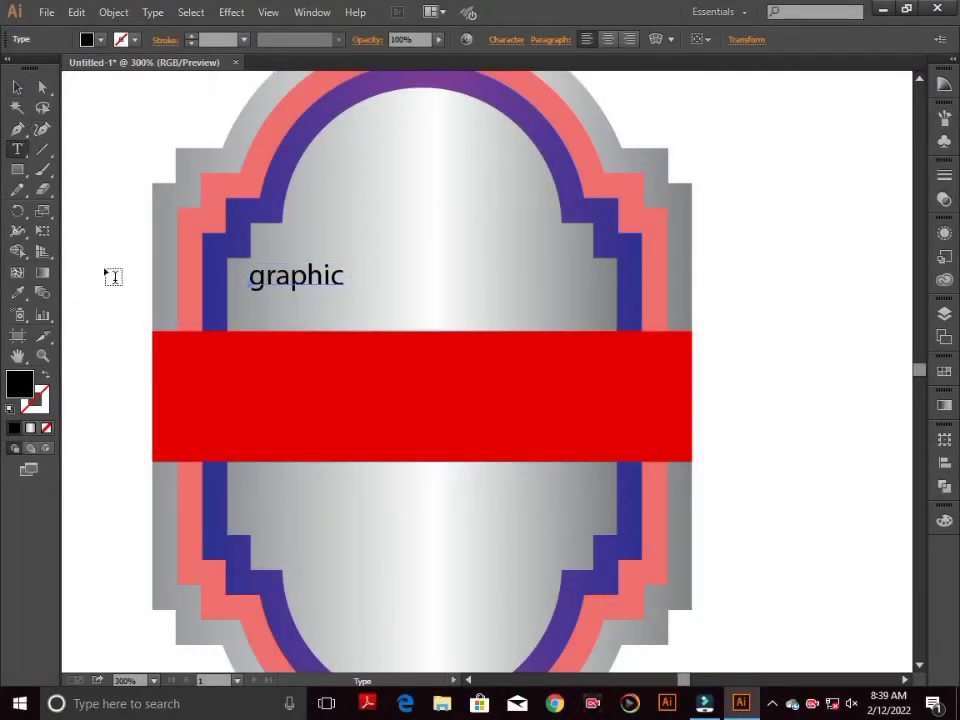
left_click(240, 303)
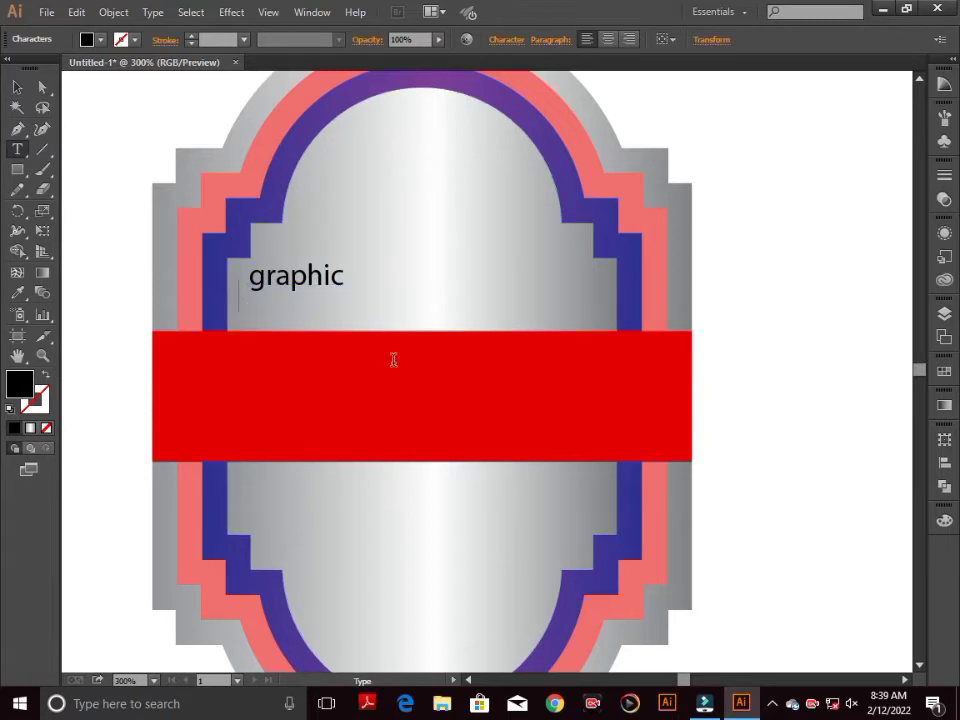
type("des")
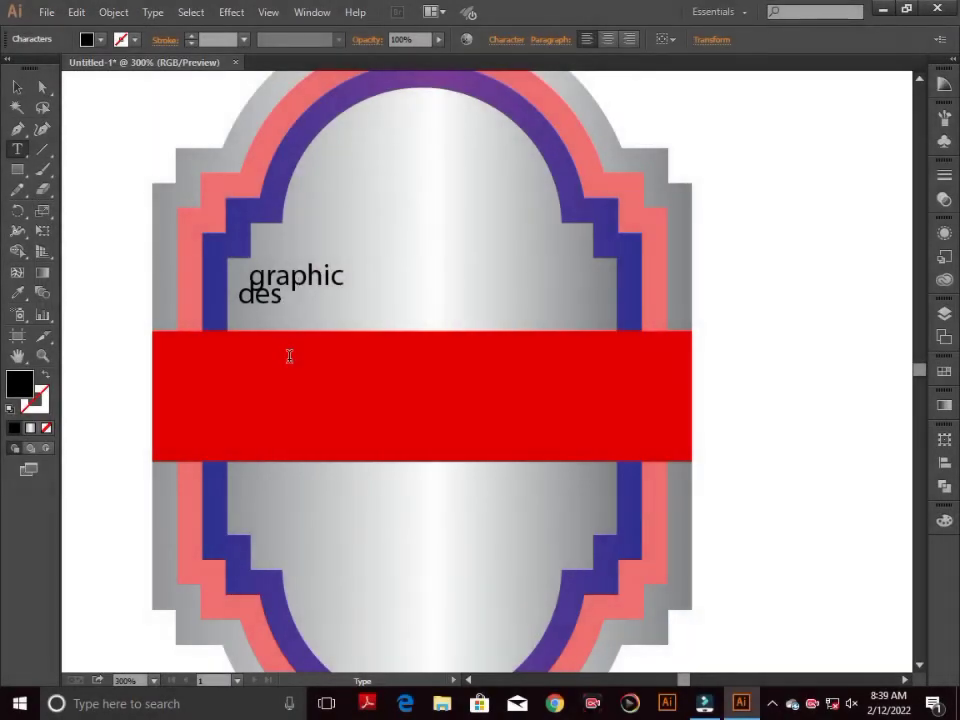
key("BackSpace")
type("esg")
key("BackSpace")
type("ign")
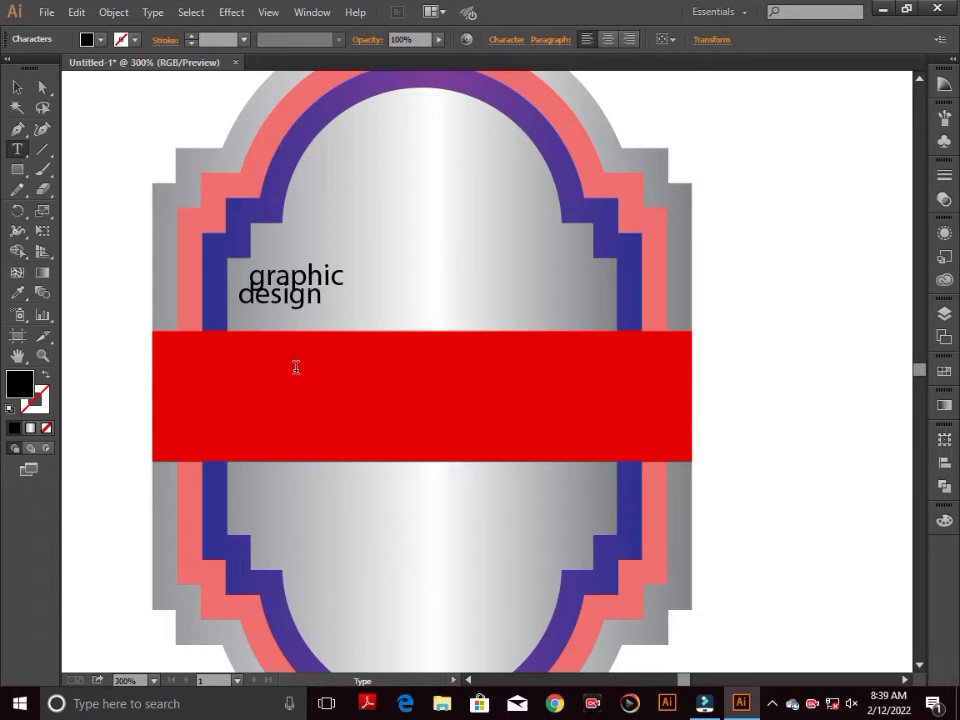
left_click(17, 87)
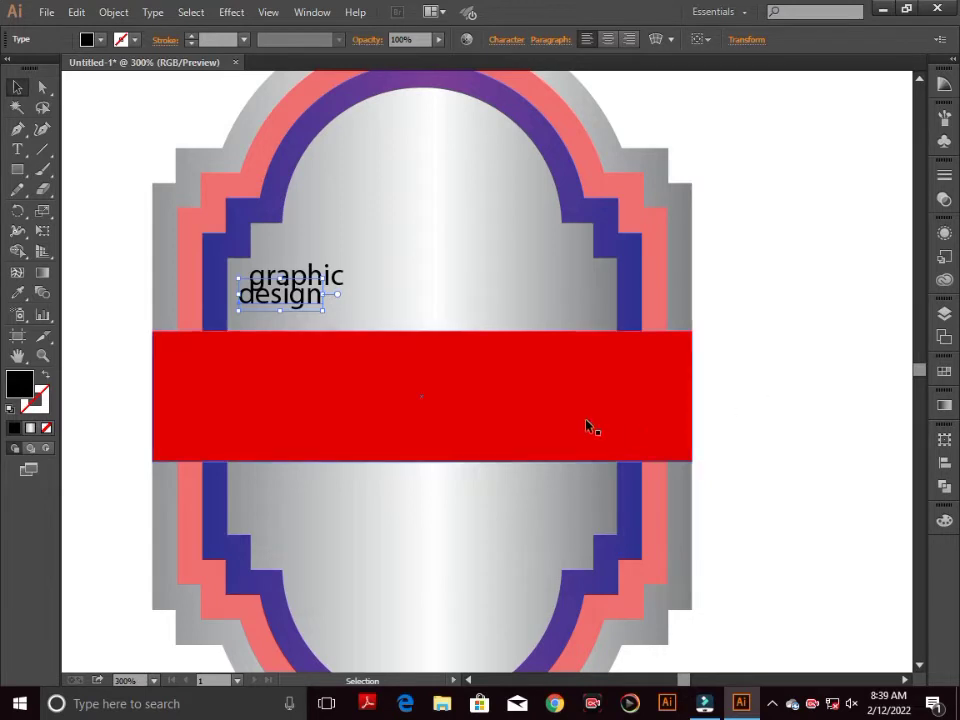
left_click(101, 108)
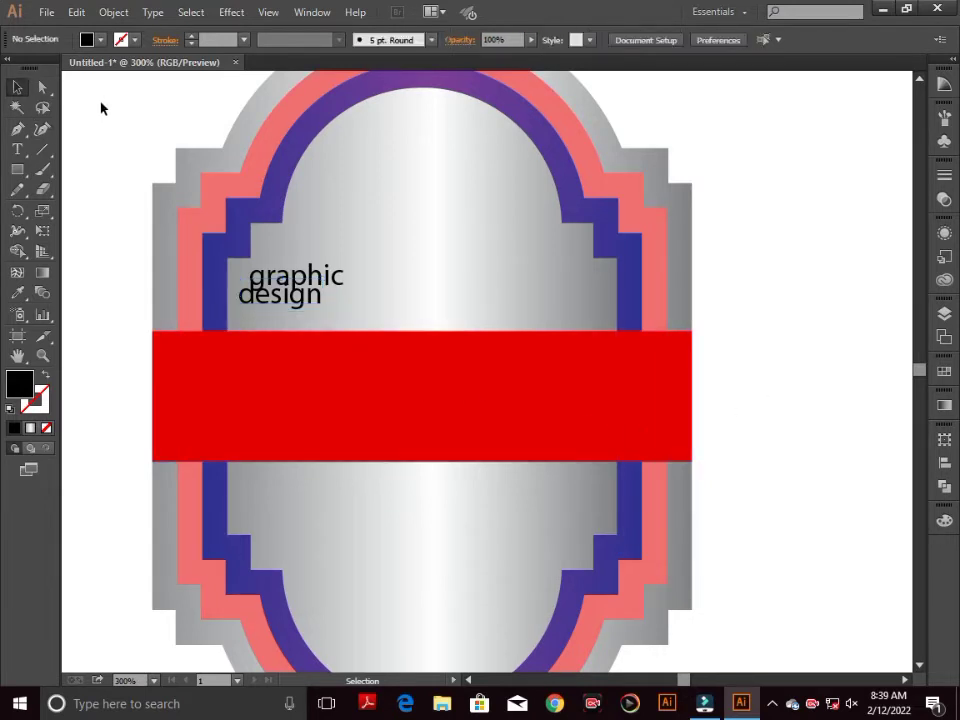
- Set both words in all caps and change their font to Impact
left_click(343, 280)
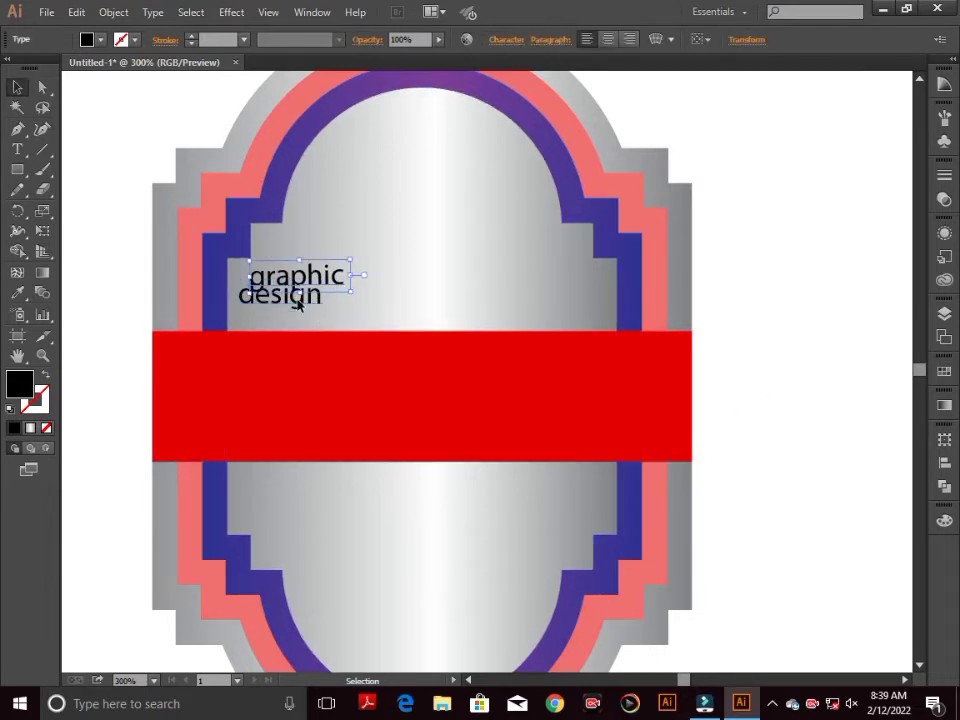
left_click(302, 300, "shift")
left_click(508, 40)
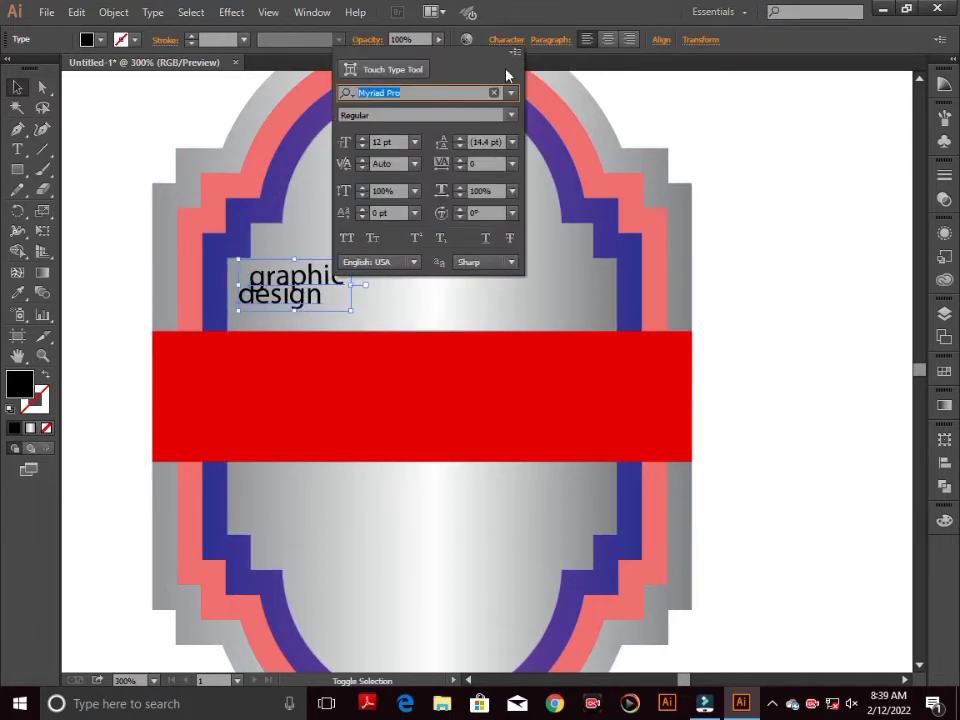
left_click(348, 239)
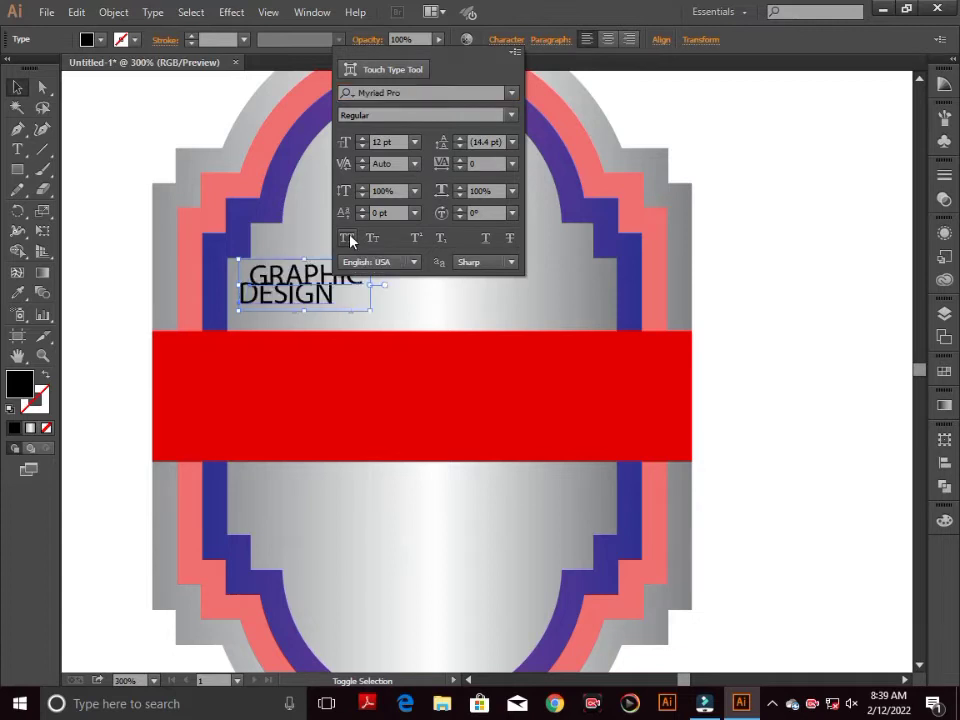
left_click(512, 94)
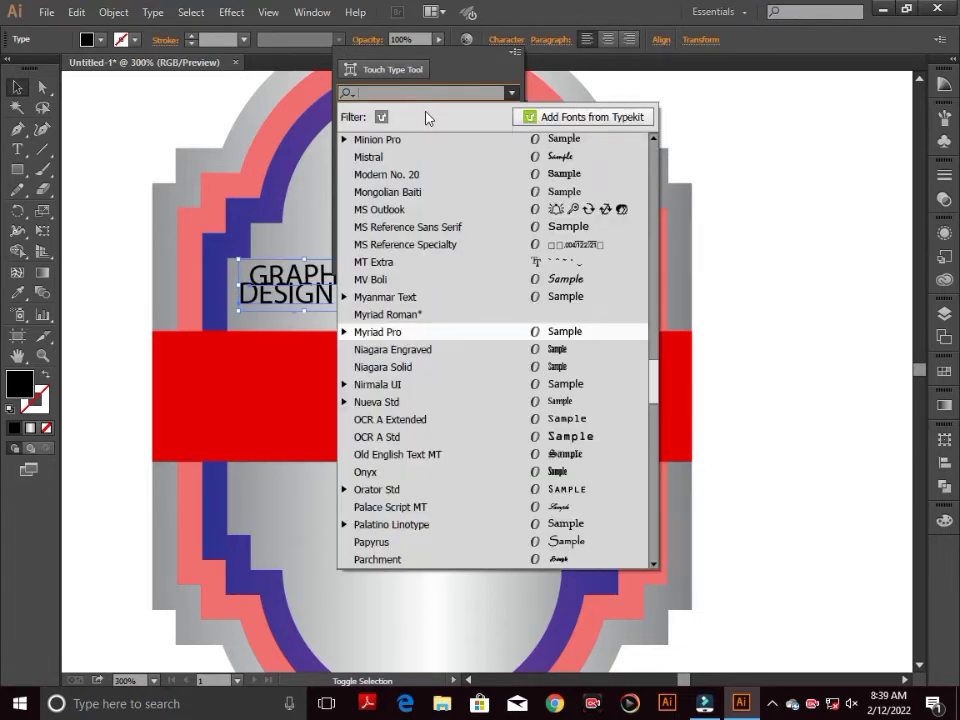
type("im")
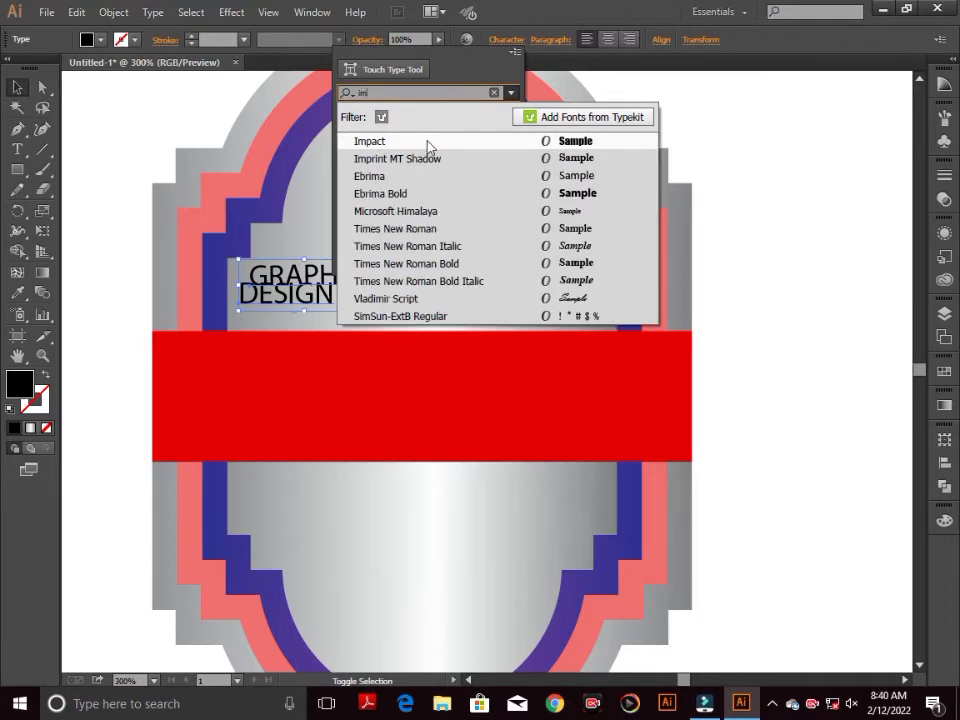
left_click(428, 147)
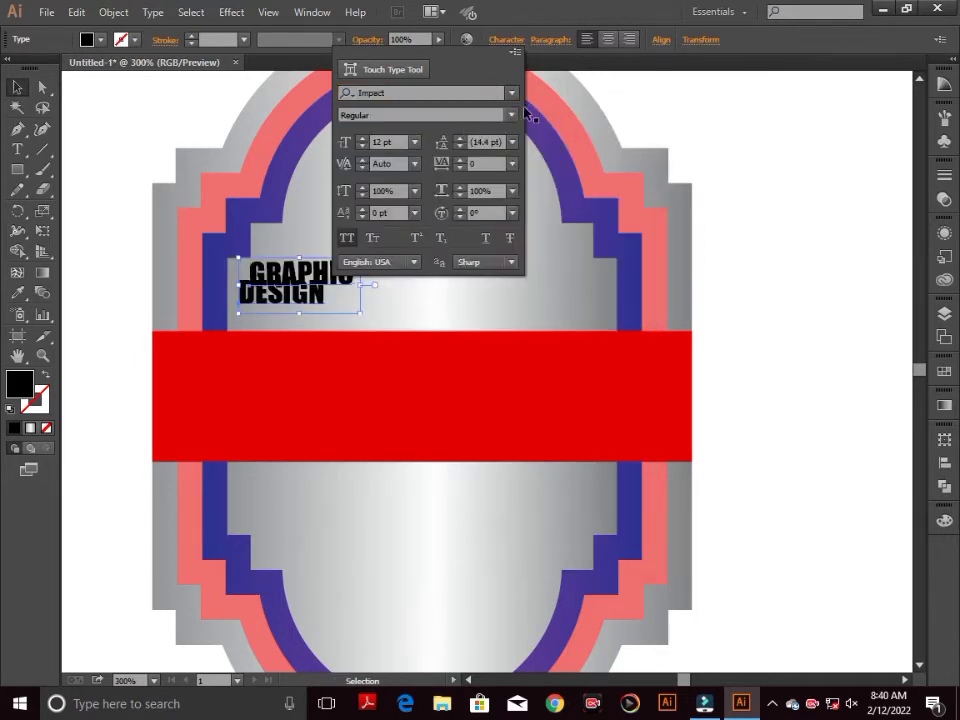
left_click(756, 67)
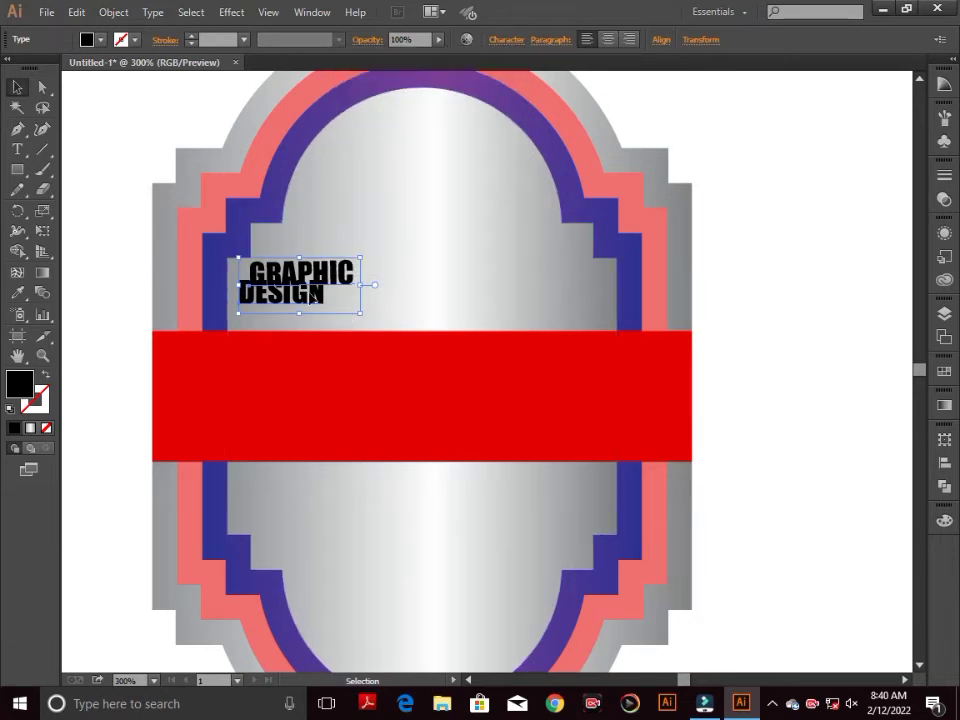
- Enlarge GRAPHIC to span most of the inner silver panel and place it directly above the red banner
left_click_drag(314, 296, 515, 334)
left_click(731, 289)
left_click_drag(428, 275, 486, 288)
- Enlarge DESIGN to fill most of the red banner's height and line up its start with GRAPHIC
left_click(362, 366)
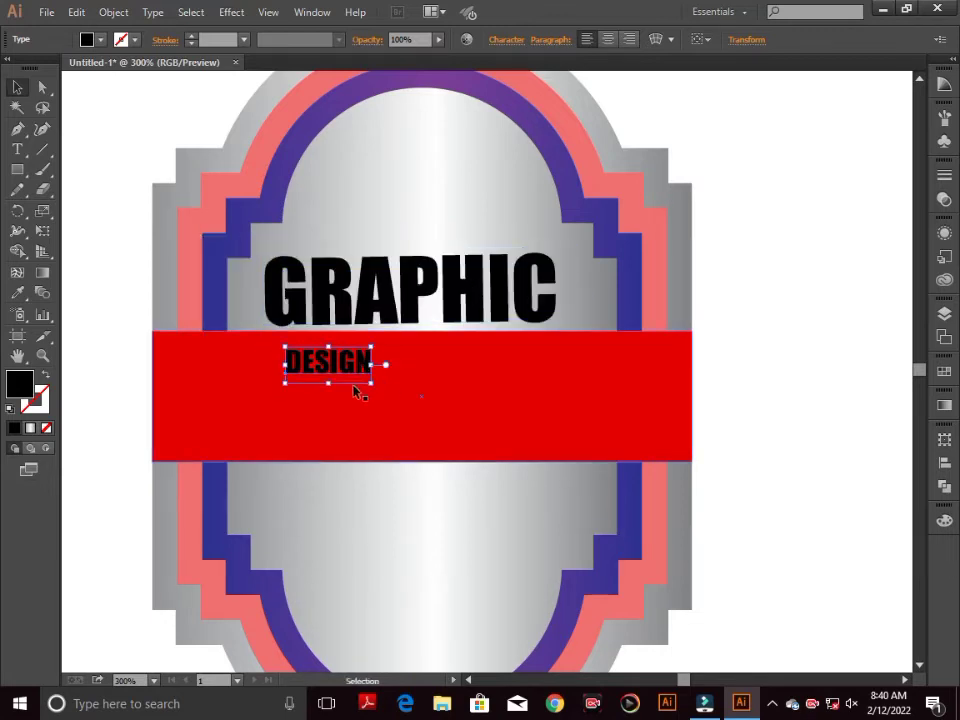
left_click_drag(374, 383, 551, 422)
left_click_drag(358, 366, 460, 412)
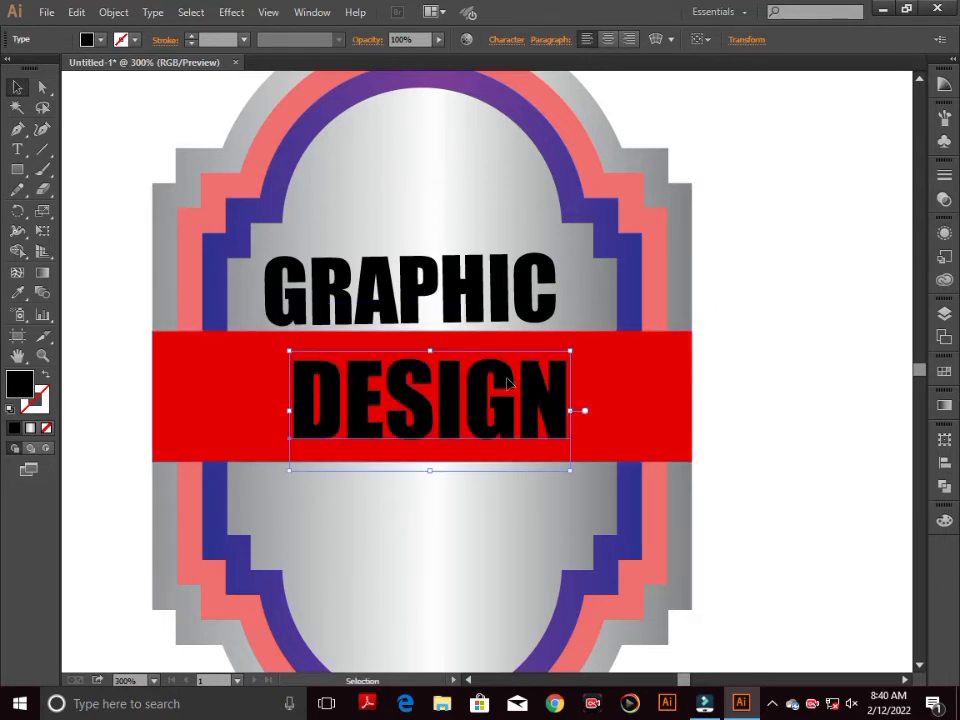
left_click_drag(508, 383, 481, 383)
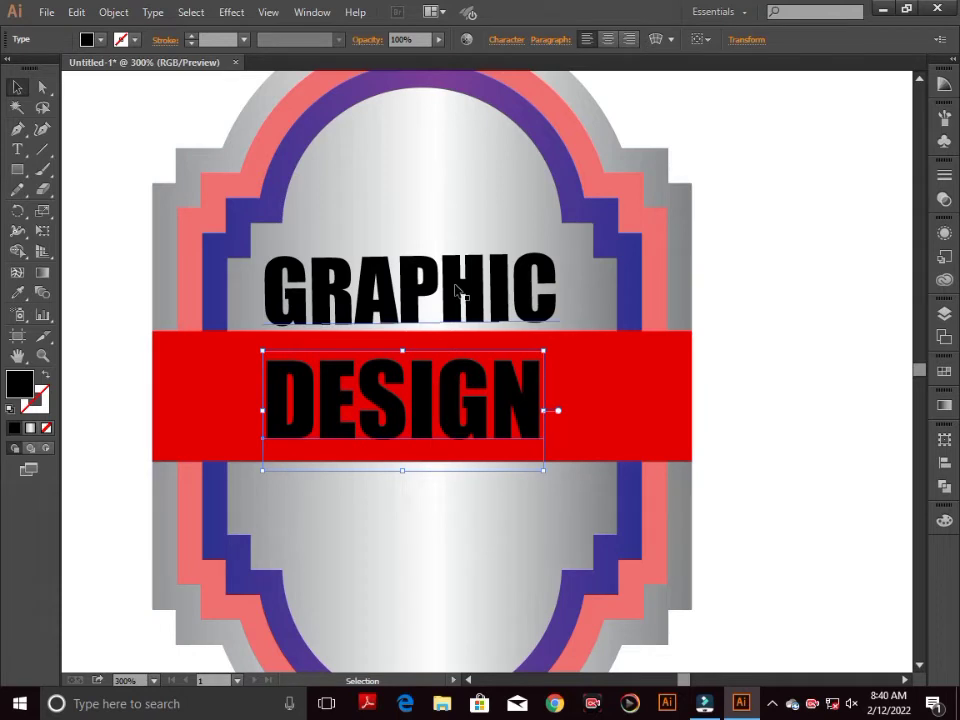
- Centre DESIGN horizontally beneath GRAPHIC by distributing the two words on their horizontal centres
left_click(455, 292, "shift")
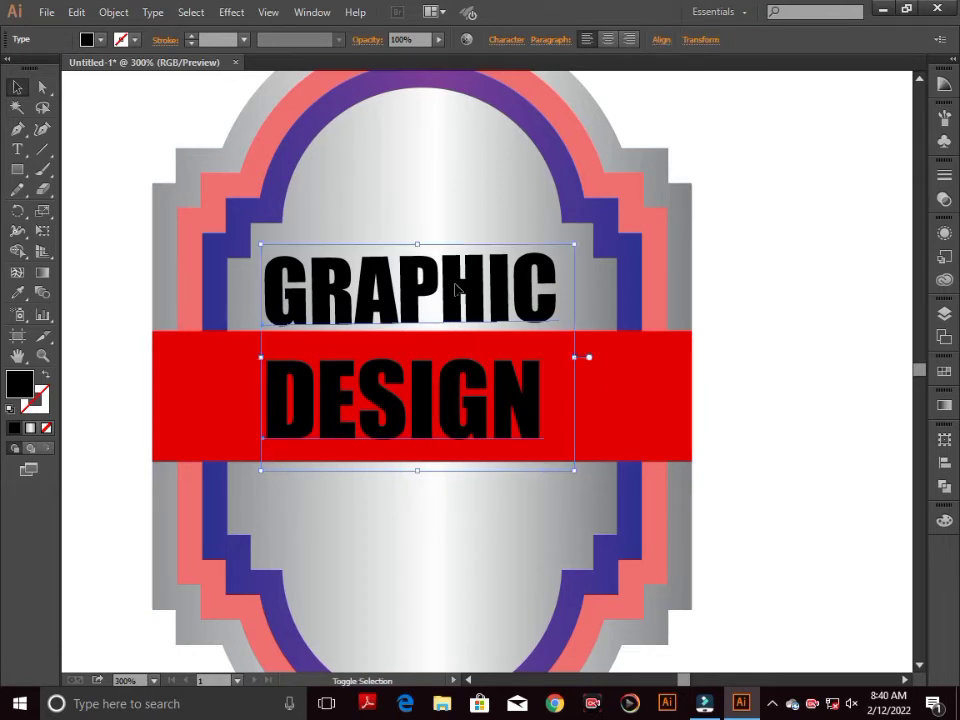
left_click(661, 44)
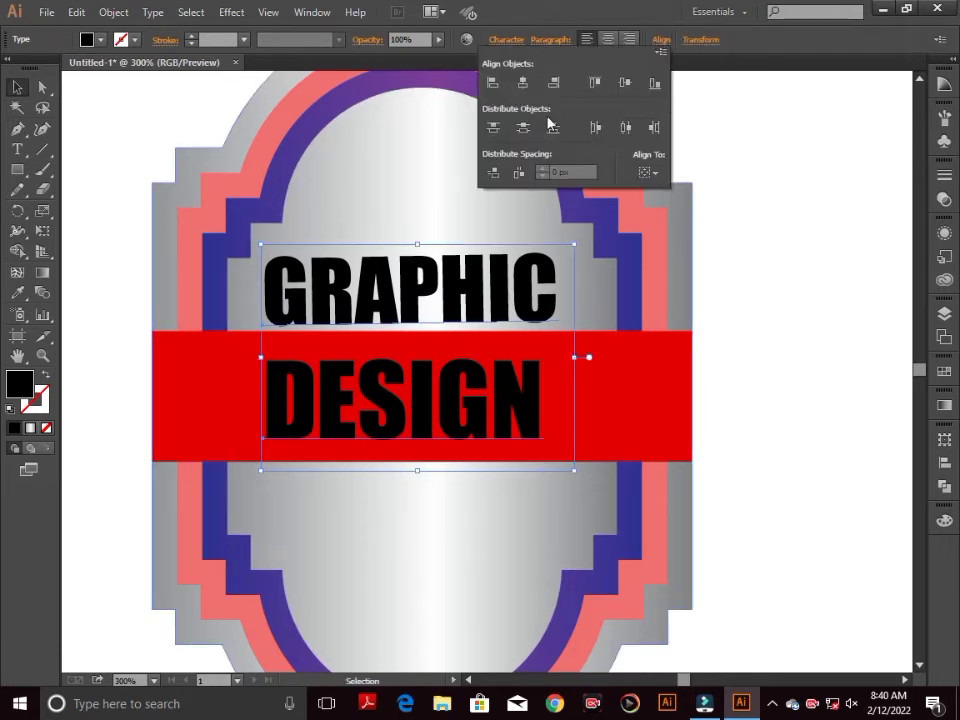
left_click(625, 127)
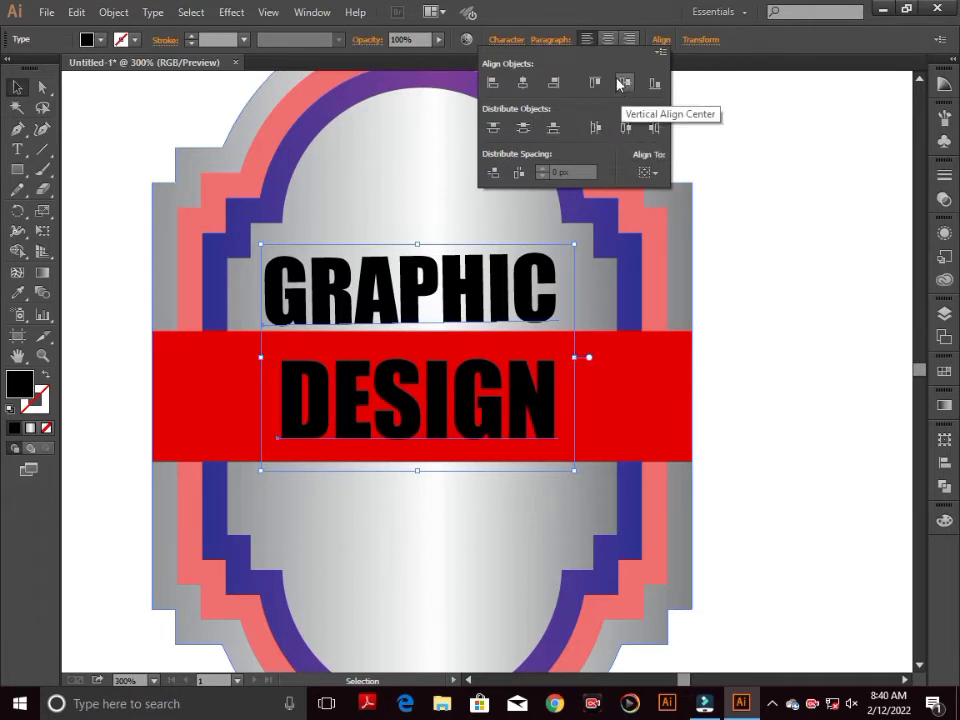
- Try to align GRAPHIC and DESIGN on their vertical centres
left_click(625, 86)
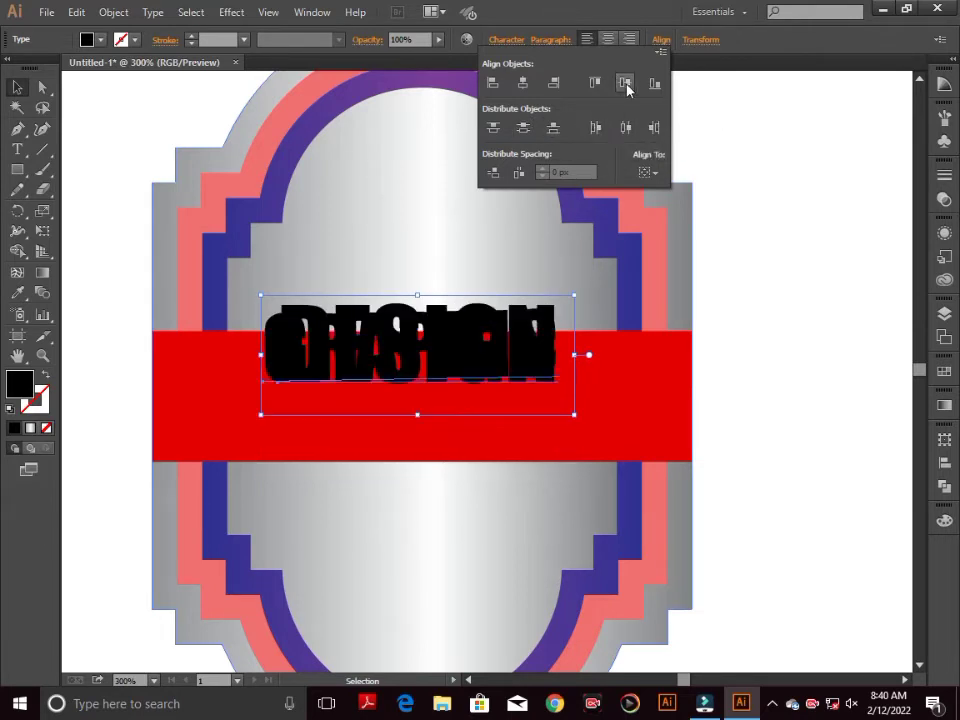
key("ctrl+z")
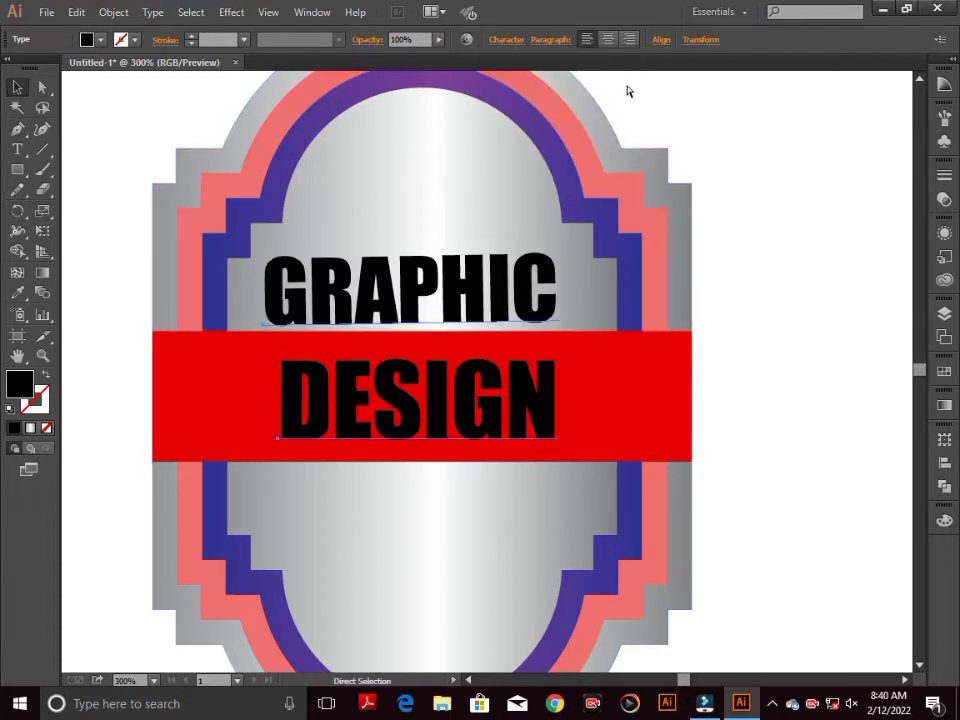
left_click(661, 40)
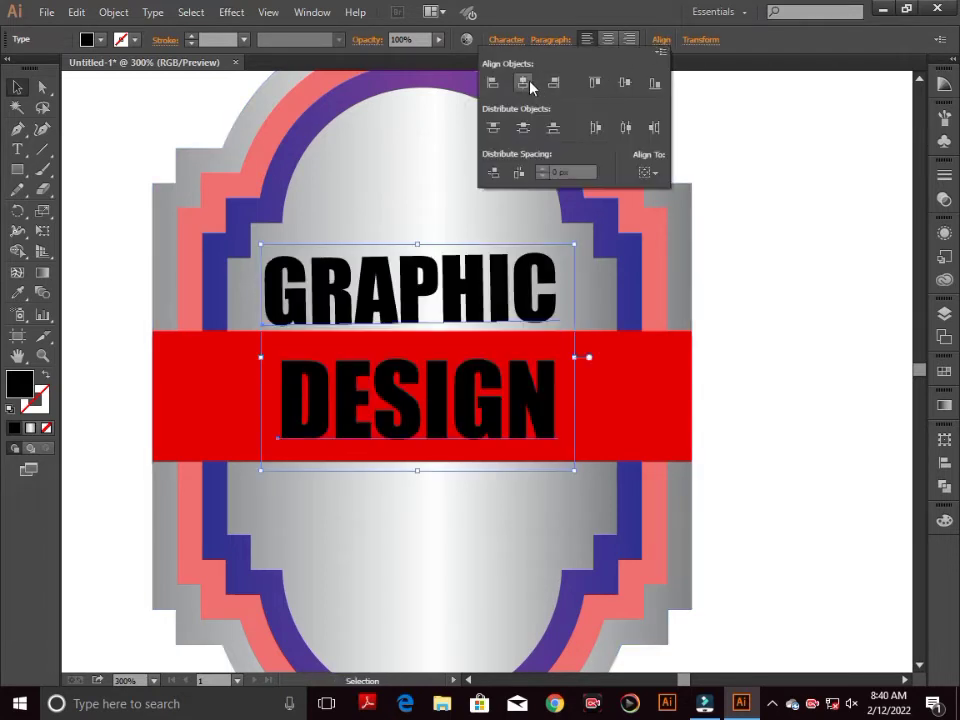
left_click(776, 156)
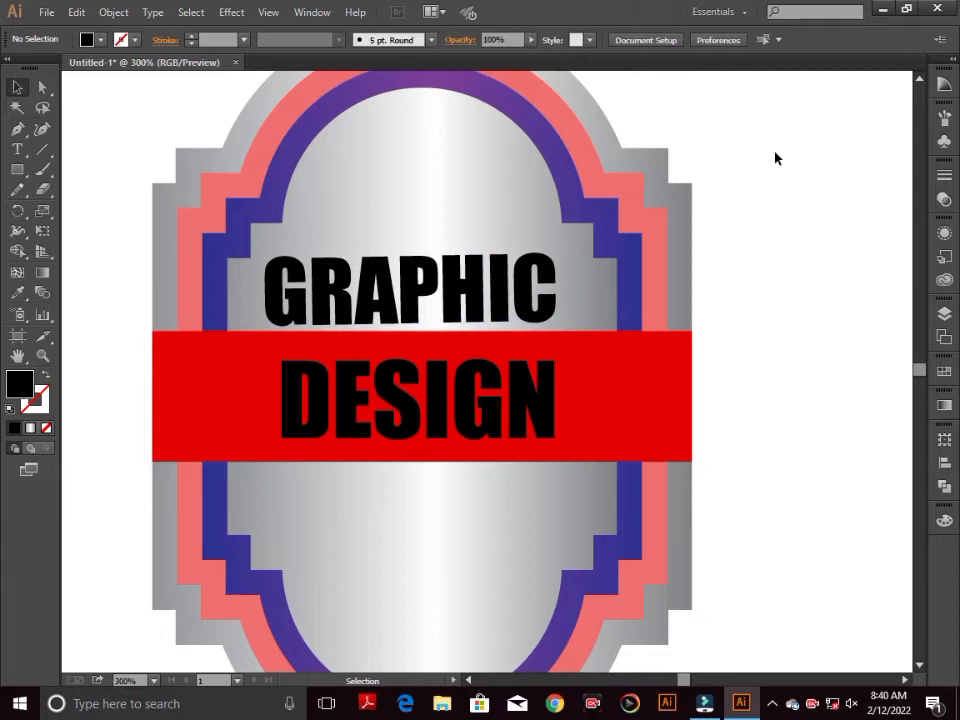
- Try to fill the live text GRAPHIC and DESIGN with the blue-purple gradient sampled from the badge's inner border
left_click(549, 290)
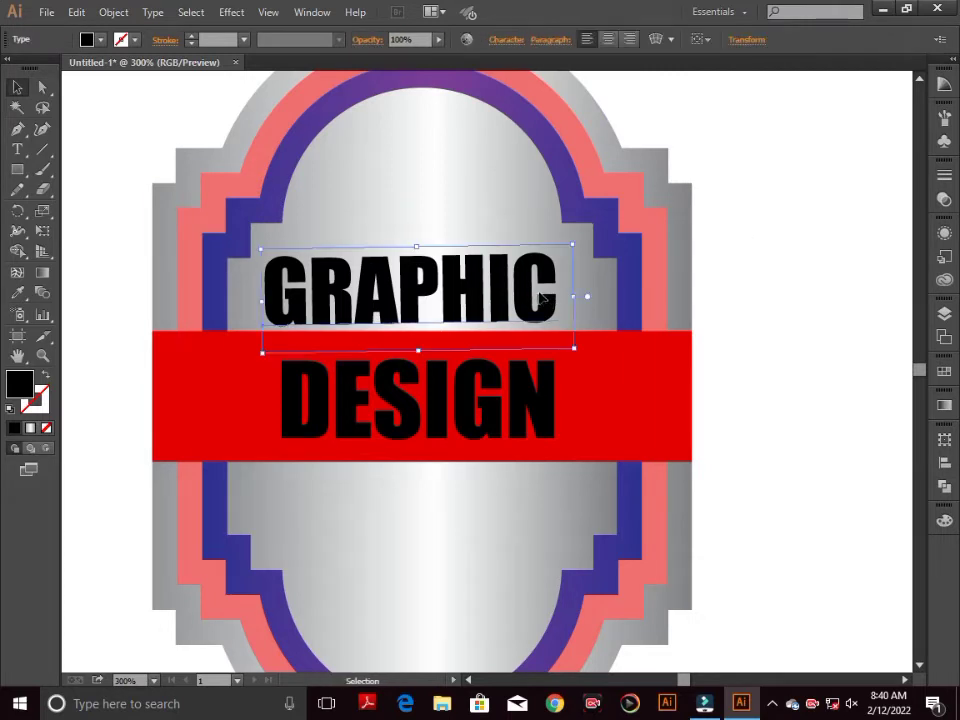
left_click(517, 397, "shift")
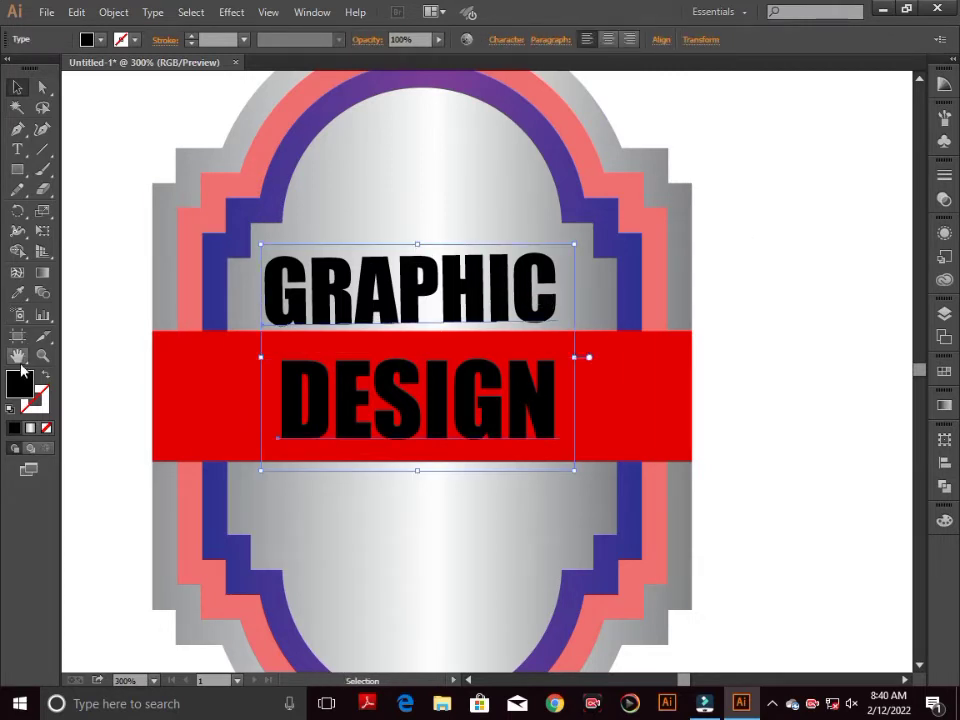
left_click(17, 292)
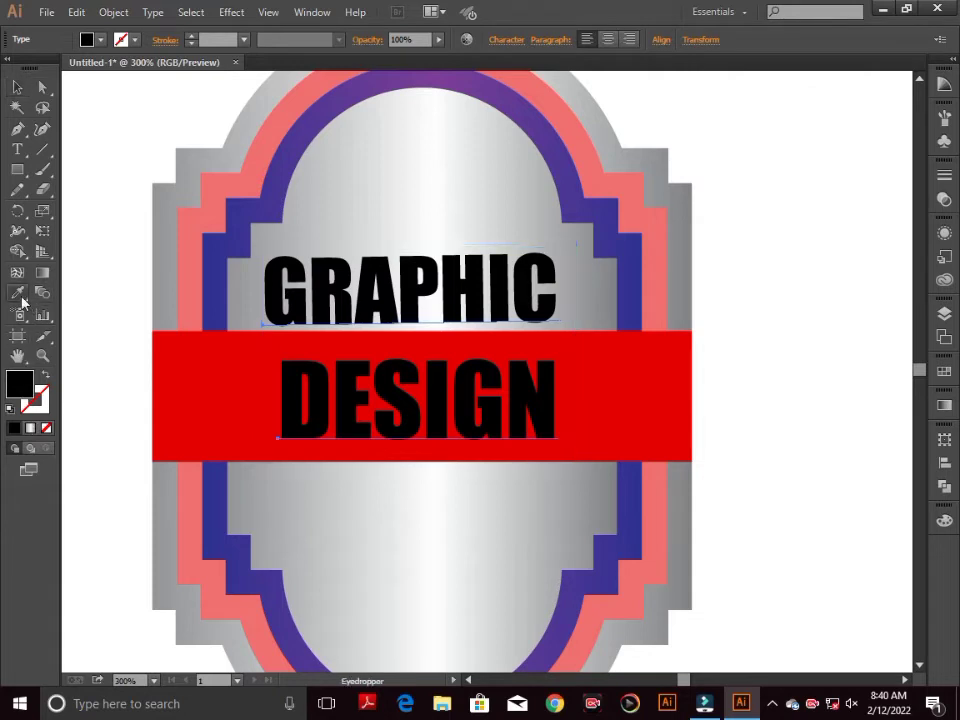
left_click(602, 240)
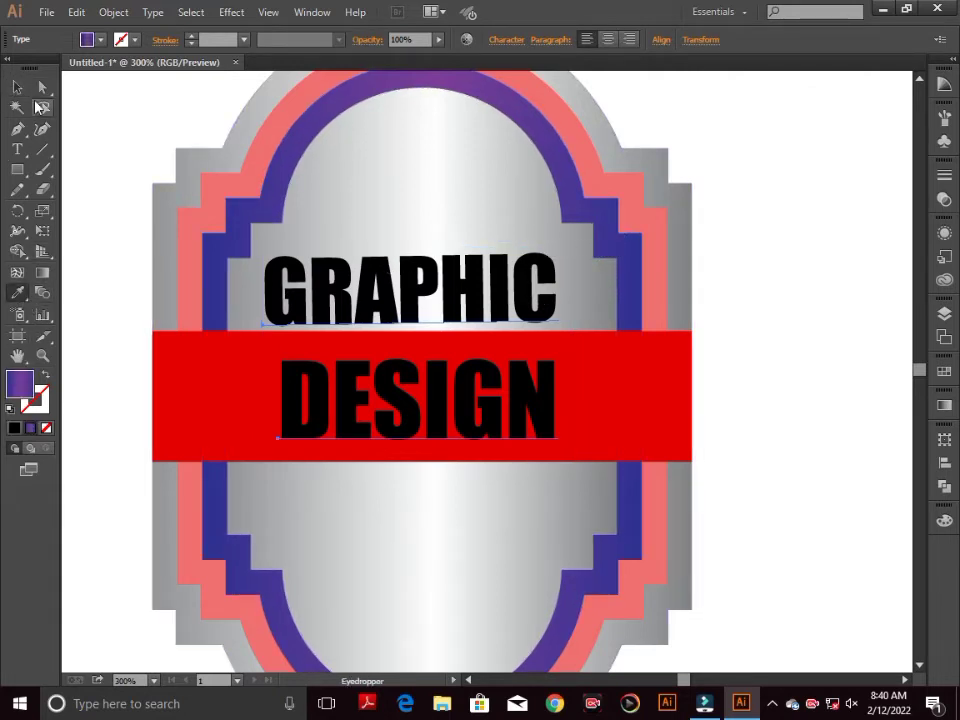
left_click(17, 87)
- Convert GRAPHIC and DESIGN to outlines and fill them with the blue-purple gradient sampled from the inner border
right_click(362, 290)
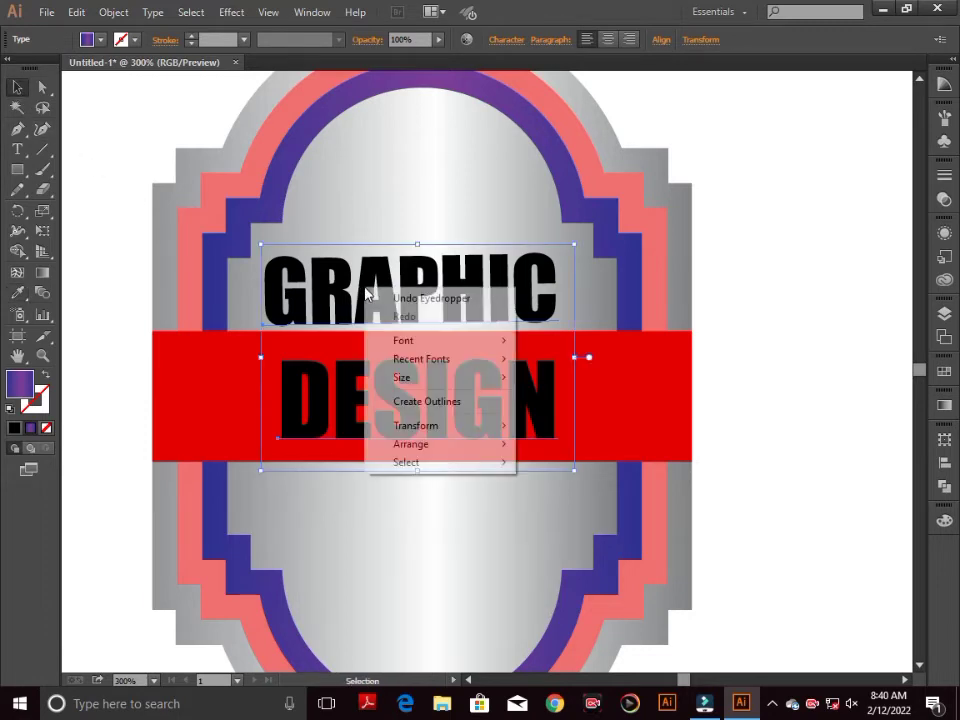
left_click(421, 402)
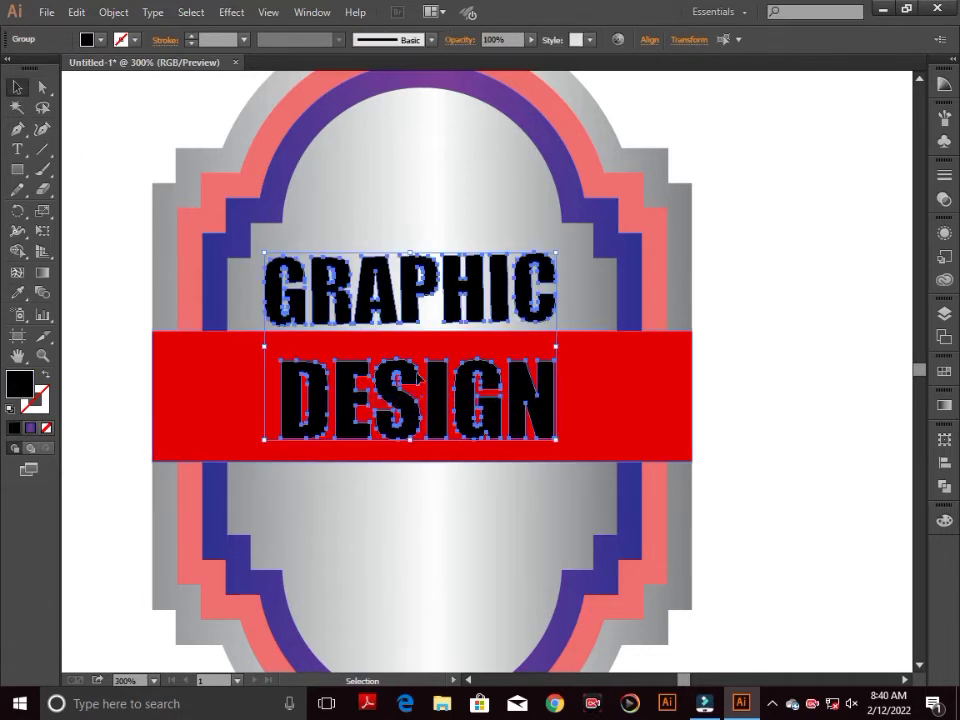
left_click(17, 291)
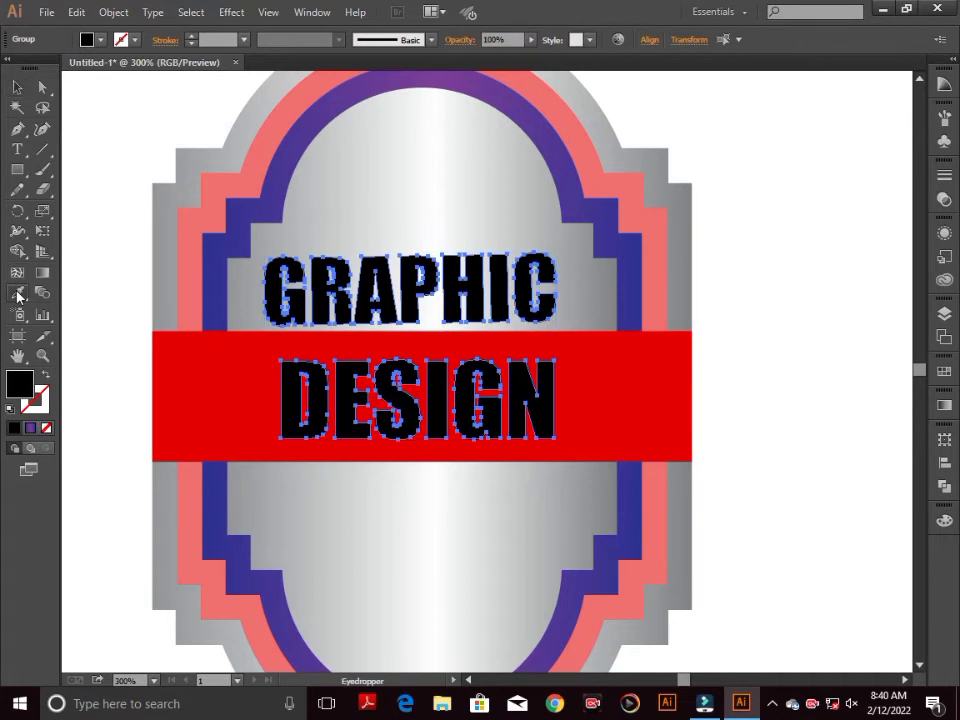
left_click(274, 208)
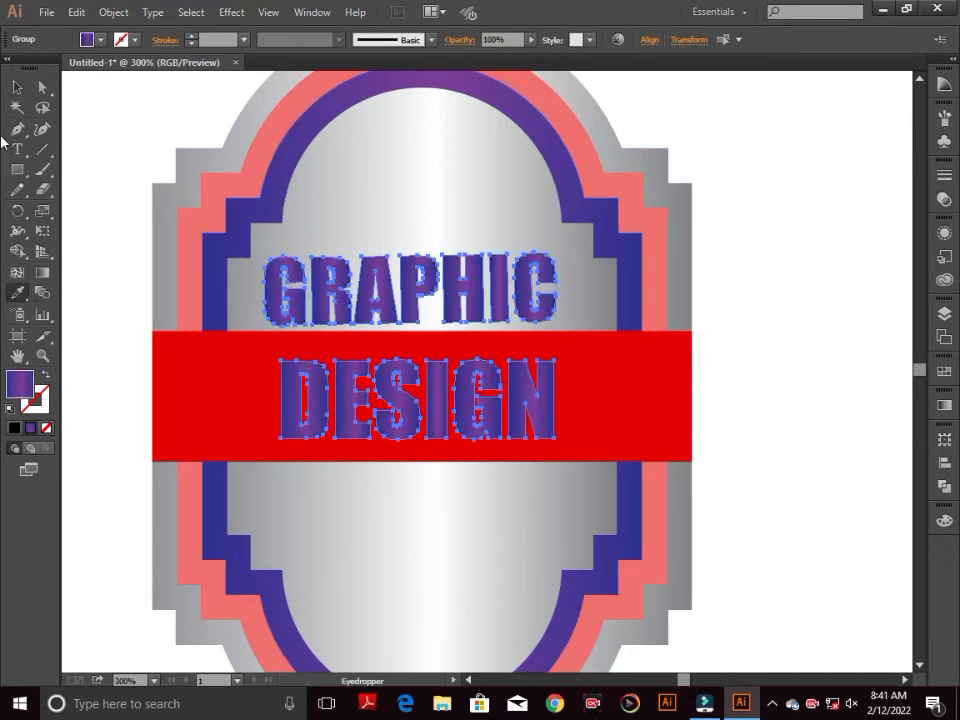
left_click(17, 87)
left_click(126, 129)
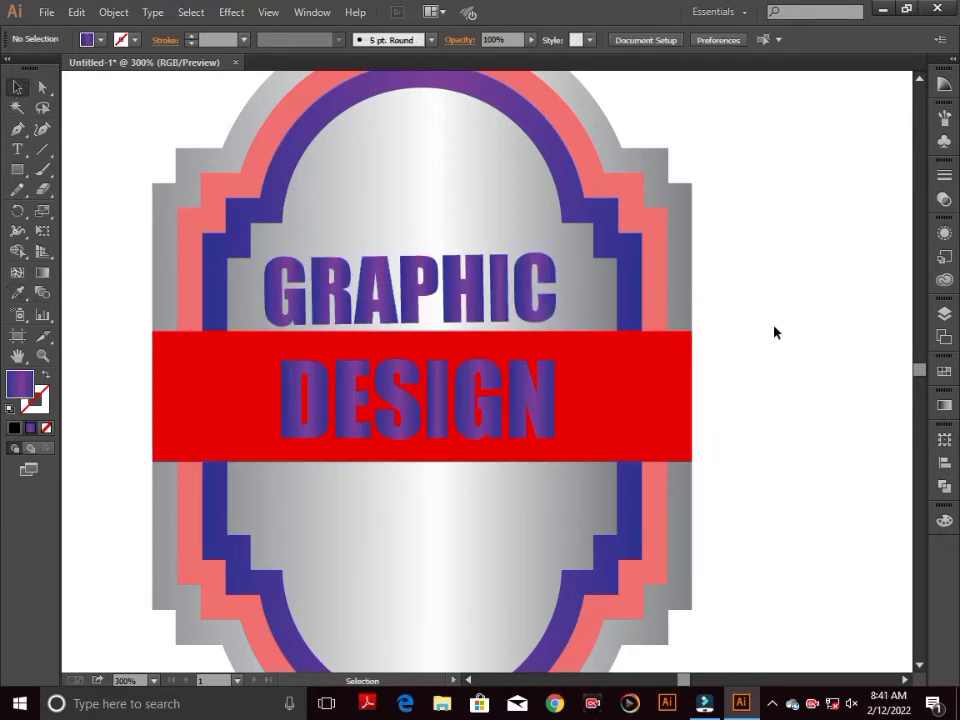
- Draw a small five-pointed star with the blue-purple gradient fill on the blank area to the upper left of the badge
key("ctrl+minus")
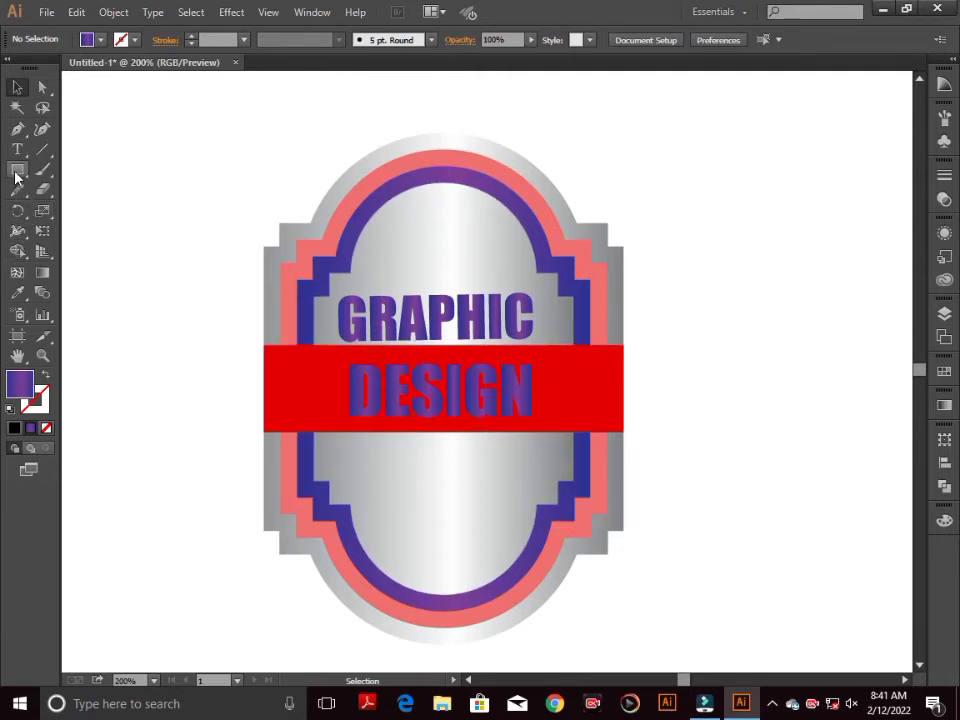
left_click_drag(22, 176, 130, 249)
left_click_drag(108, 136, 133, 159)
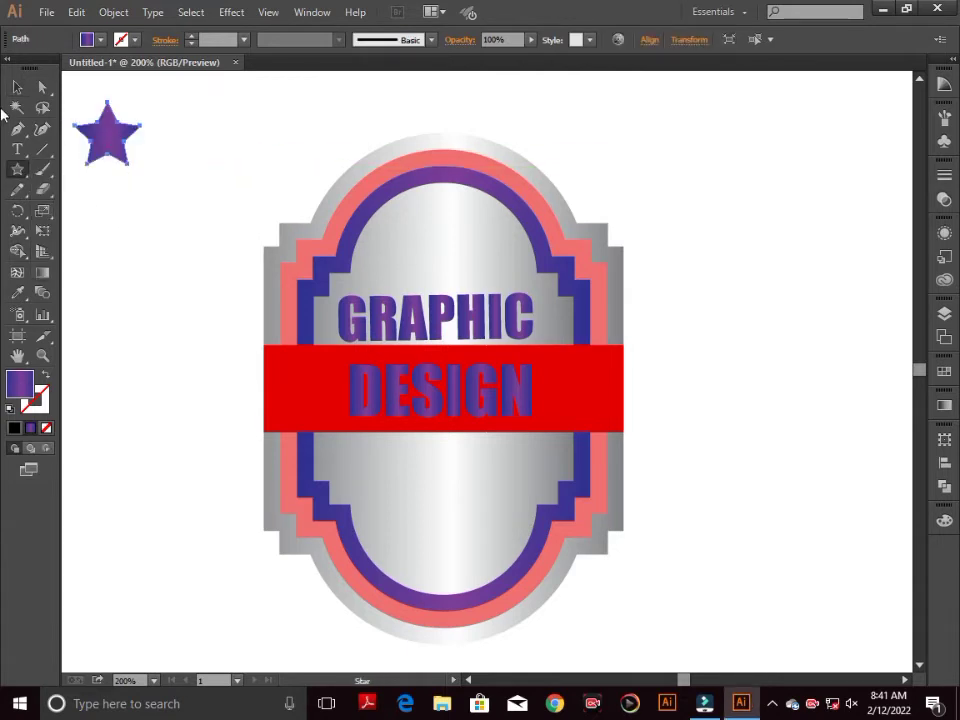
left_click(17, 87)
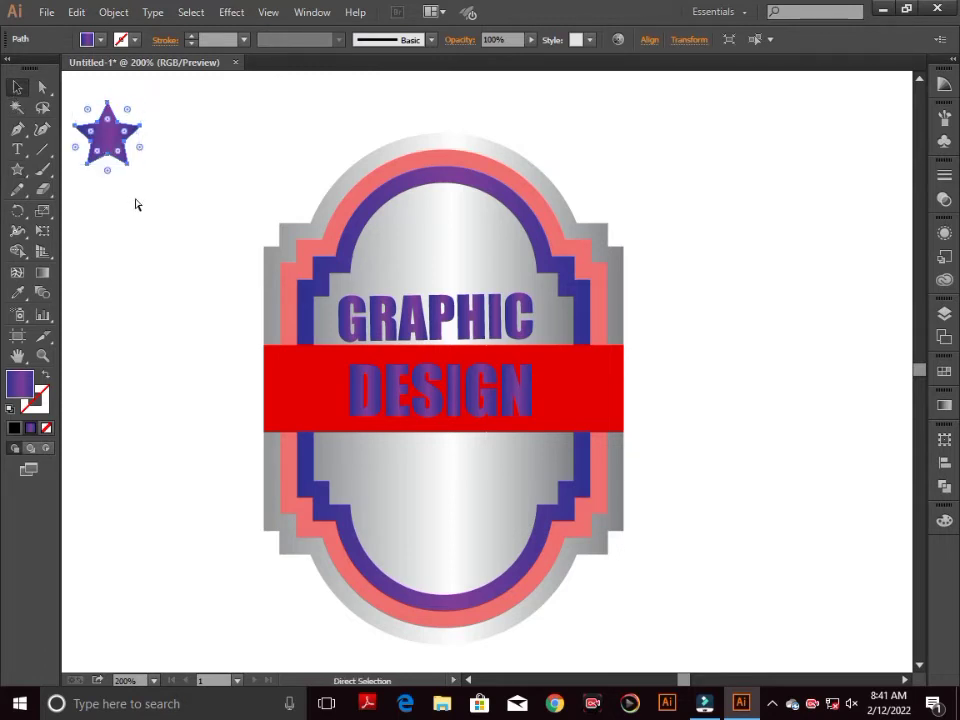
- Paste a copy of the star and move it off the badge, diagonally below and left of the original star
key("ctrl+c")
key("ctrl+v")
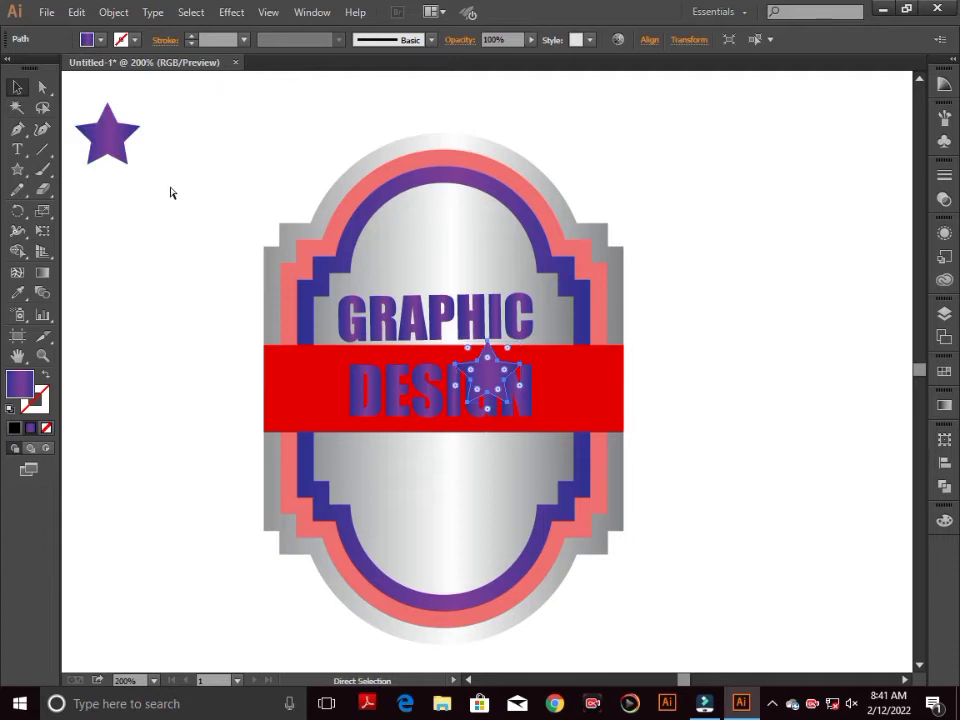
key("ctrl+minus")
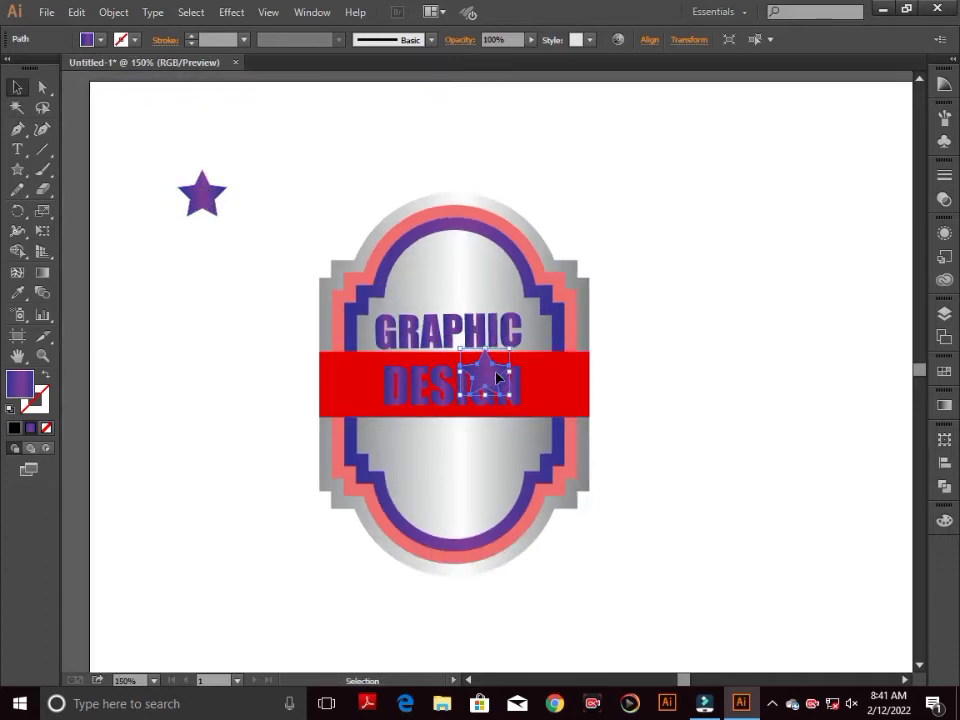
left_click_drag(493, 378, 456, 378)
key("Left")
key("Left")
key("Left")
key("Left")
key("Left")
key("Left")
key("Left")
key("Left")
key("Left")
key("Left")
key("Left")
key("Left")
key("Left")
key("Left")
key("Left")
key("Left")
key("Left")
key("Left")
key("Left")
key("Left")
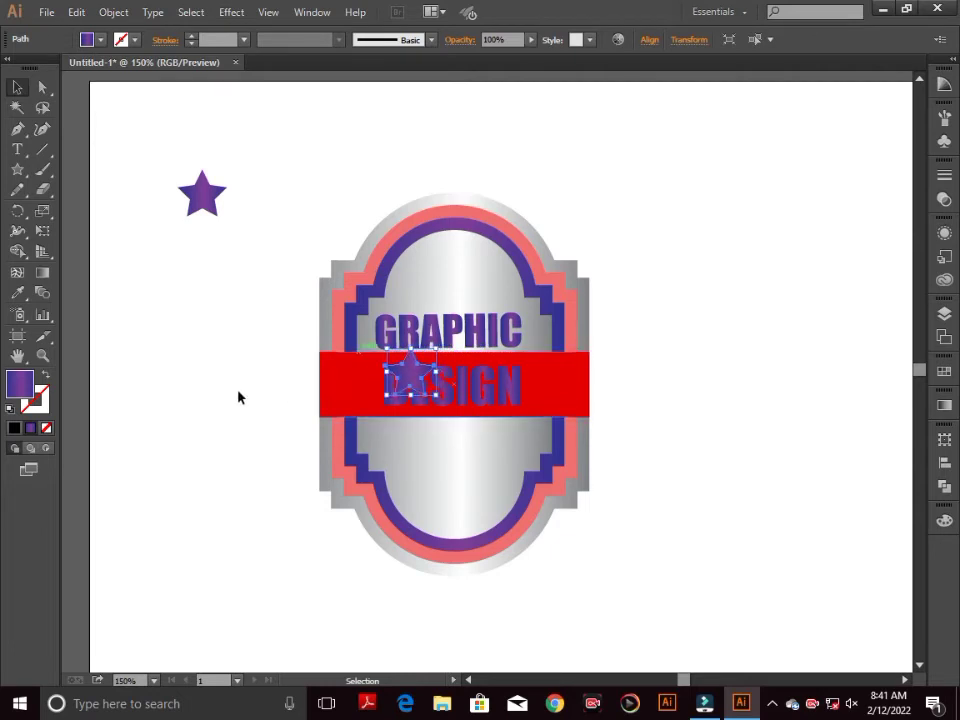
key("Left")
key("Left")
key("Left")
key("Left")
key("Left")
key("Left")
key("Left")
key("Left")
key("Left")
key("Left")
key("Left")
key("Left")
key("Left")
key("Left")
key("Left")
key("Left")
key("Left")
key("Left")
key("Left")
key("Left")
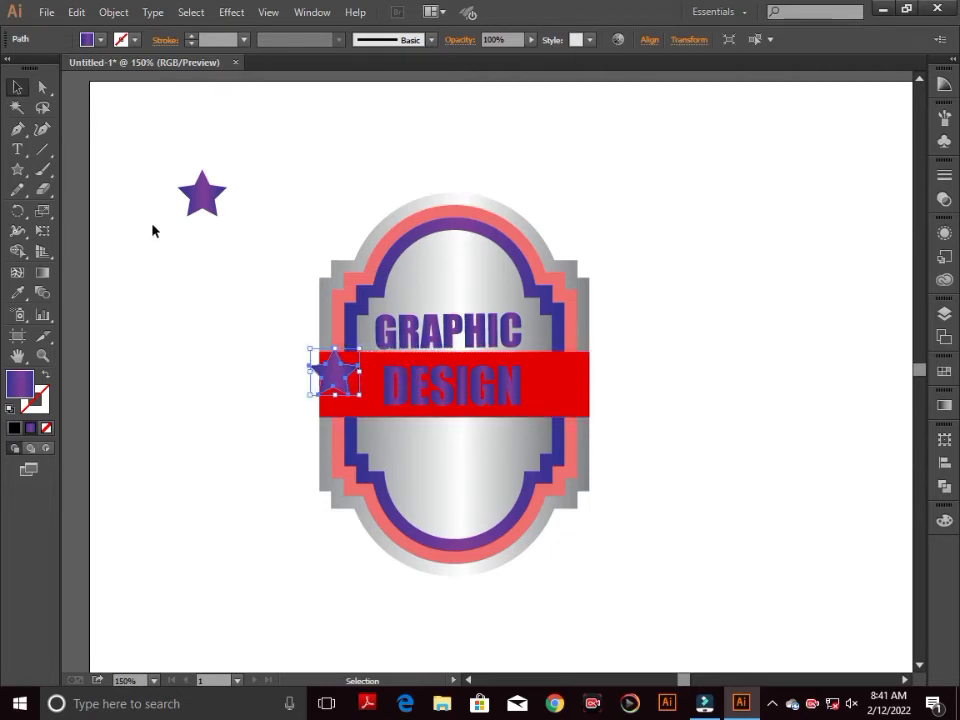
left_click_drag(323, 378, 153, 257)
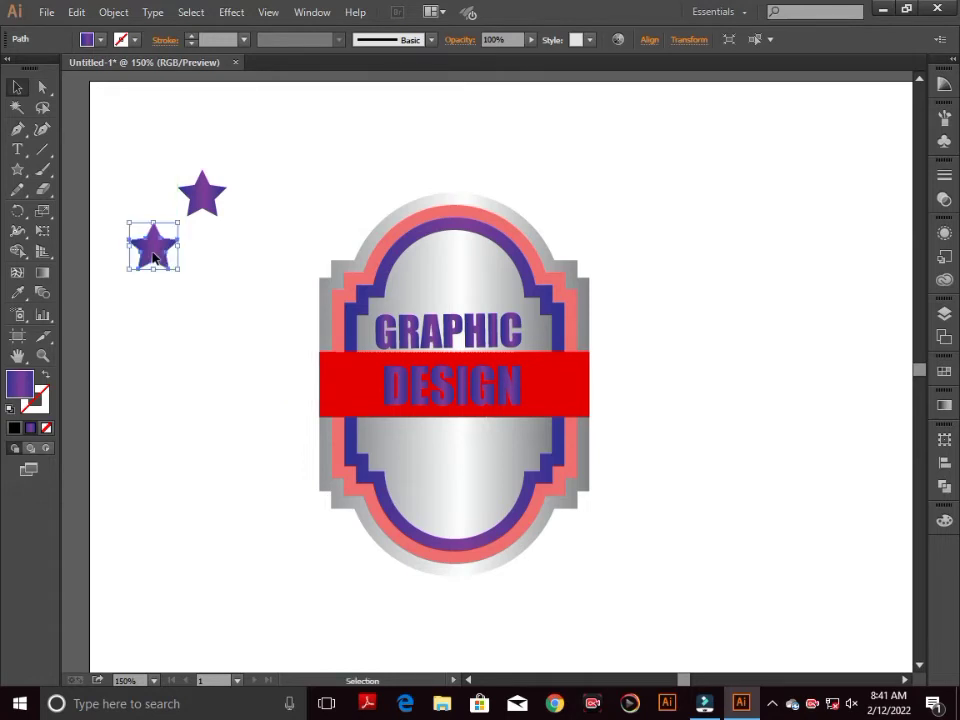
left_click(288, 297)
- Duplicate the lower star in front and shift the copy straight right, leaving a gap slightly narrower than one star
key("ctrl+minus")
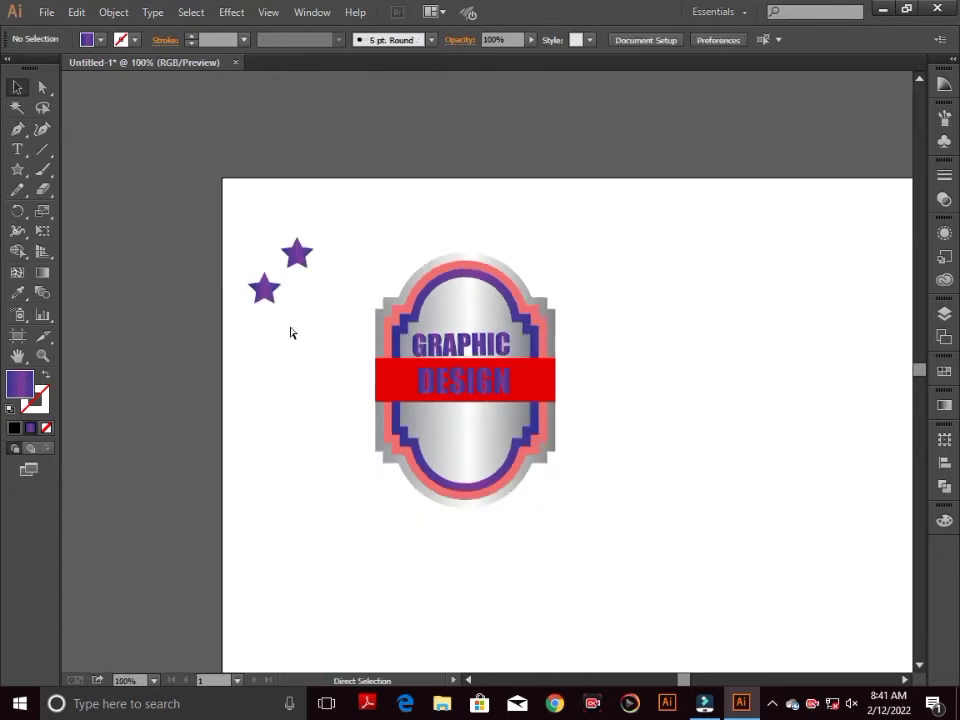
key("ctrl+plus")
key("ctrl+plus")
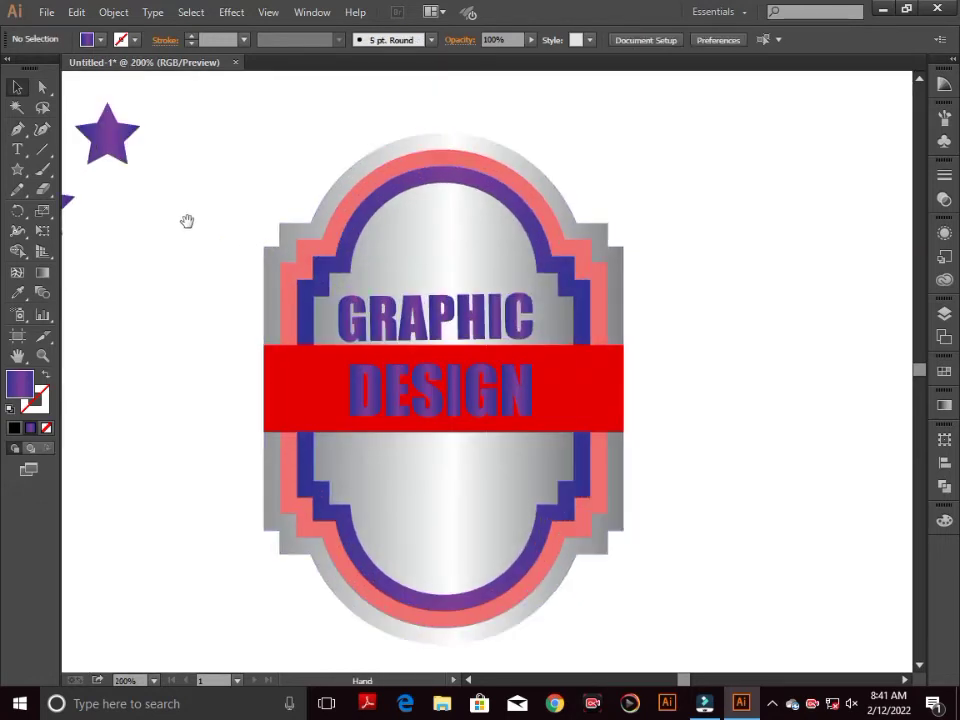
left_click_drag(186, 221, 417, 386)
left_click(250, 380)
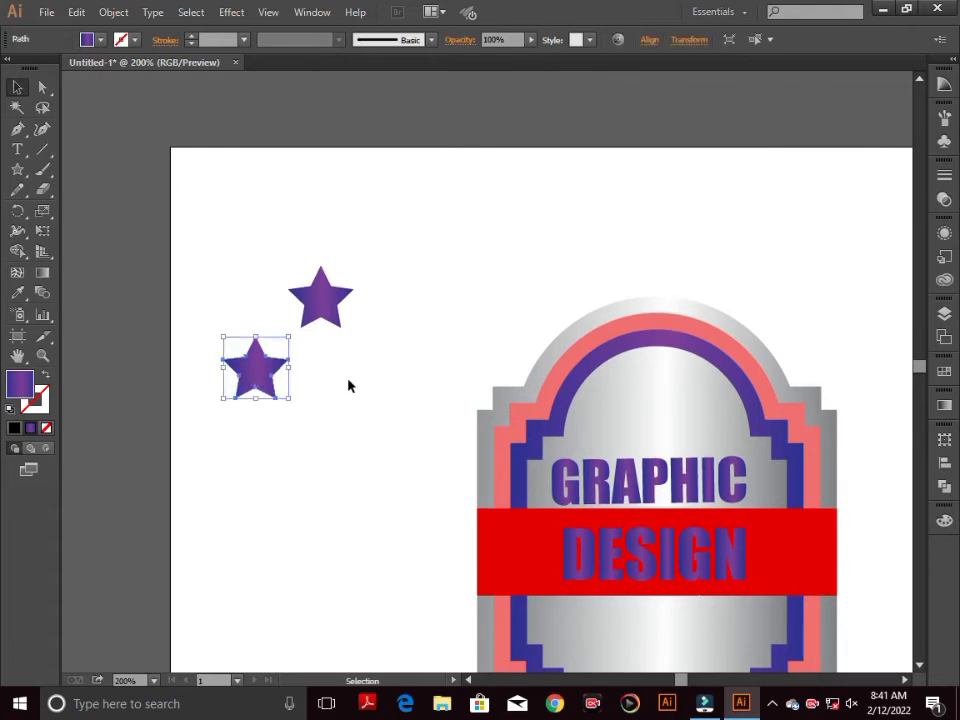
key("a")
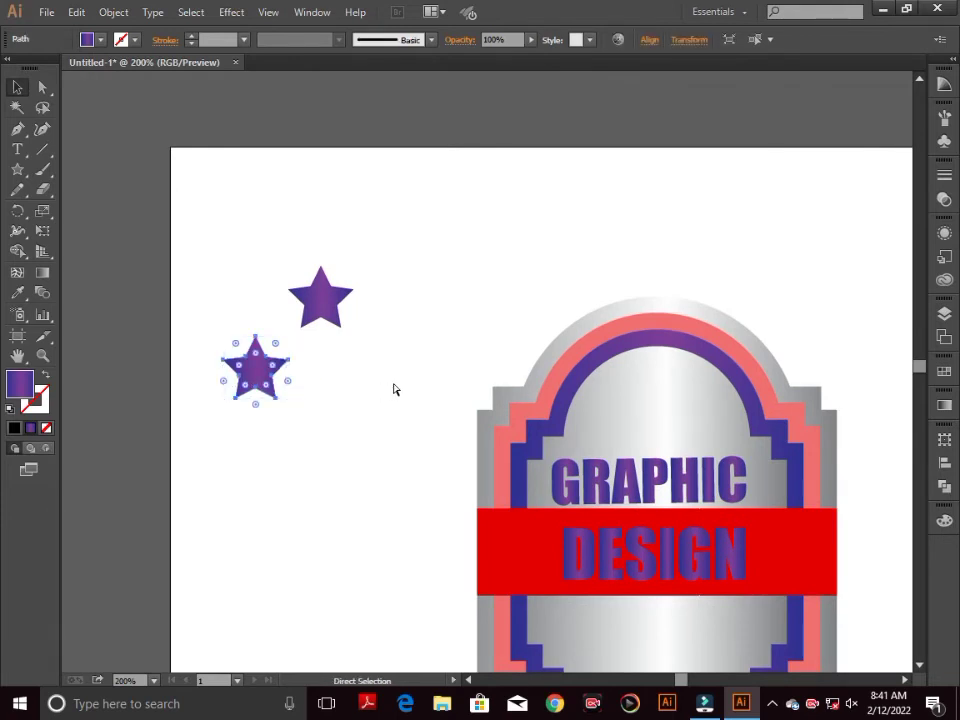
key("v")
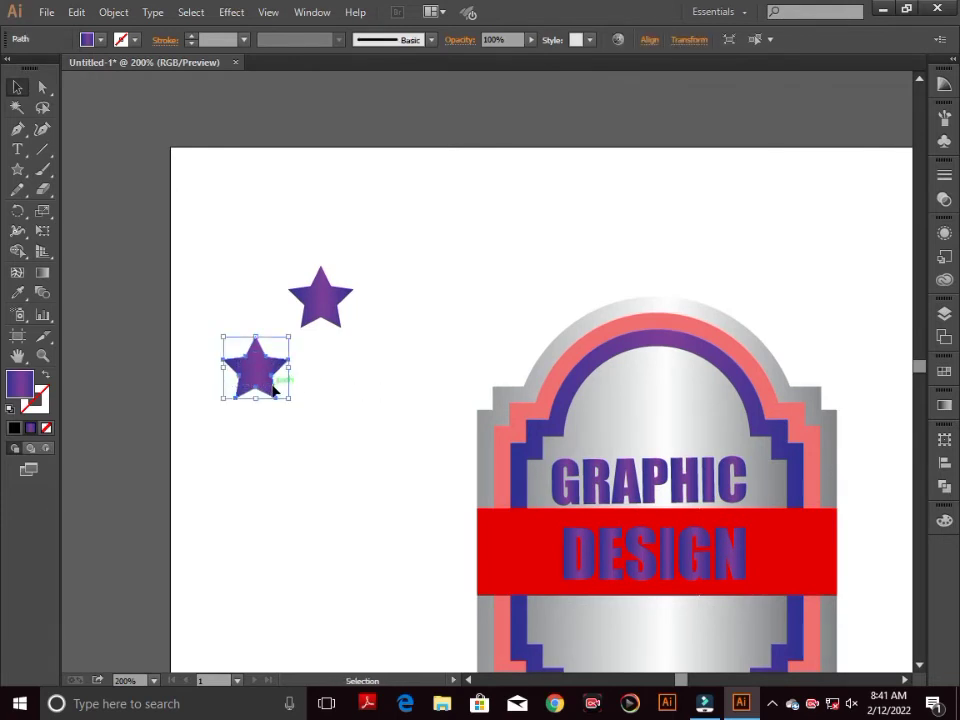
key("ctrl+f")
key("Right")
key("Right")
key("Right")
key("Right")
key("Right")
key("Right")
key("Right")
key("Right")
key("Right")
key("Right")
key("Right")
key("Right")
key("Right")
key("Right")
key("Right")
key("Right")
key("Right")
key("Right")
key("Right")
key("Right")
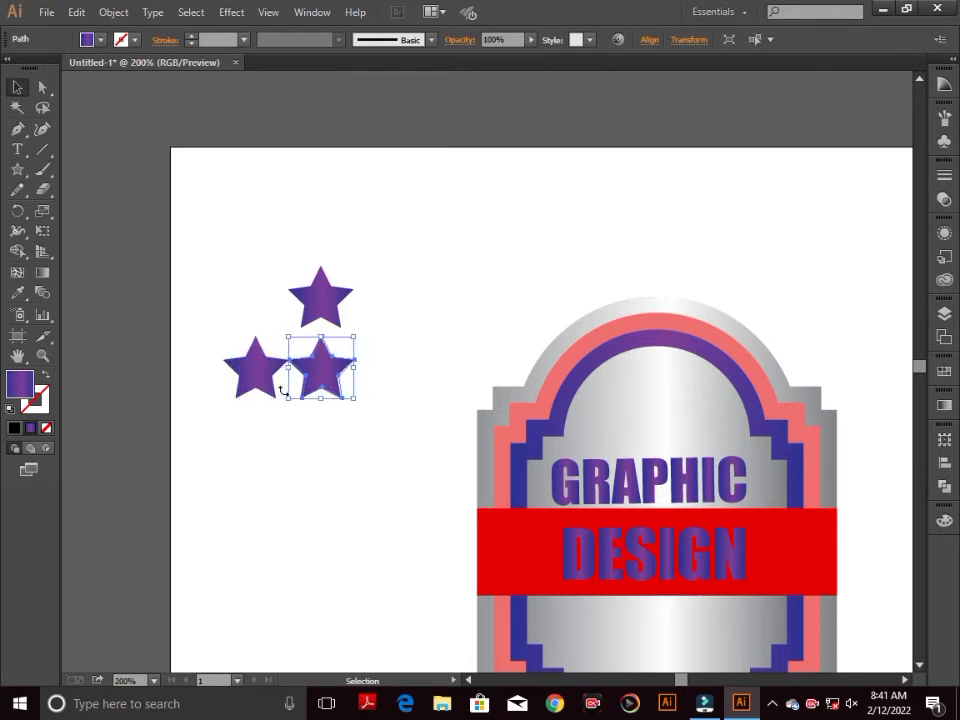
key("Right")
key("Right")
key("Right")
key("Right")
key("Right")
key("Right")
key("Right")
key("Right")
key("Right")
key("Right")
key("Right")
key("Right")
key("Right")
key("Right")
key("Right")
key("Right")
key("Right")
key("Right")
key("Right")
key("Right")
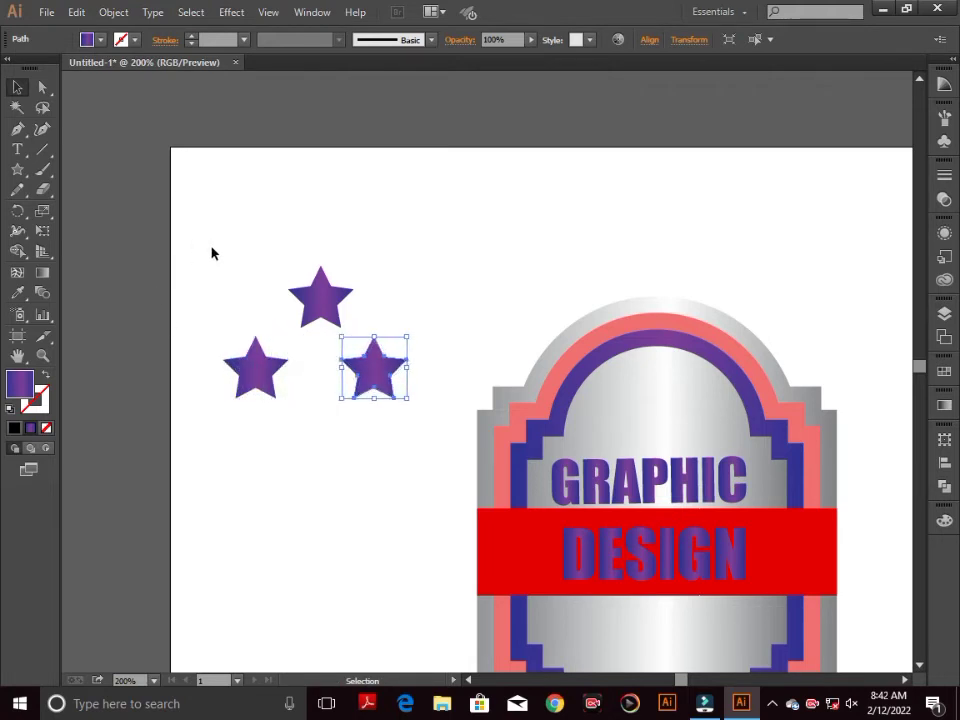
- Try aligning the three stars by their vertical centres and then by their horizontal centres, undoing each attempt
left_click_drag(211, 253, 414, 472)
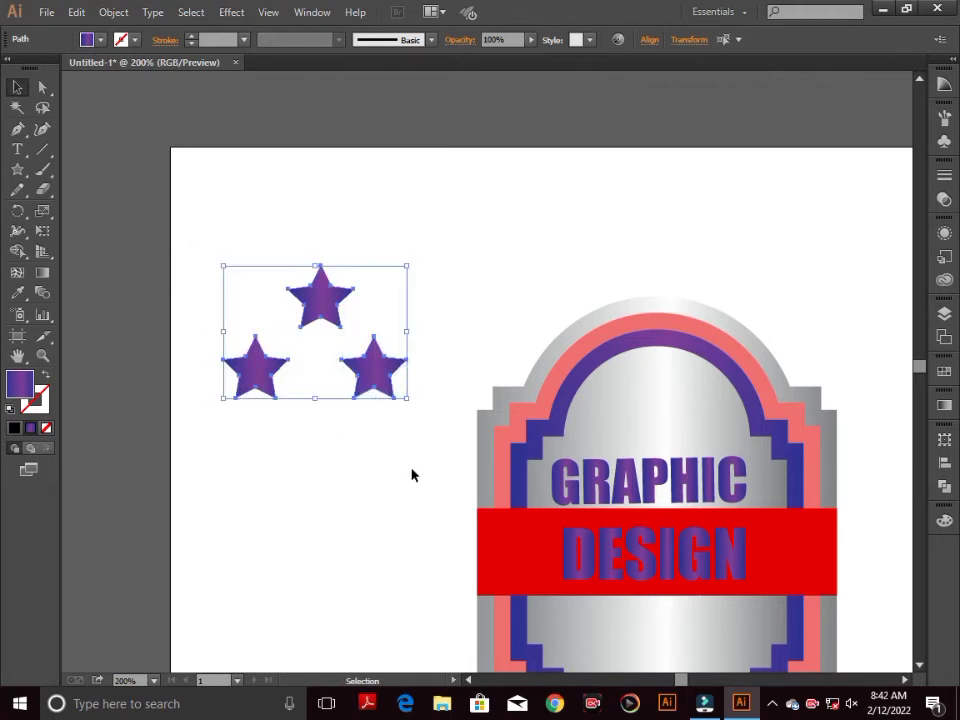
left_click(649, 41)
left_click(612, 83)
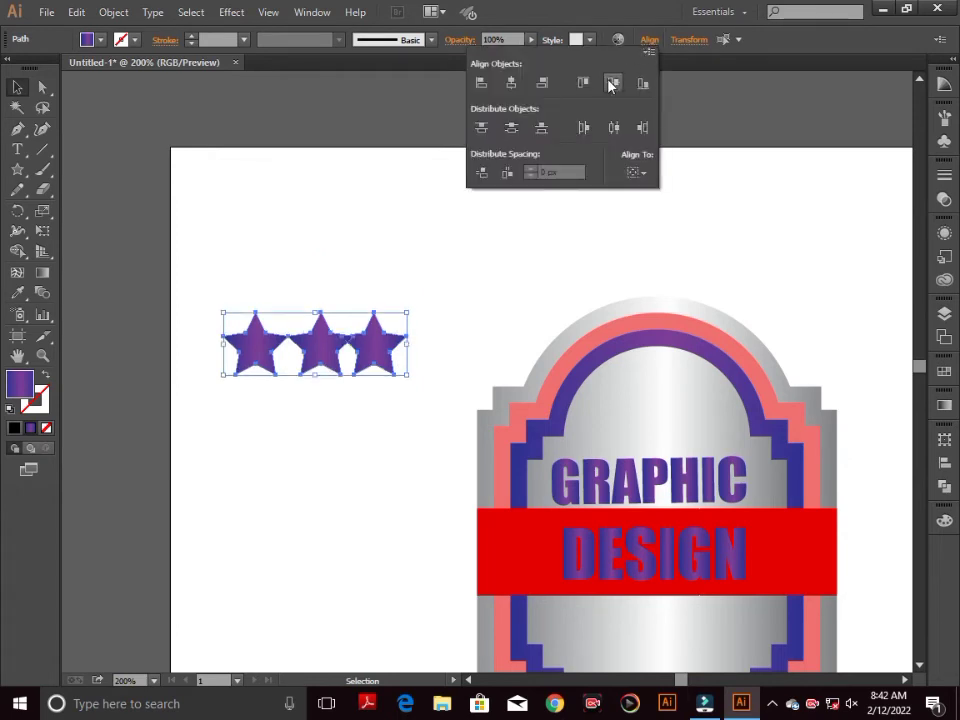
key("ctrl+z")
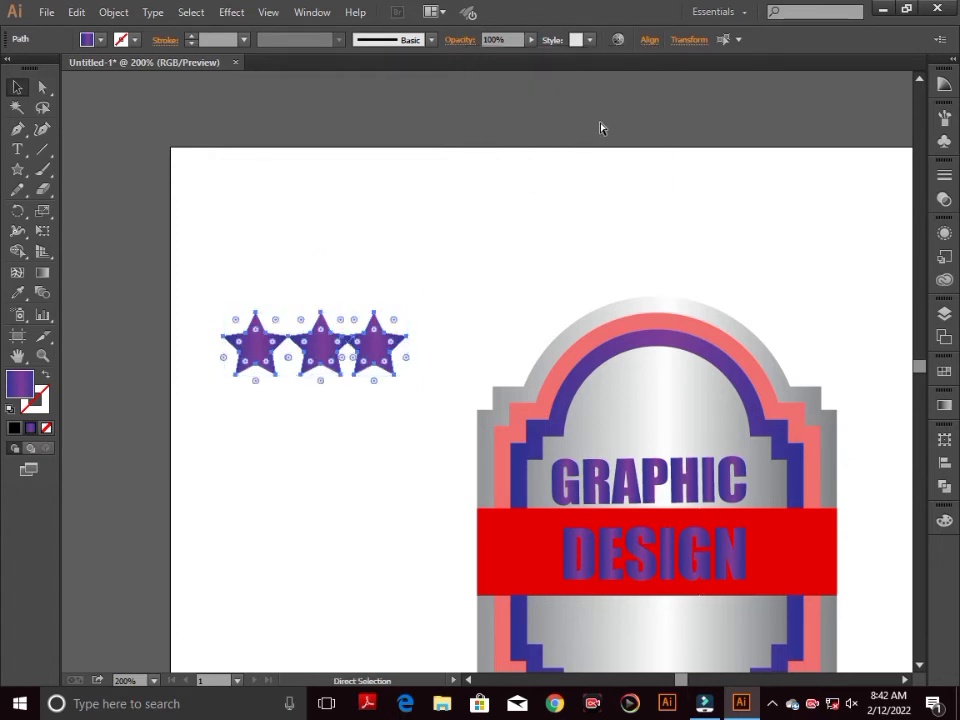
key("ctrl+z")
left_click(649, 41)
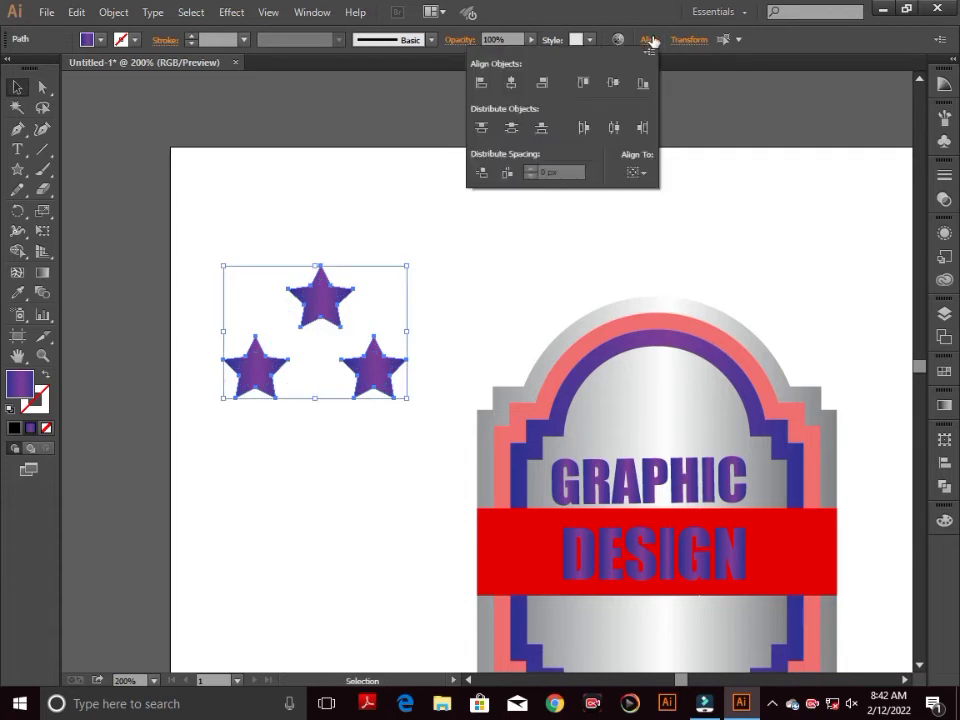
left_click(511, 83)
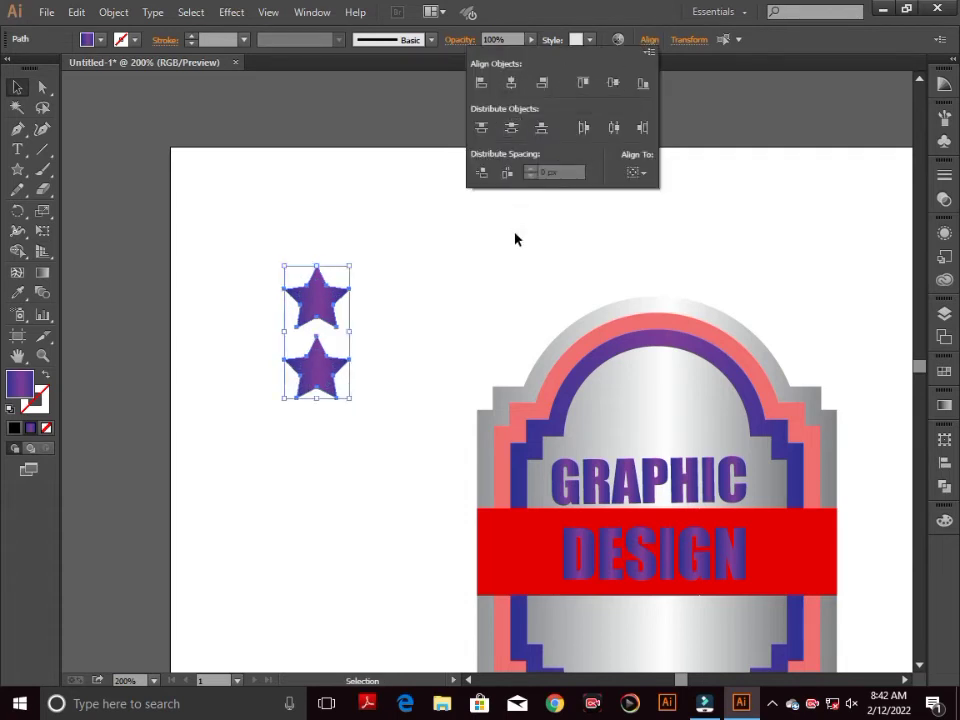
key("ctrl+z")
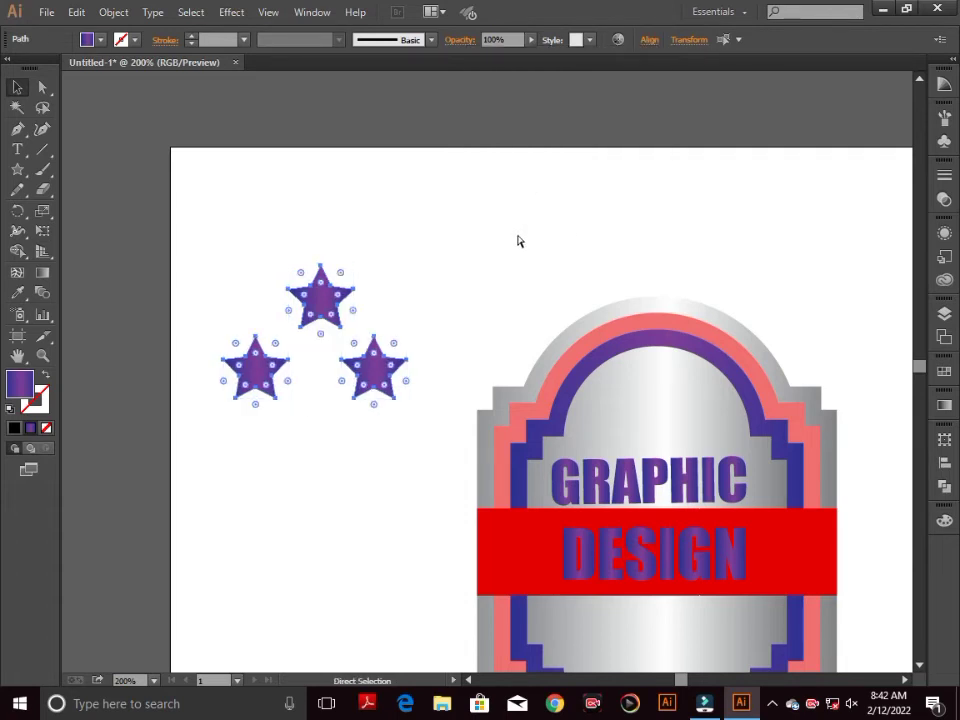
left_click(459, 361)
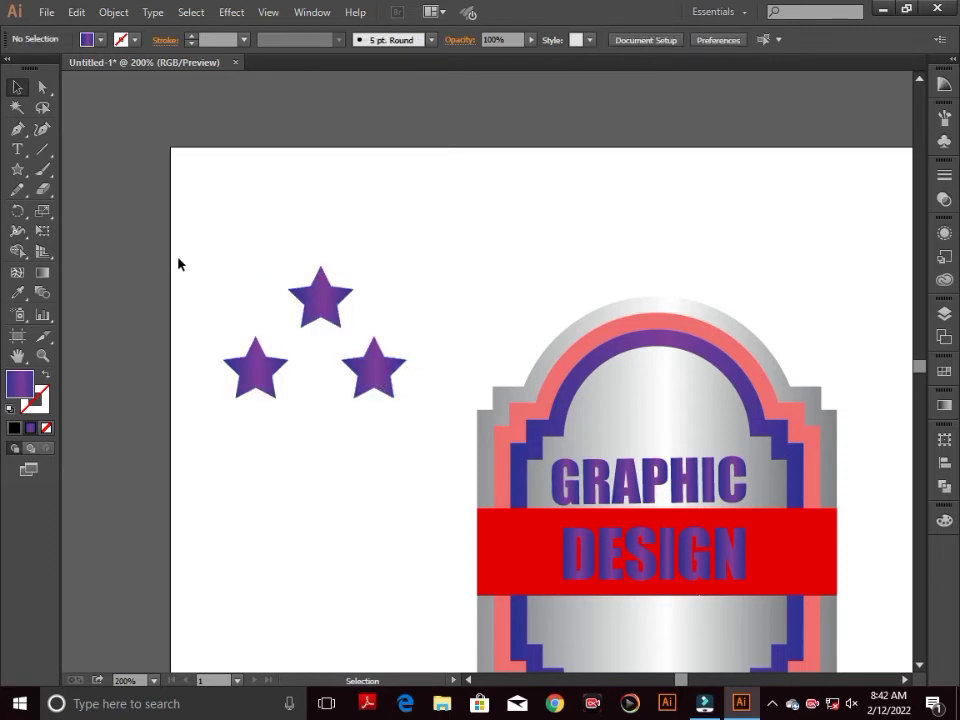
- Scale the three stars down together about their centre to roughly three quarters of their size and group them
left_click_drag(182, 231, 406, 447)
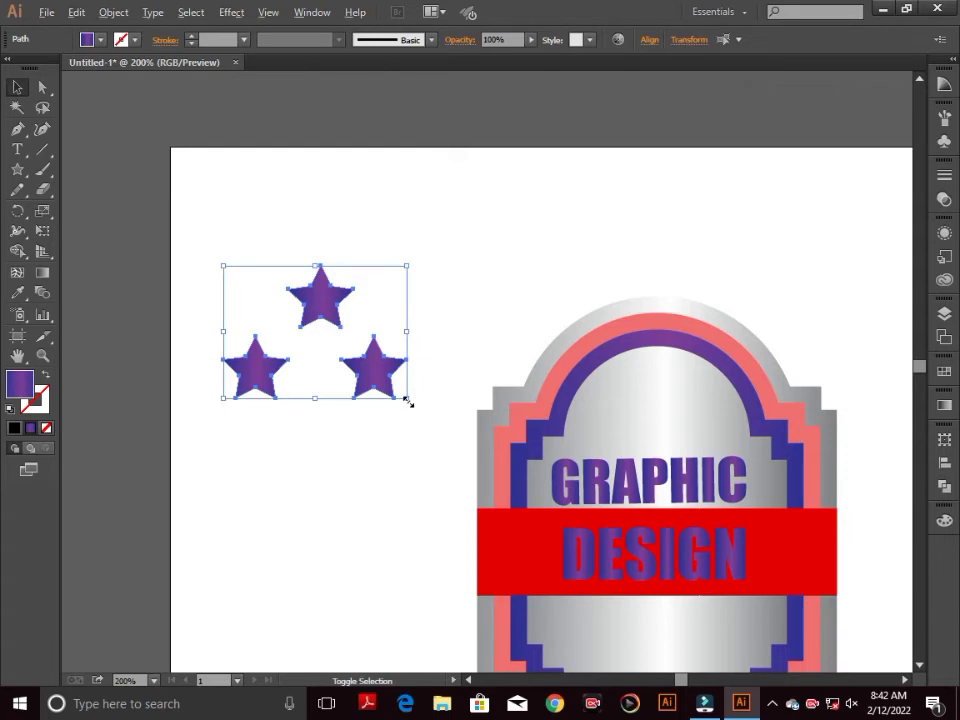
left_click_drag(409, 402, 382, 379)
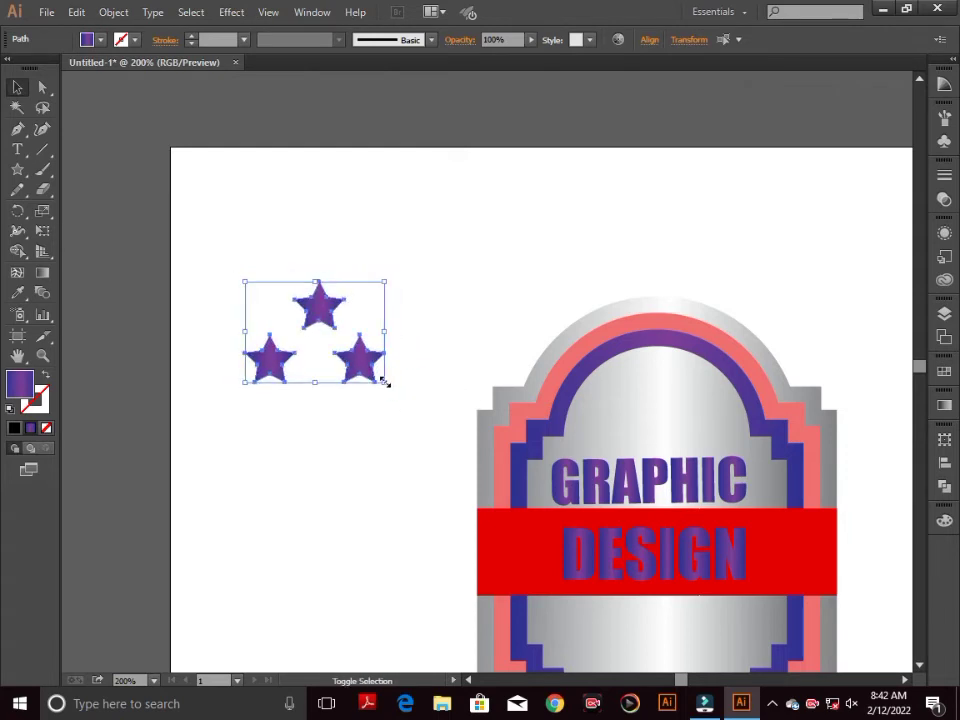
left_click(459, 373)
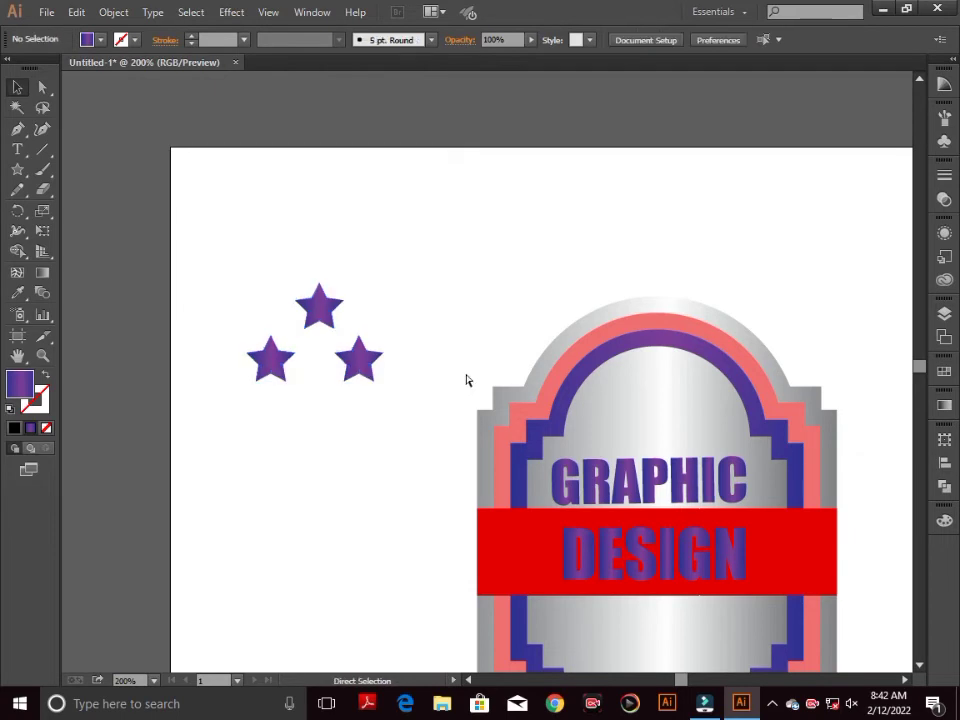
key("ctrl+minus")
key("ctrl+minus")
key("ctrl+minus")
left_click_drag(400, 332, 454, 392)
key("a")
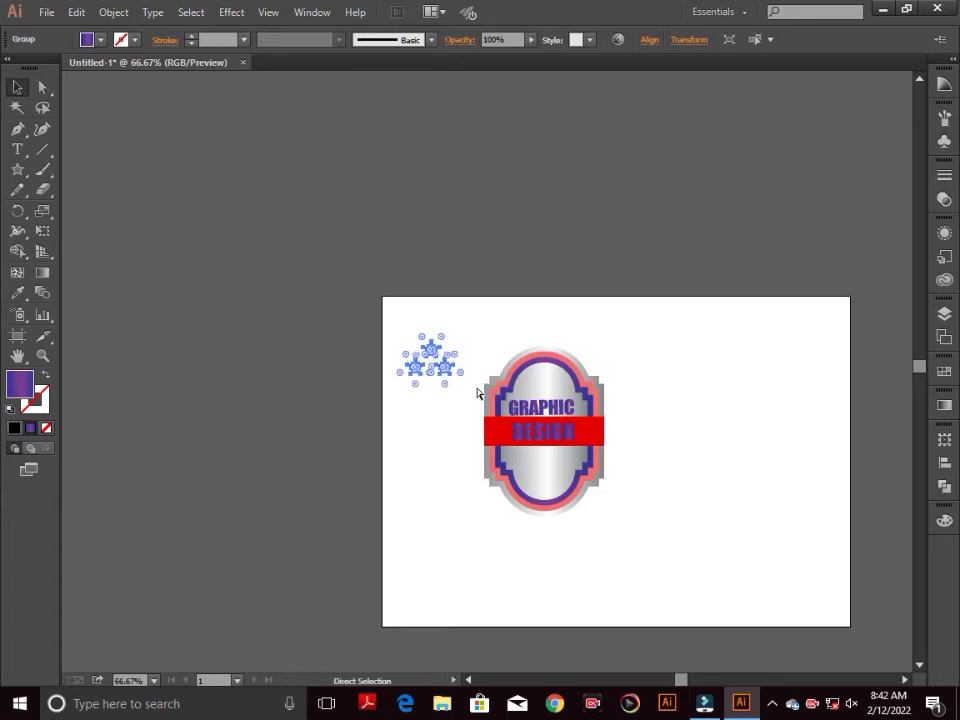
- Move the star group onto the badge's lower silver area, just below the red banner
key("ctrl+equal")
key("ctrl+equal")
left_click_drag(476, 390, 427, 308)
key("v")
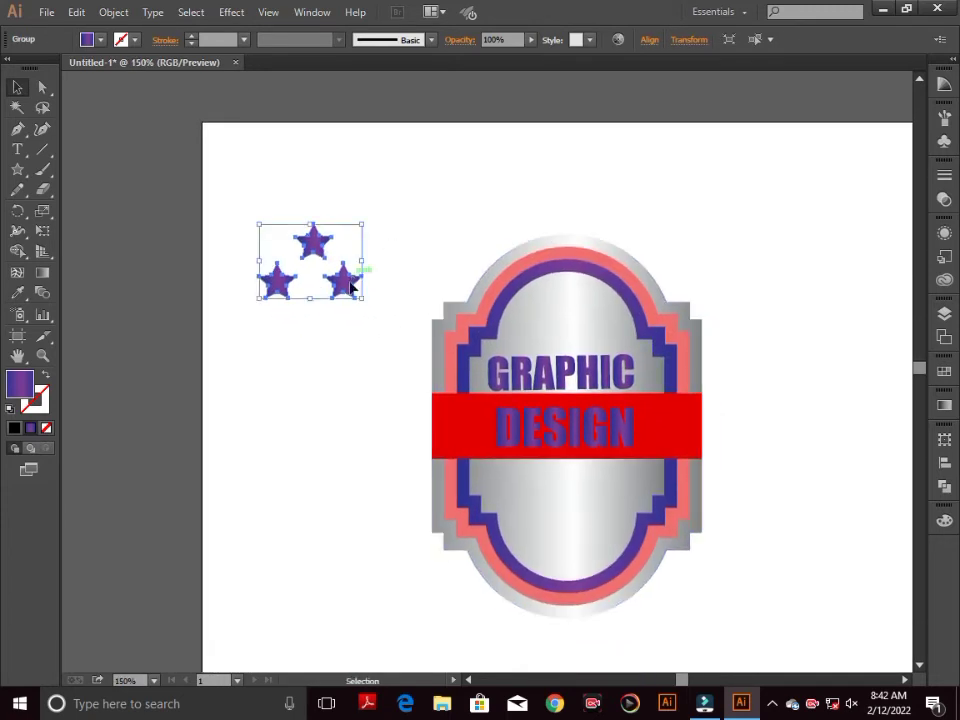
left_click_drag(347, 292, 600, 531)
double_click(598, 533)
left_click(597, 528)
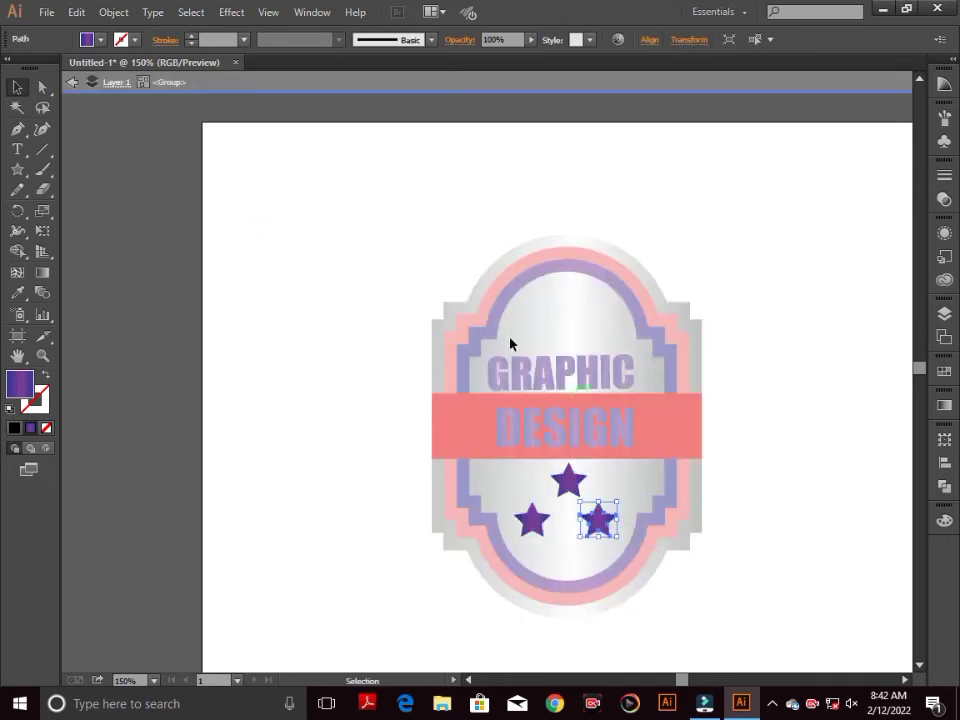
left_click(73, 83)
left_click(73, 84)
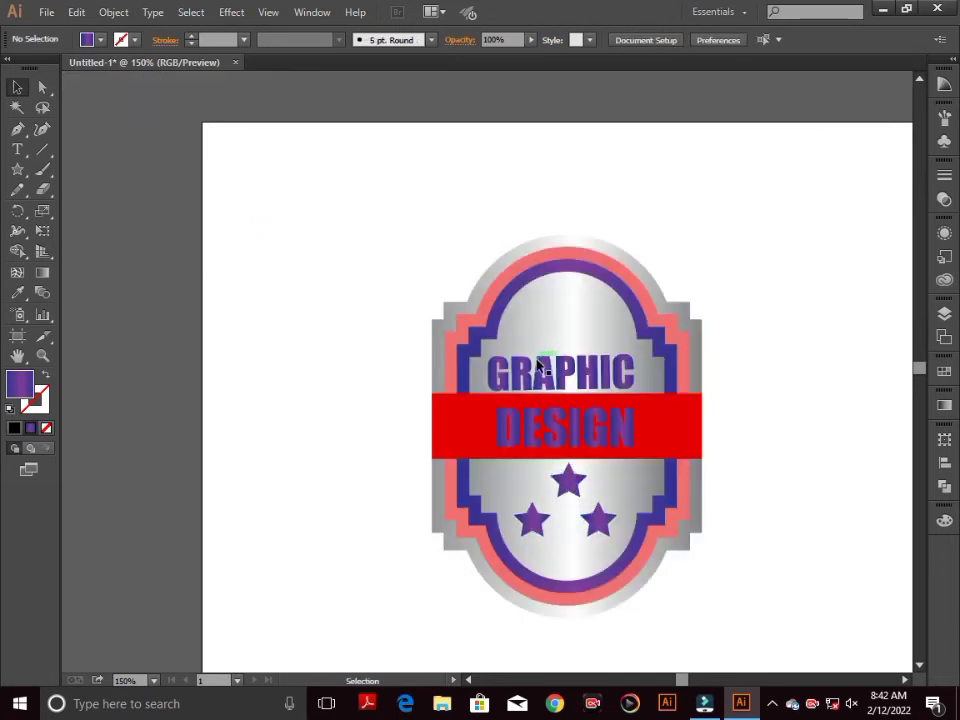
- Enlarge the star group by about 7% from its centre and nudge it slightly down from the red banner
key("ctrl+plus")
left_click_drag(548, 355, 503, 293)
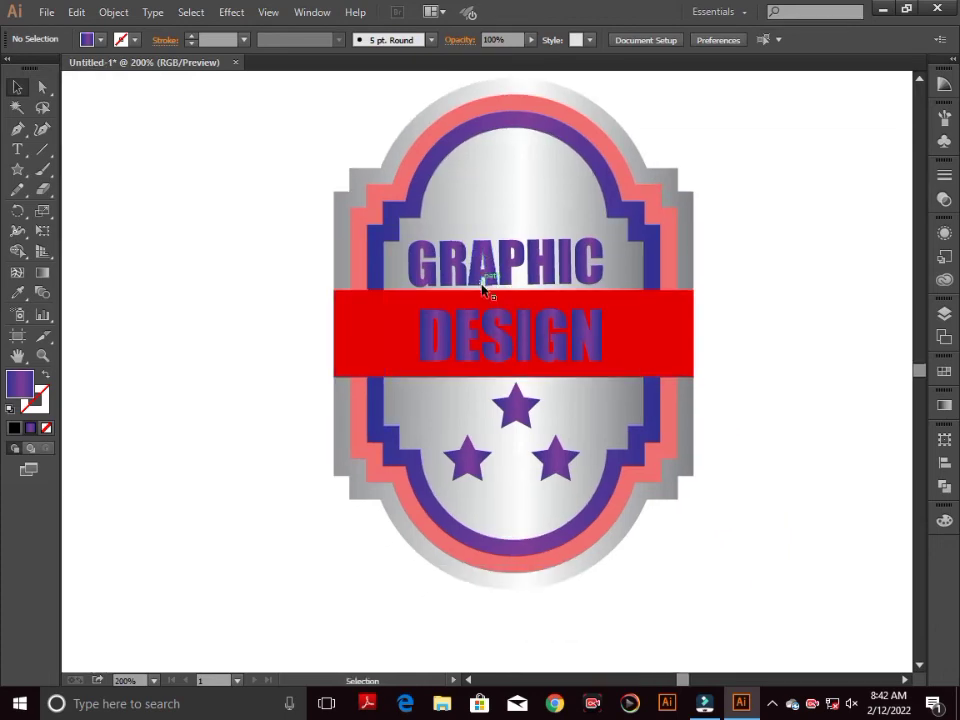
key("ctrl+plus")
key("ctrl+plus")
key("ctrl+plus")
left_click_drag(553, 376, 477, 293)
left_click(445, 265)
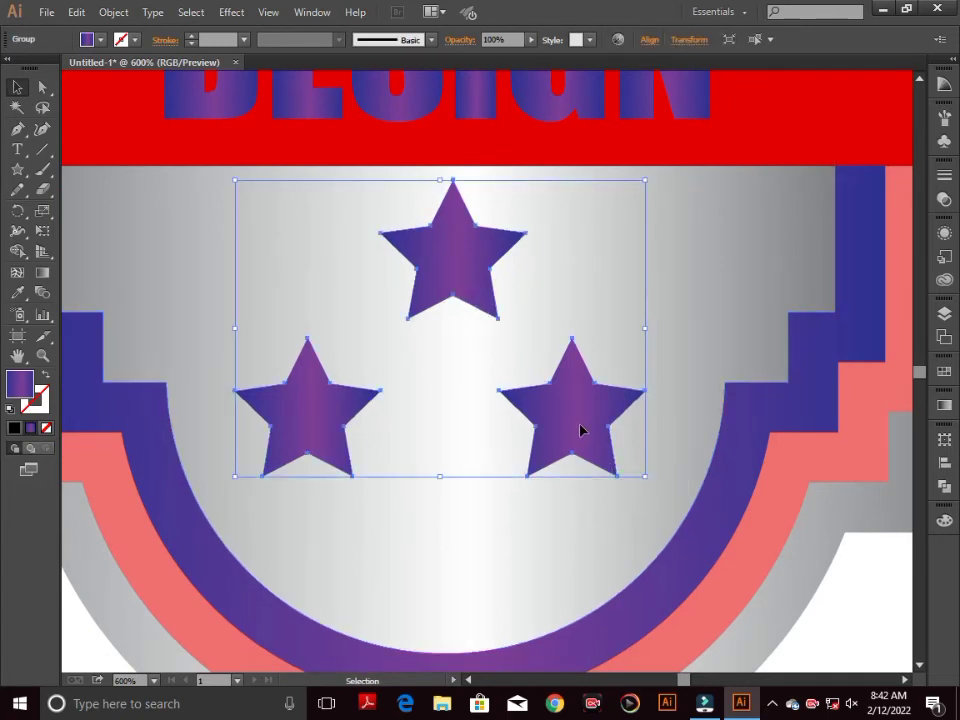
left_click_drag(645, 479, 659, 496)
key("Down")
key("Down")
key("Down")
key("Down")
key("Down")
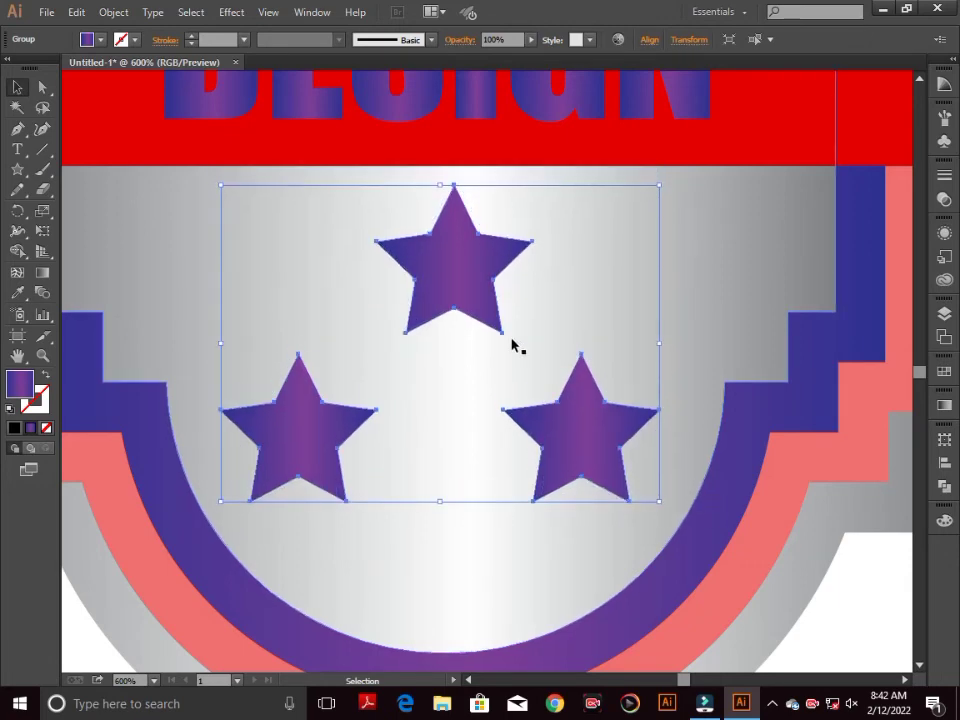
key("ctrl+minus")
key("ctrl+minus")
key("ctrl+minus")
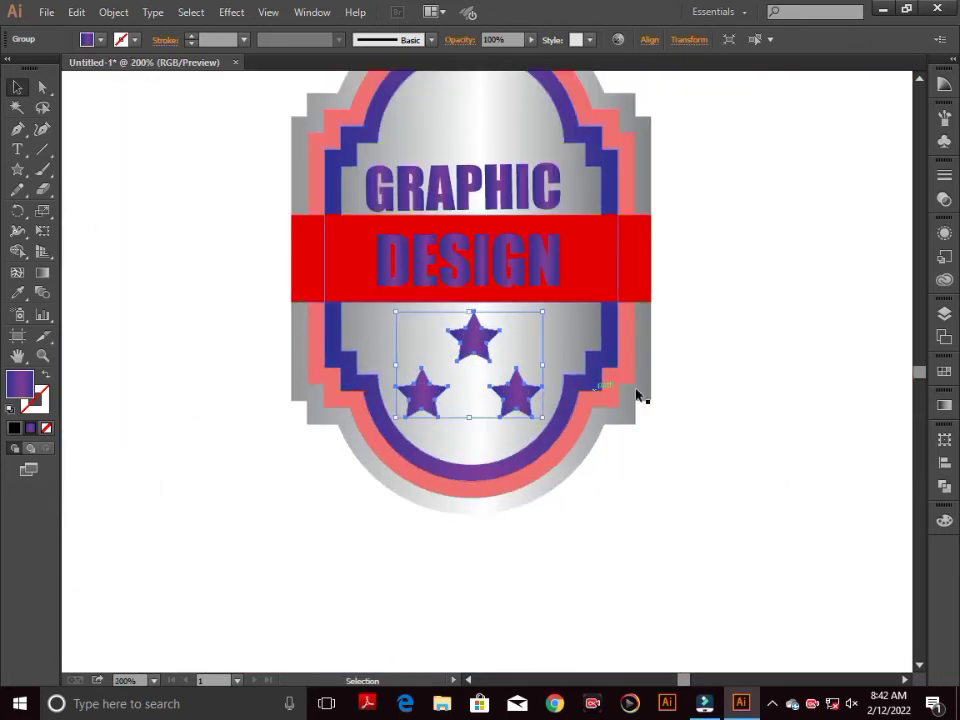
left_click(705, 407)
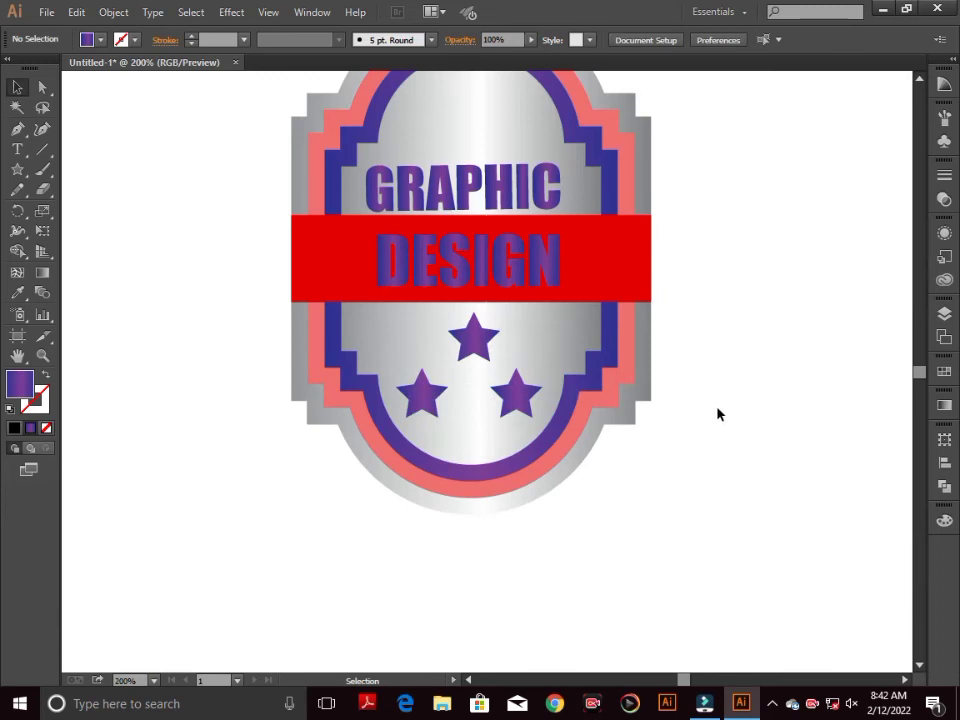
- Open the s-logo-. GIF file from the project folder on Local Disk (D:)
key("ctrl+minus")
left_click_drag(649, 334, 662, 391)
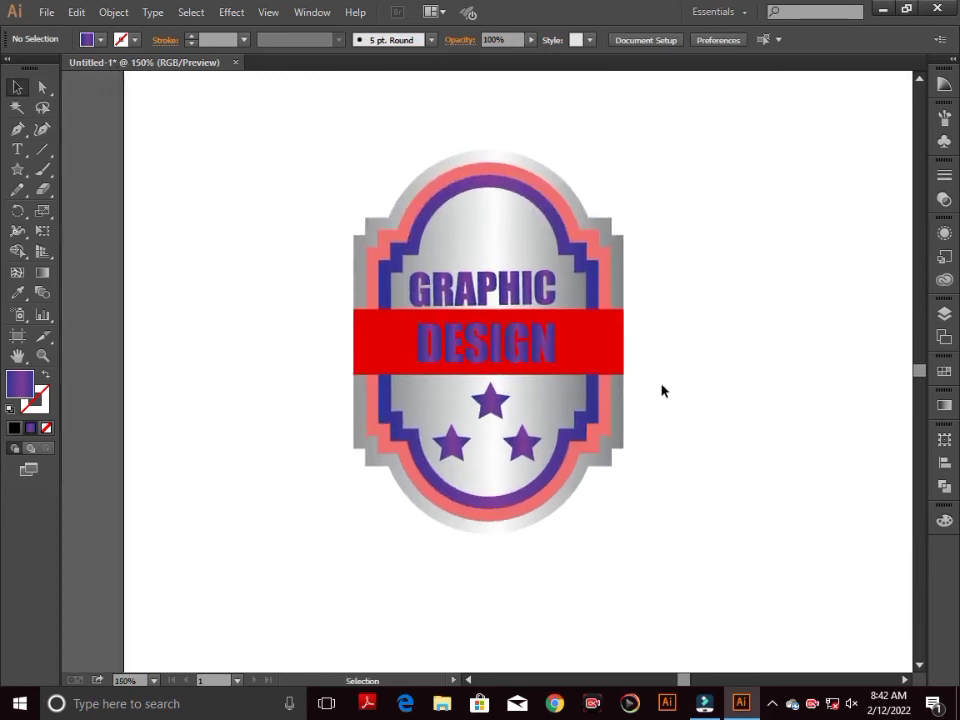
key("ctrl+plus")
key("ctrl+plus")
left_click_drag(609, 364, 616, 421)
scroll(488, 185, "up", 2)
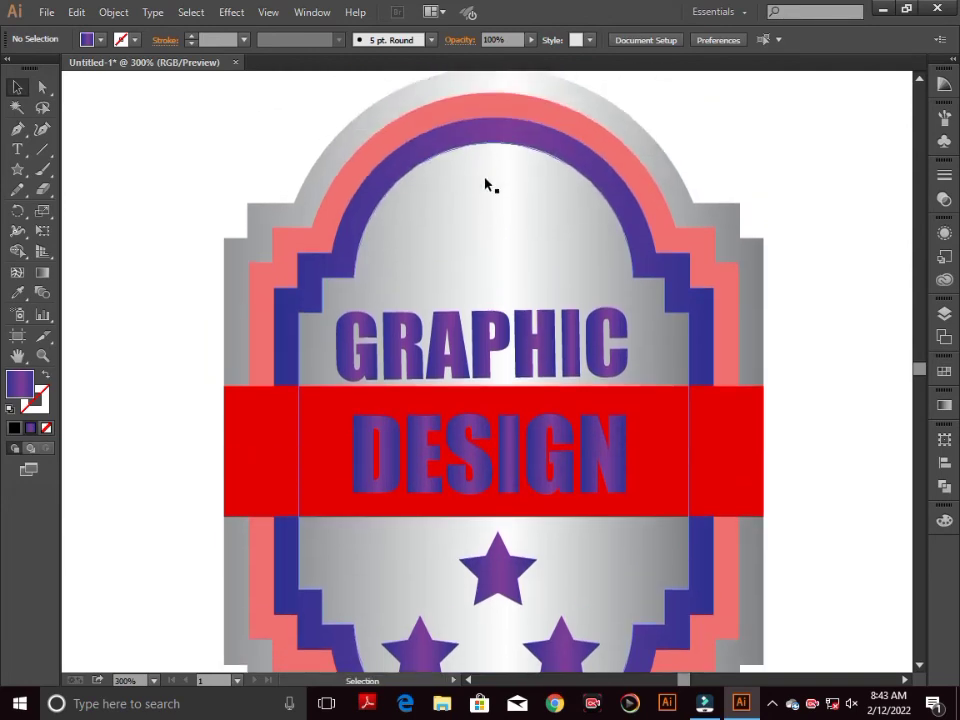
left_click(46, 12)
left_click(77, 69)
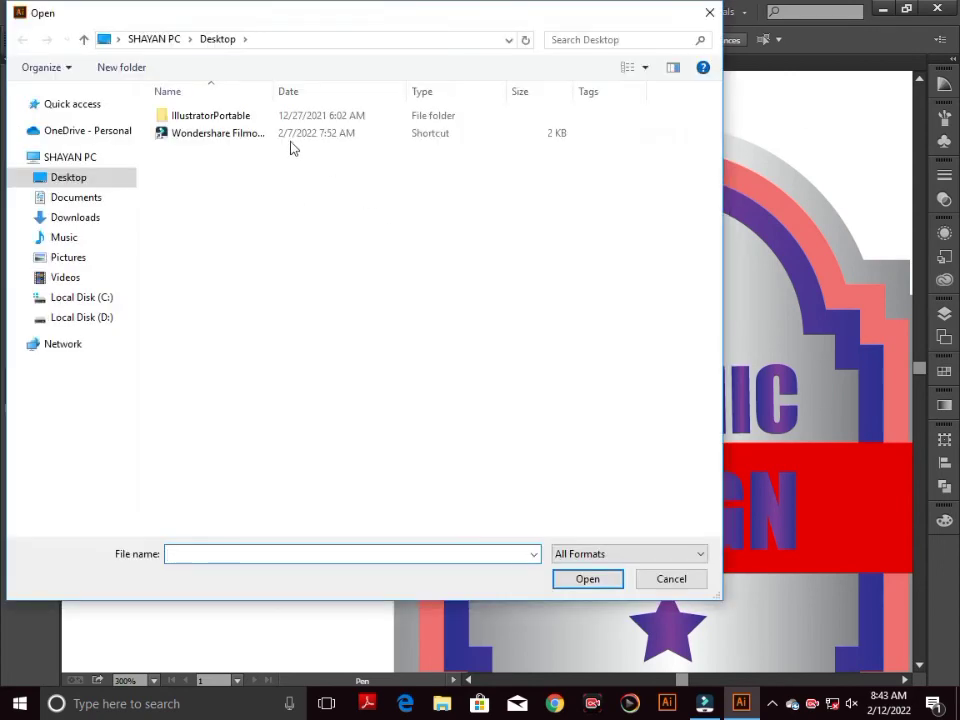
left_click(79, 159)
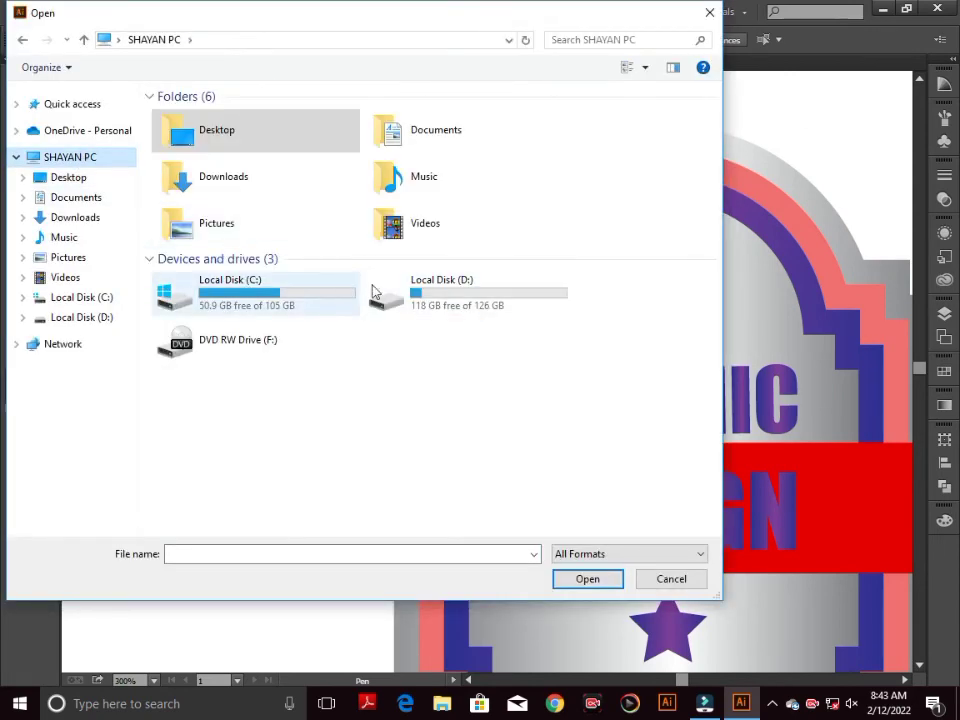
double_click(426, 409)
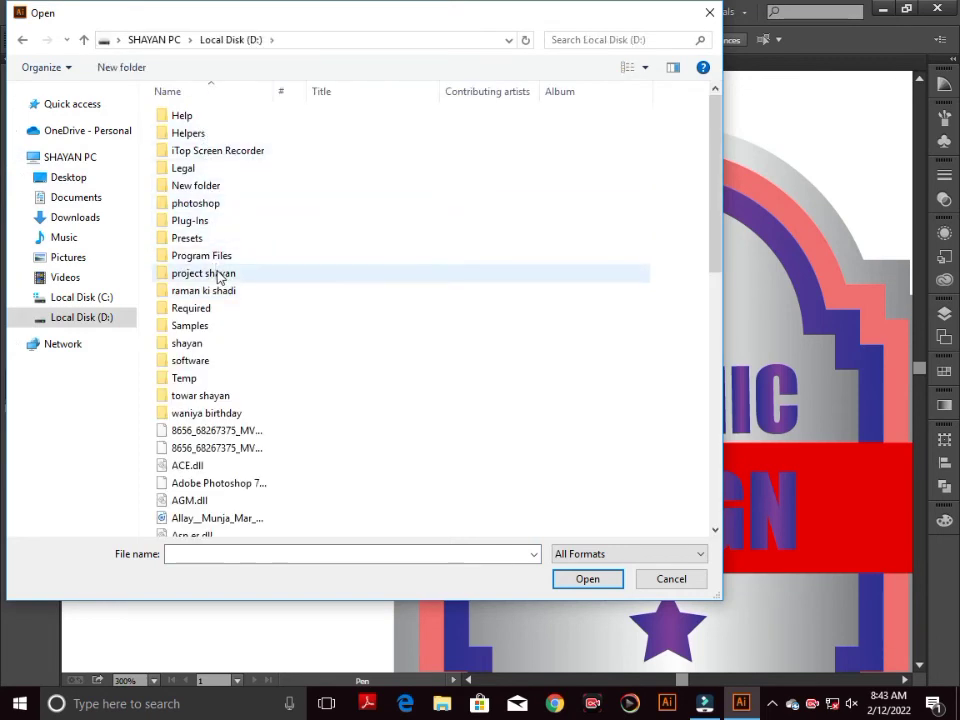
double_click(217, 276)
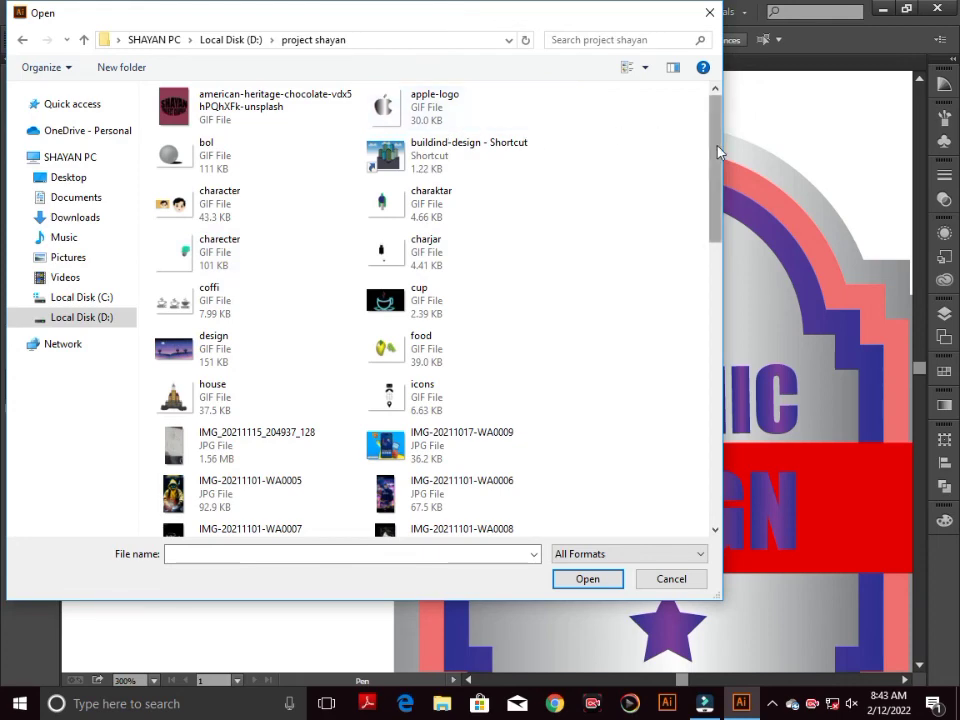
left_click_drag(718, 150, 684, 437)
left_click(436, 323)
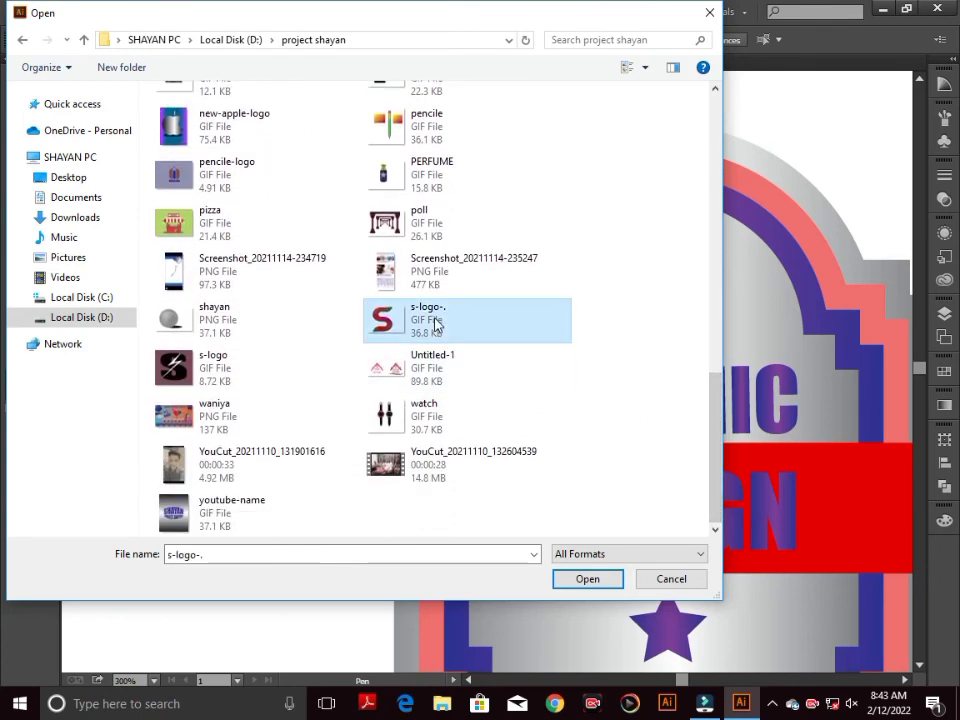
left_click(588, 580)
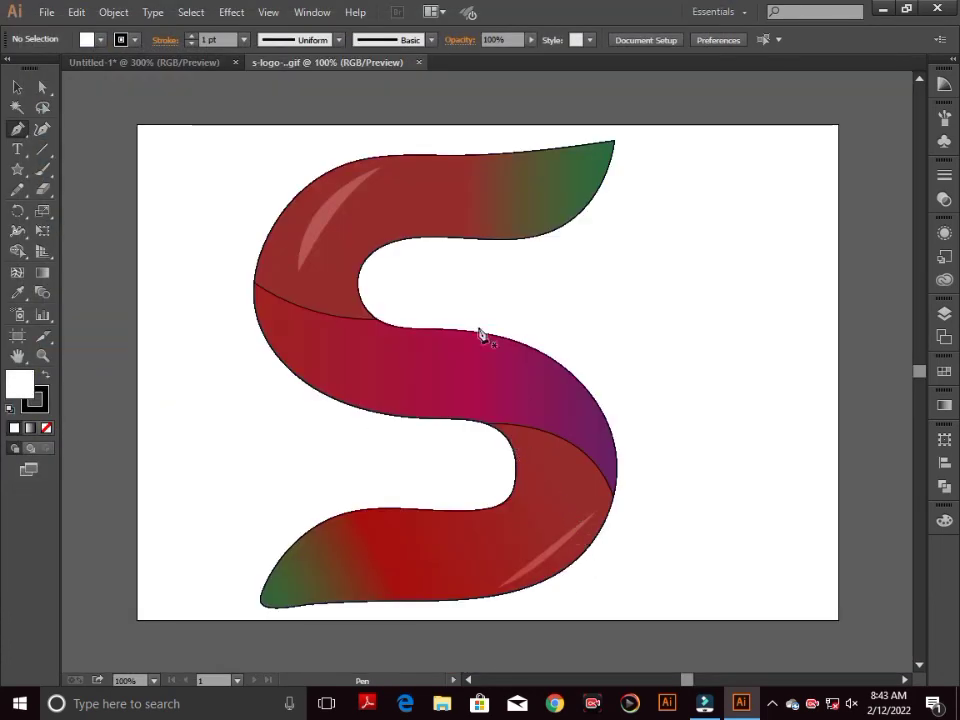
- Scale the S logo image down to about 31% of its size and paste it into the badge document
left_click(17, 88)
left_click(316, 264)
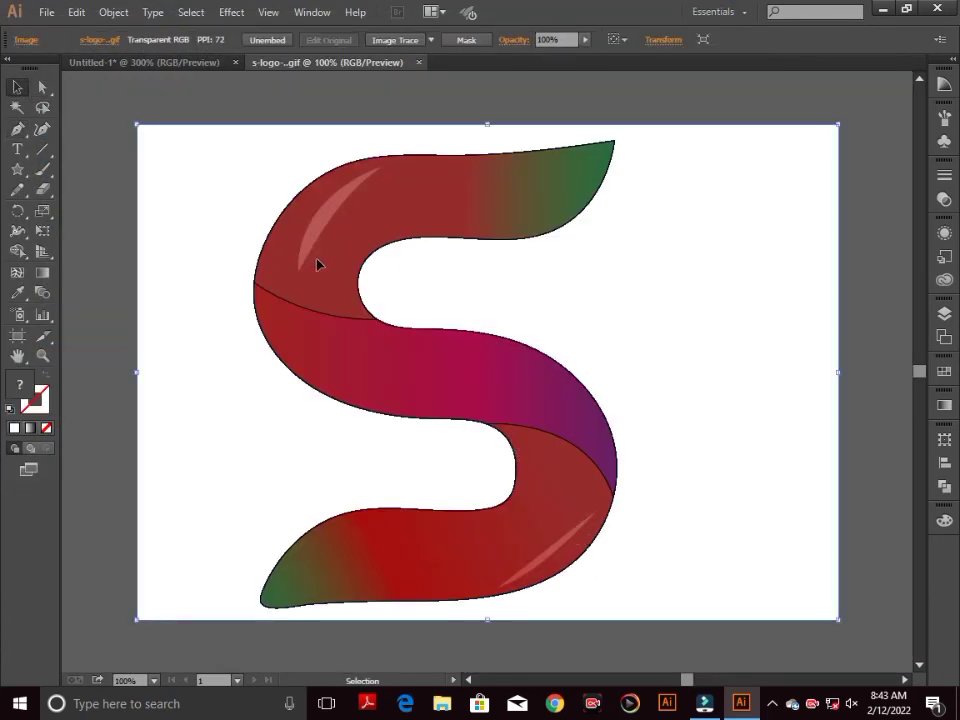
key("ctrl+minus")
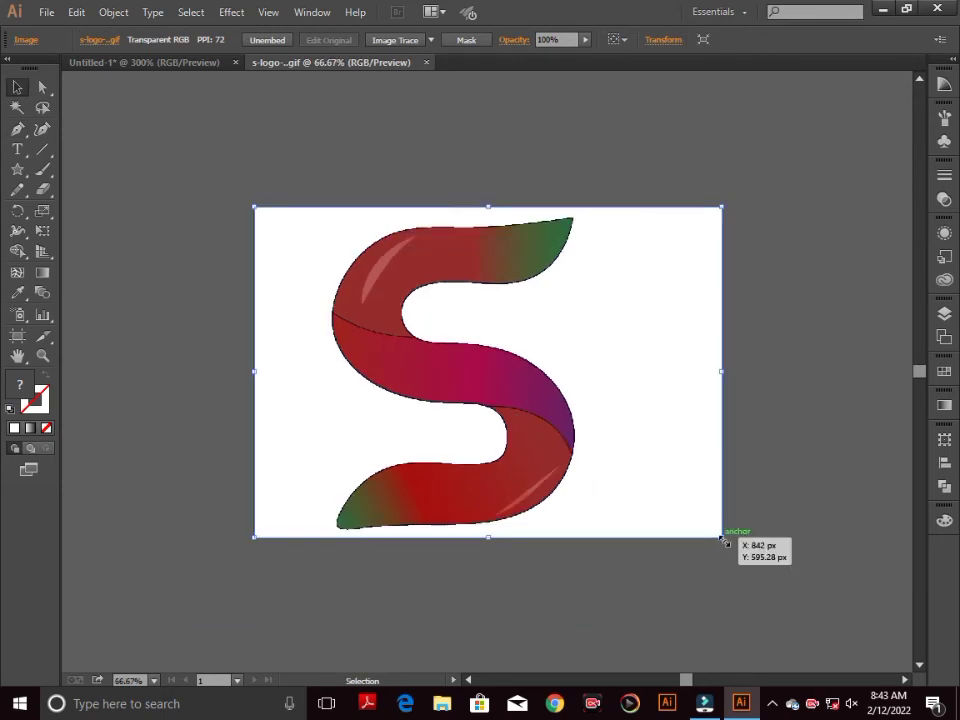
left_click_drag(721, 537, 560, 438)
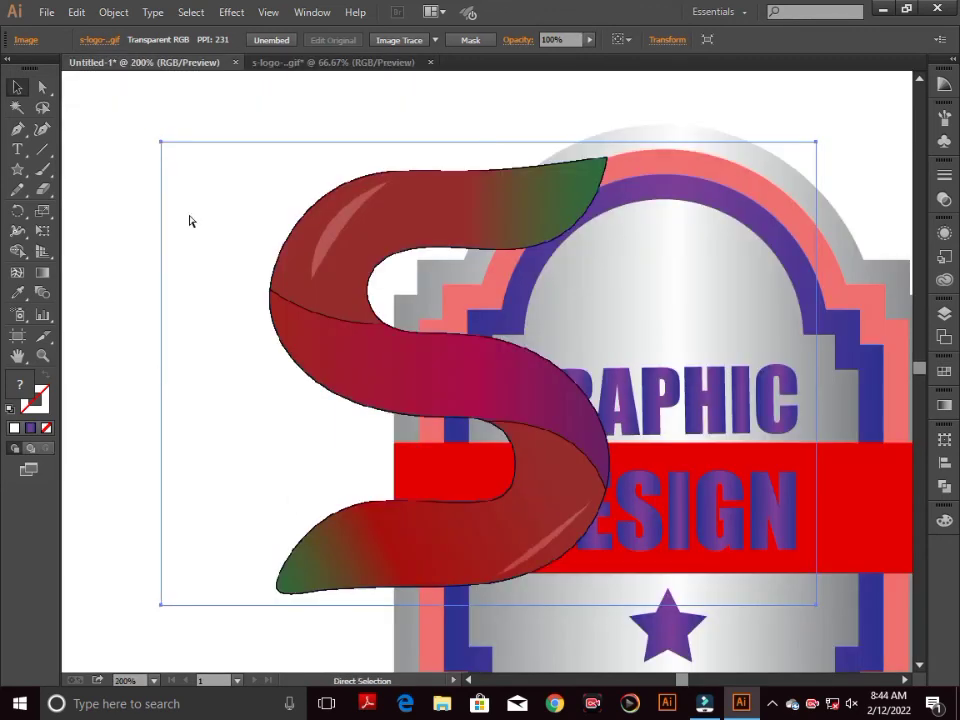
- Shrink the pasted S logo to about 43% of its size and move it onto the upper part of the badge
key("ctrl+minus")
key("v")
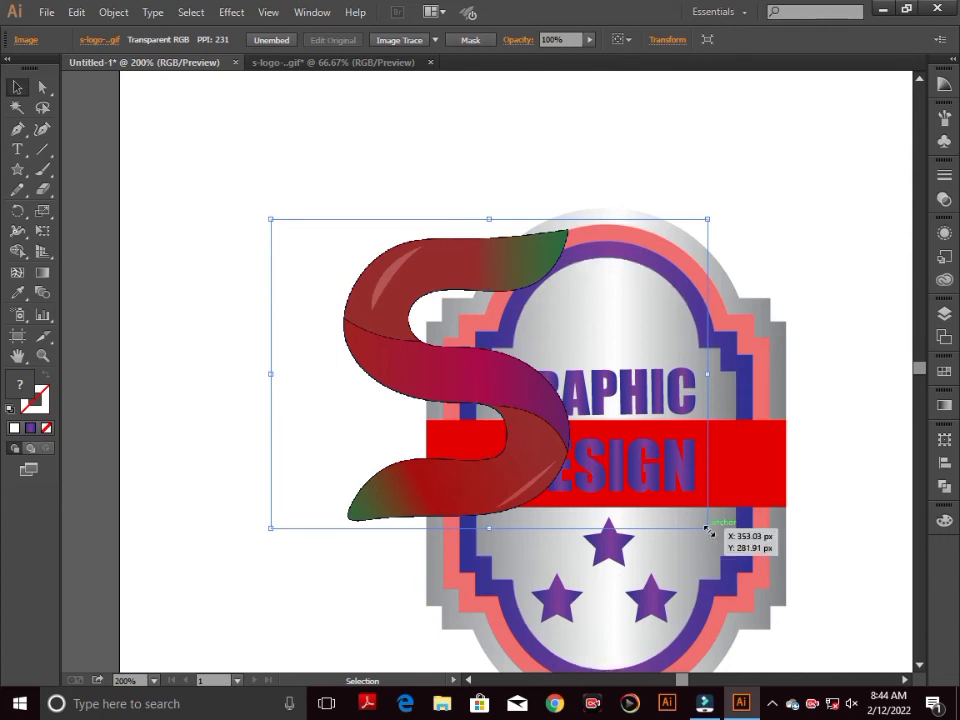
left_click_drag(708, 531, 580, 437)
left_click_drag(493, 379, 623, 354)
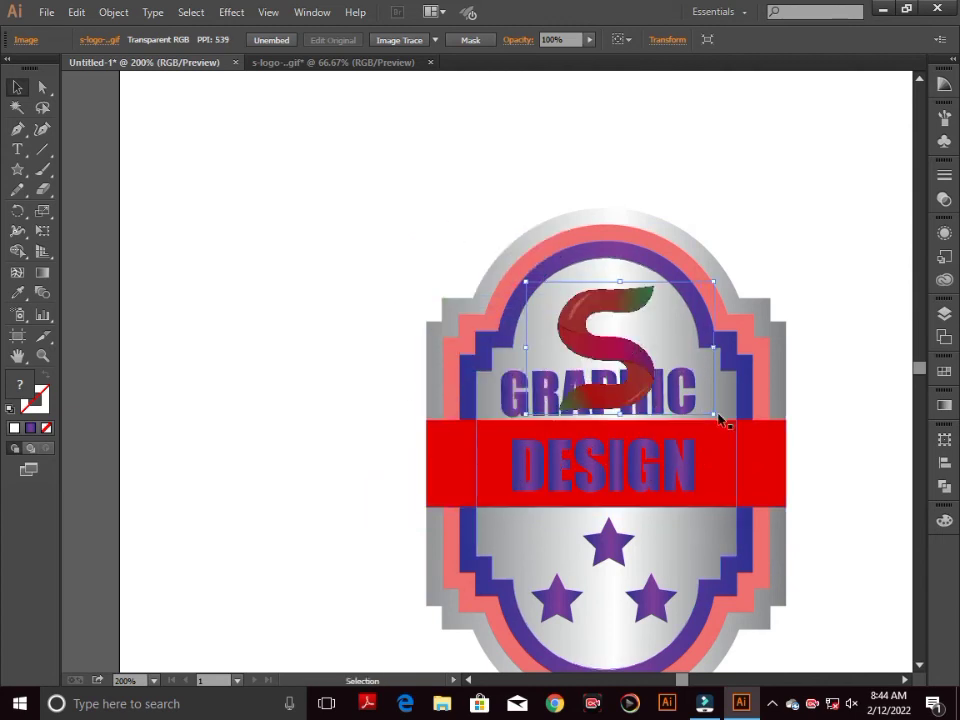
- Reduce the S logo to about three quarters of its size and centre it in the silver arch above GRAPHIC
left_click_drag(714, 411, 694, 393)
left_click_drag(634, 334, 598, 313)
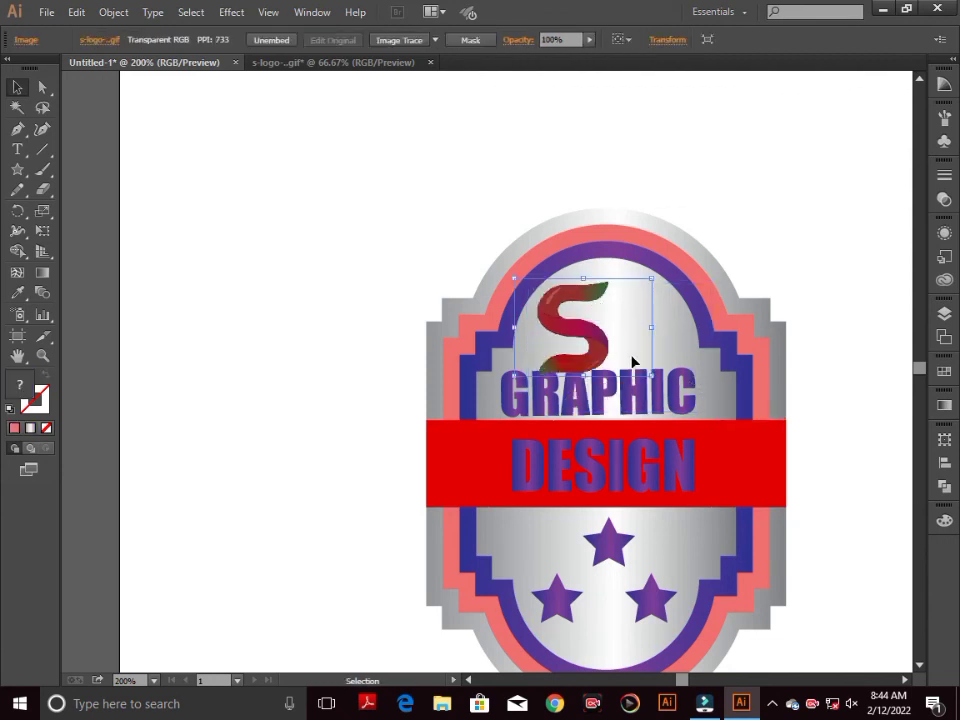
left_click_drag(632, 362, 671, 355)
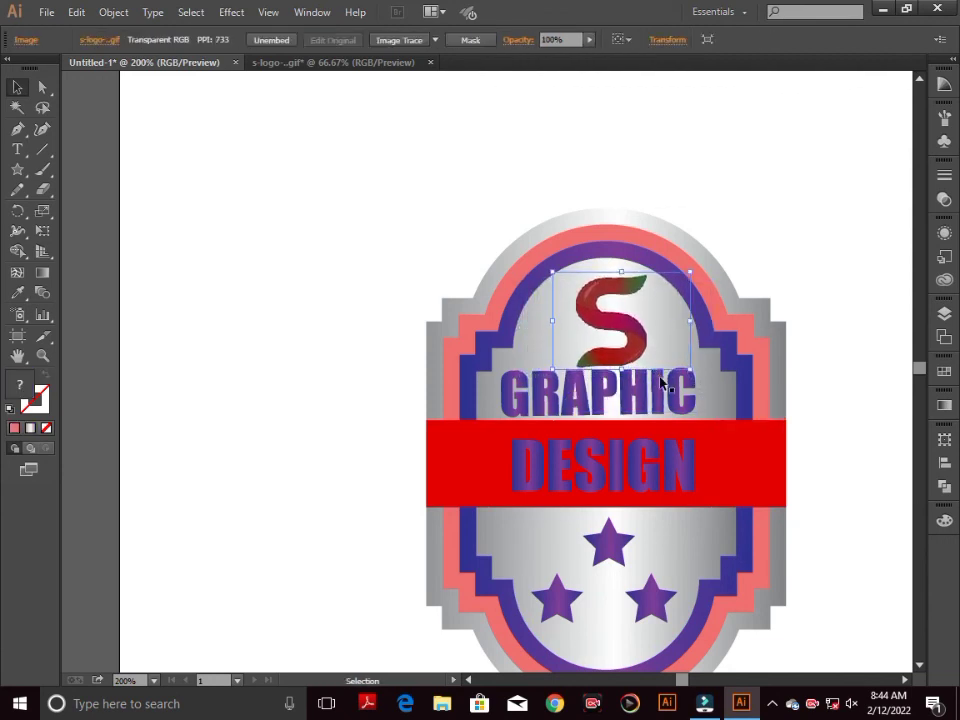
key("Left")
key("Left")
key("Left")
key("Up")
key("Up")
key("Up")
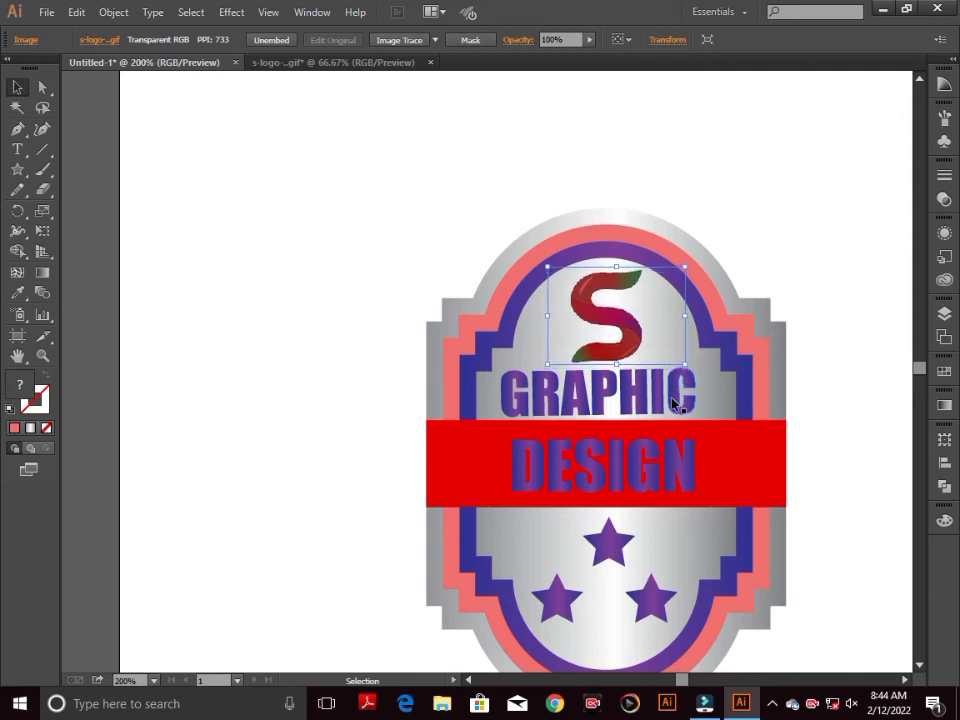
- Nudge the S logo slightly left inside the silver arch and deselect it
key("Left")
key("Left")
key("Left")
left_click(758, 183)
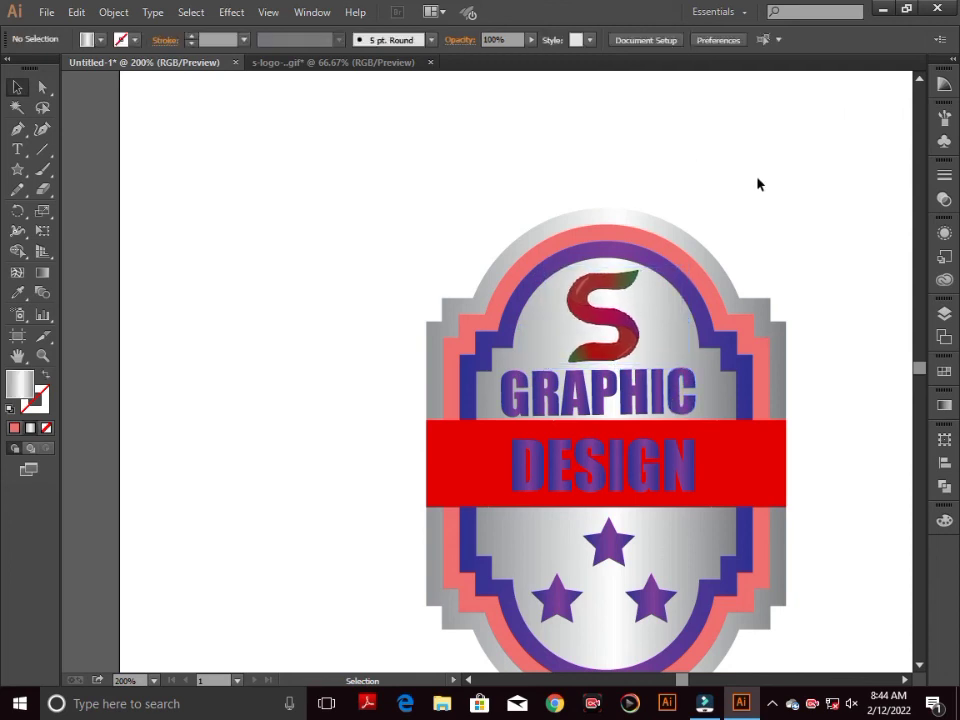
key("ctrl+plus")
key("ctrl+plus")
key("ctrl+minus")
key("ctrl+minus")
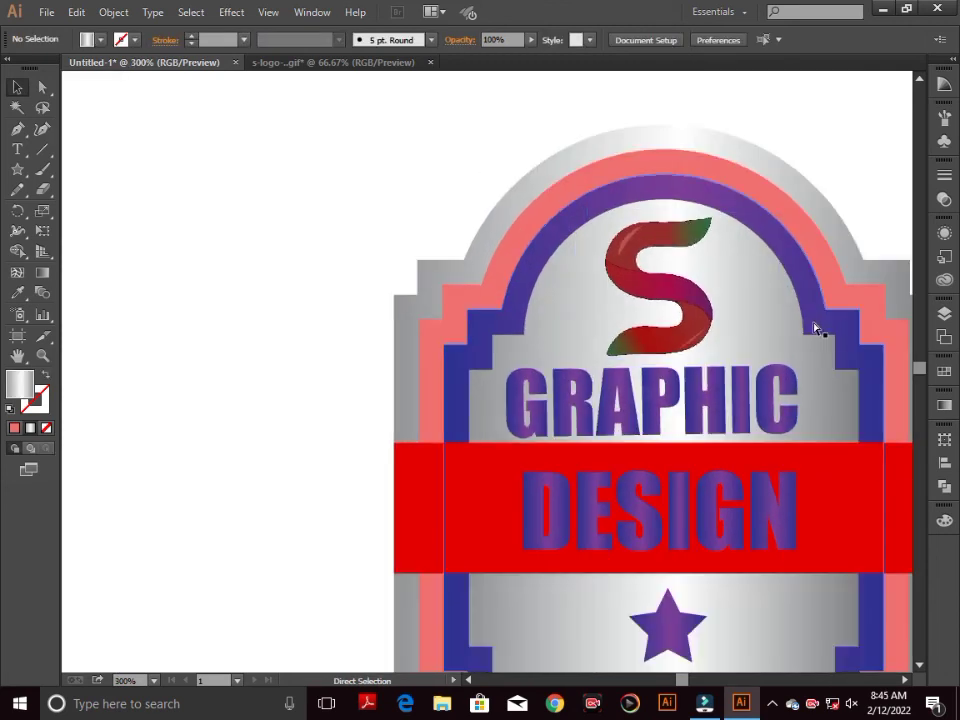
key("ctrl+minus")
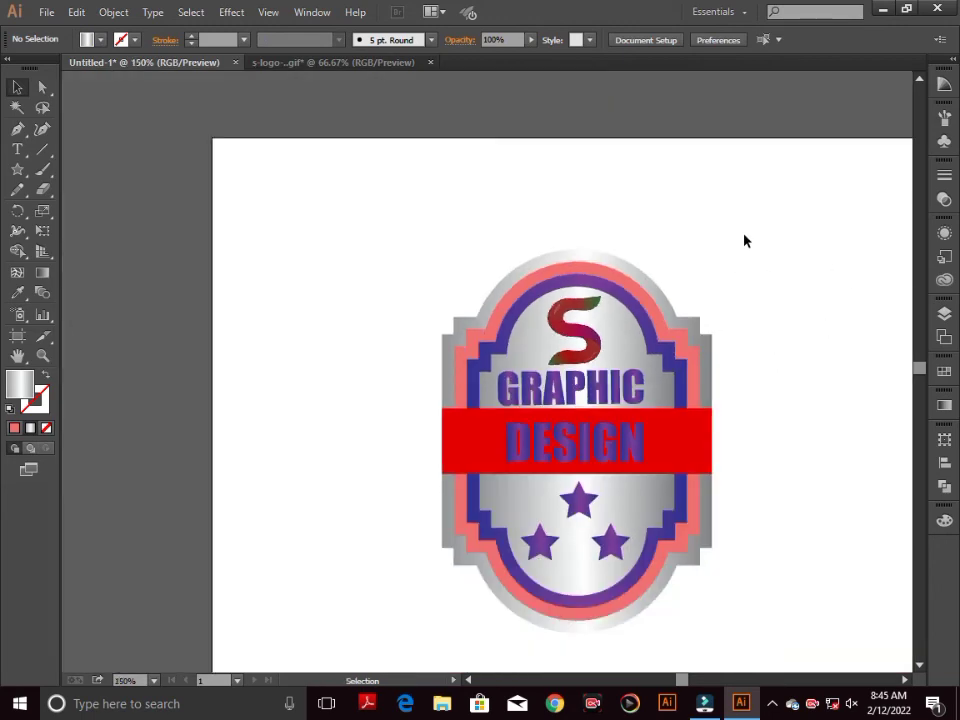
- Nudge the S logo up slightly to widen its gap above the GRAPHIC lettering
left_click_drag(784, 348, 708, 269)
key("ctrl+z")
key("ctrl+plus")
key("ctrl+plus")
key("ctrl+plus")
key("ctrl+plus")
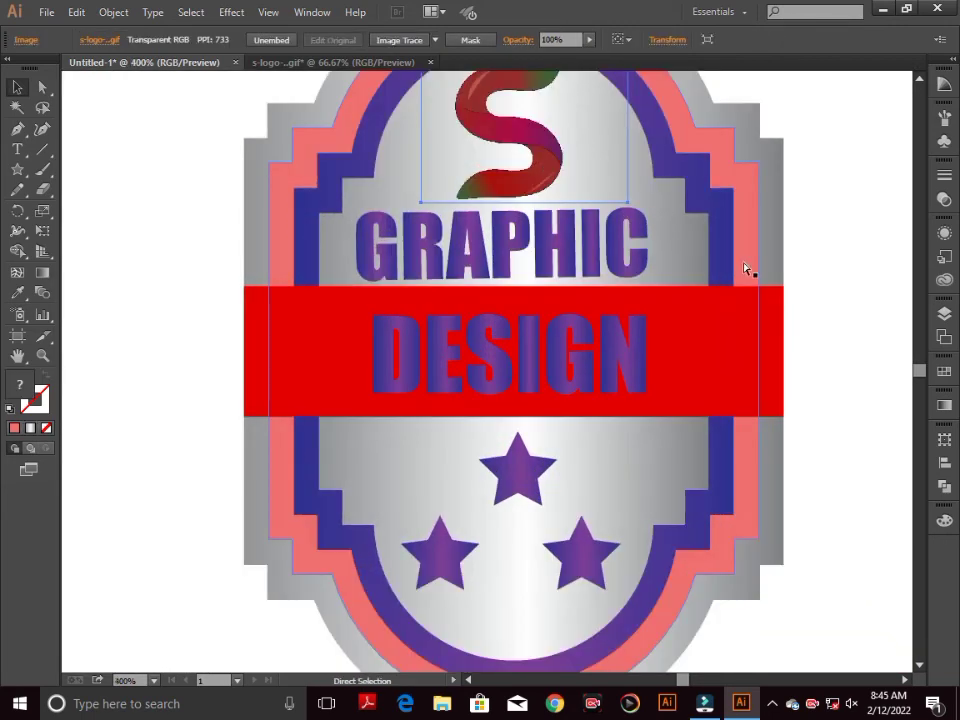
scroll(700, 480, "up", 6)
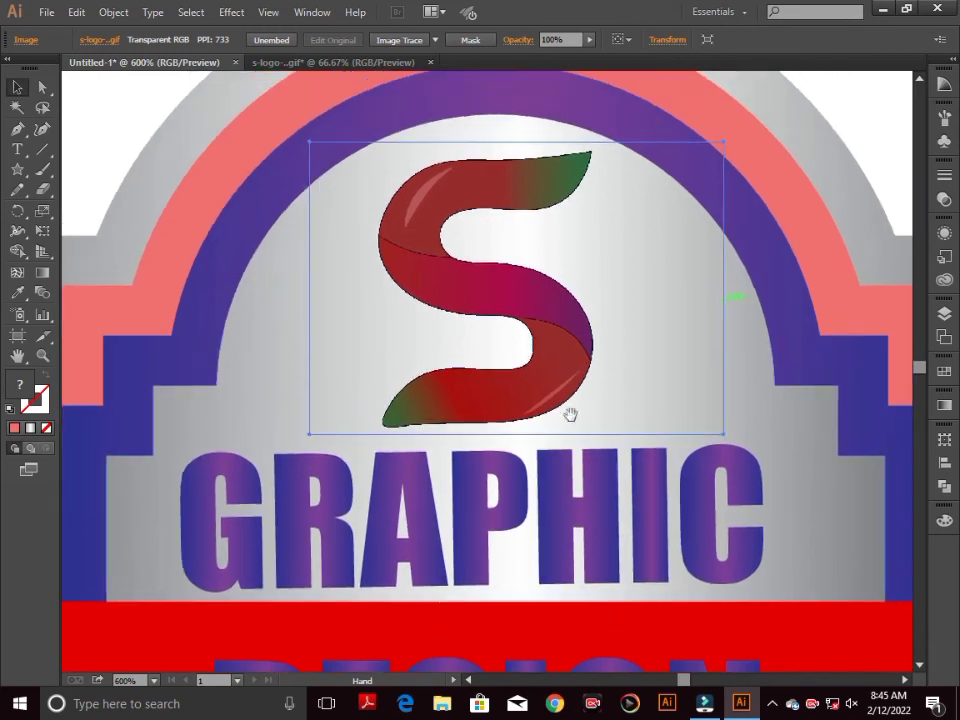
key("Up")
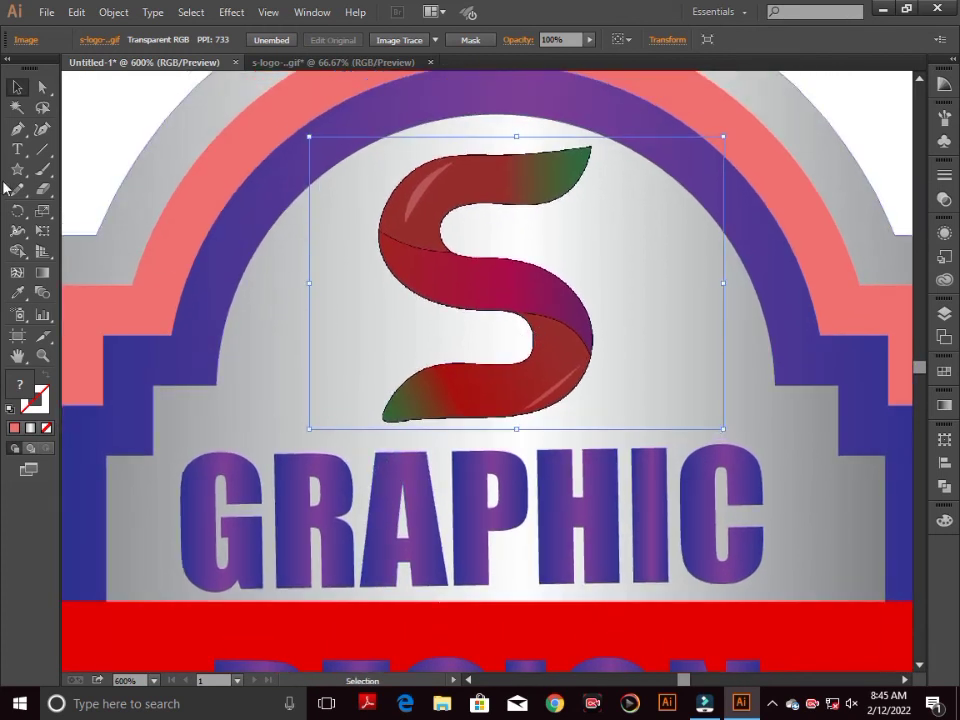
- Try to apply the inner border's blue-purple gradient to the S logo image with the Eyedropper
key("i")
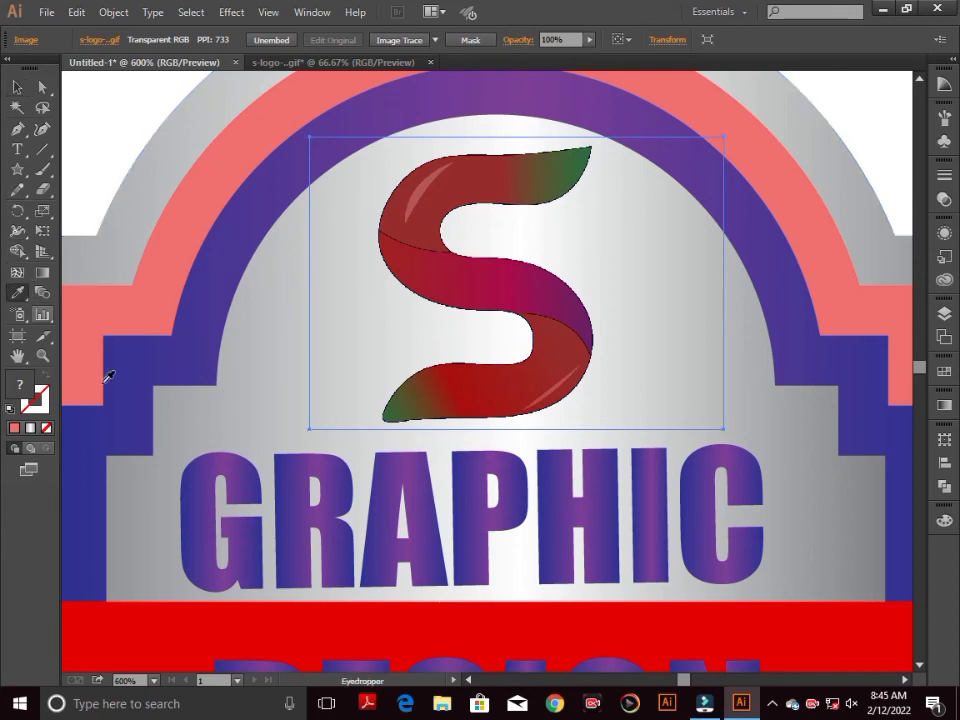
left_click(196, 360)
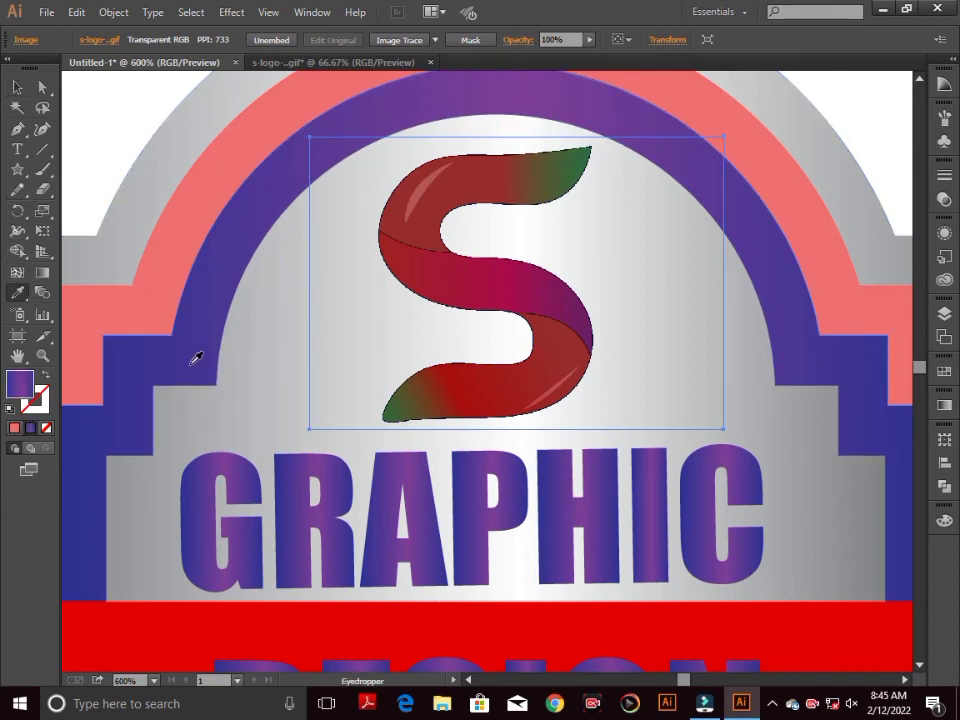
left_click(17, 88)
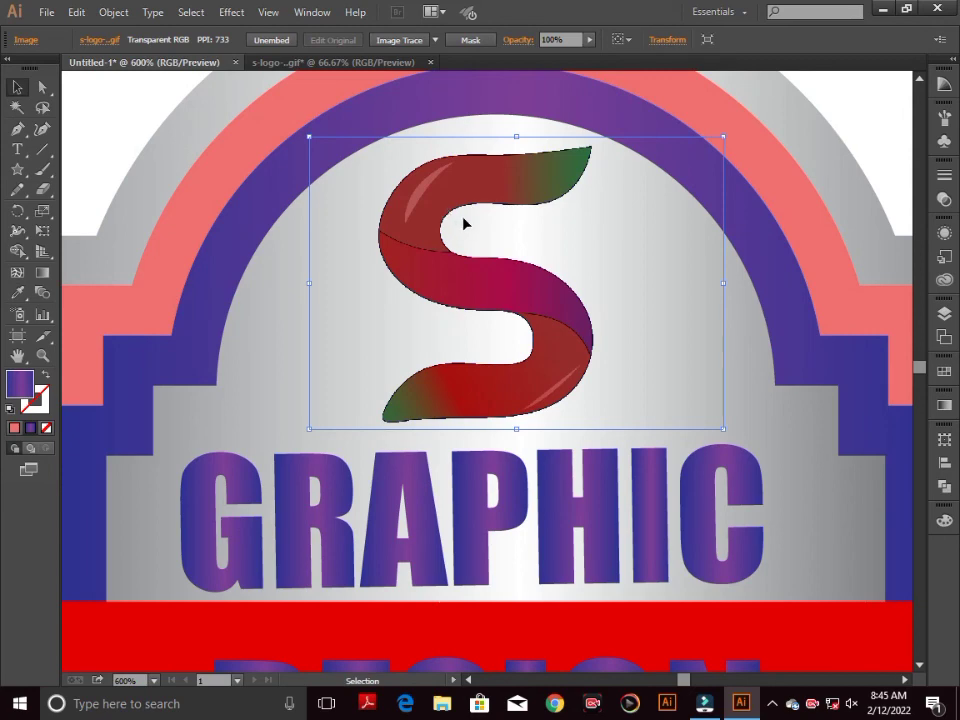
- Select all the badge artwork and enlarge it proportionally from its centre to about 365 by 519 px
key("ctrl+minus")
key("ctrl+minus")
key("ctrl+minus")
key("ctrl+minus")
left_click(620, 254)
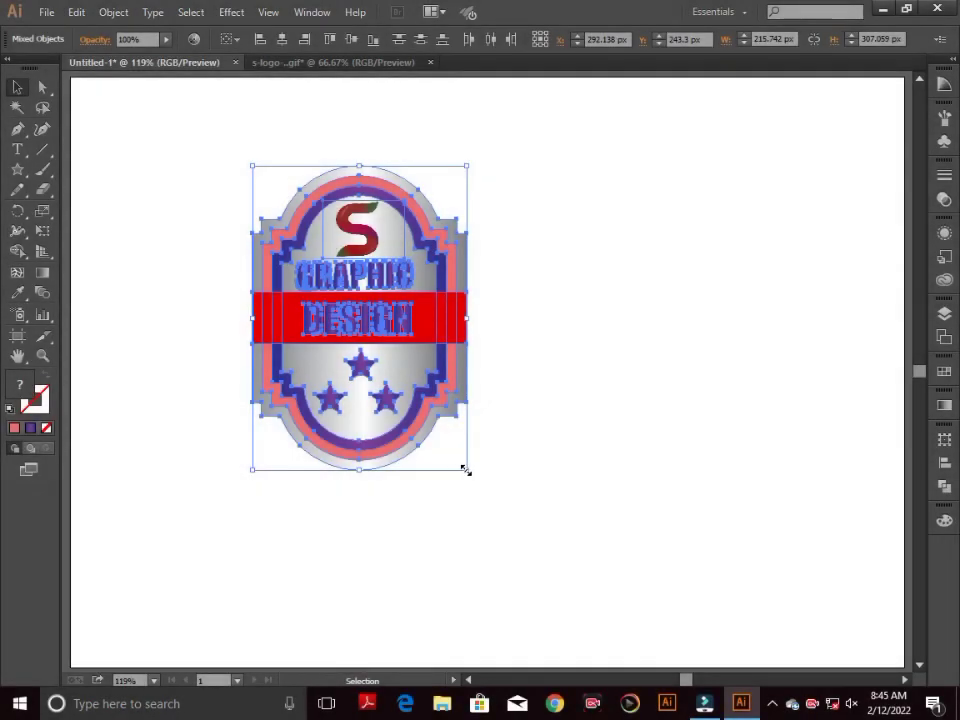
mouse_move(465, 471)
left_mouse_down()
mouse_move(476, 489)
mouse_move(467, 473)
left_mouse_up()
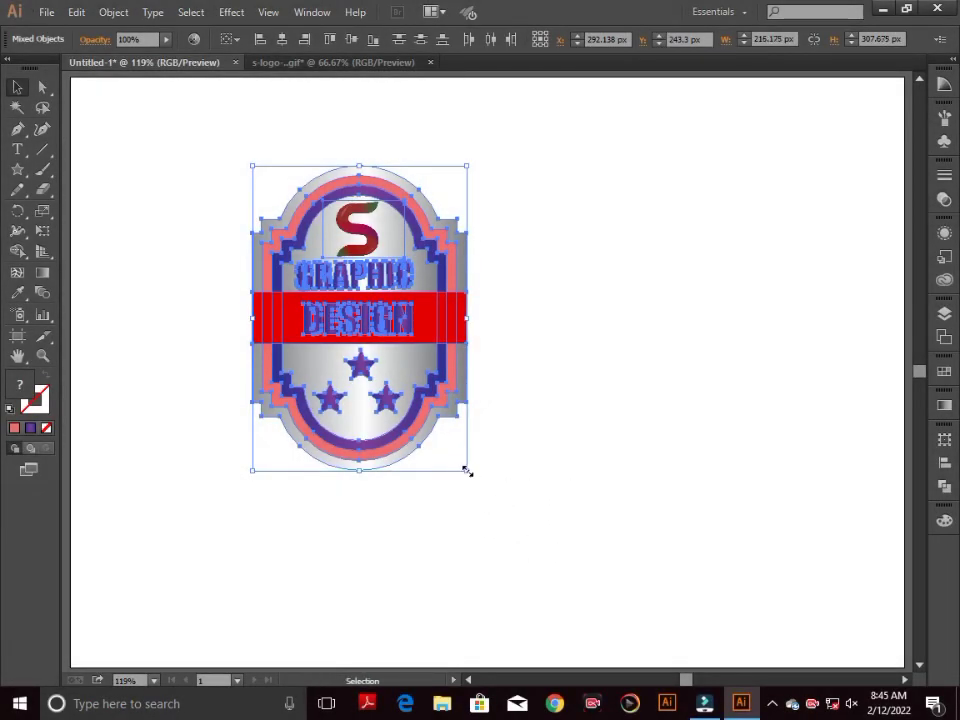
left_click_drag(467, 470, 543, 575)
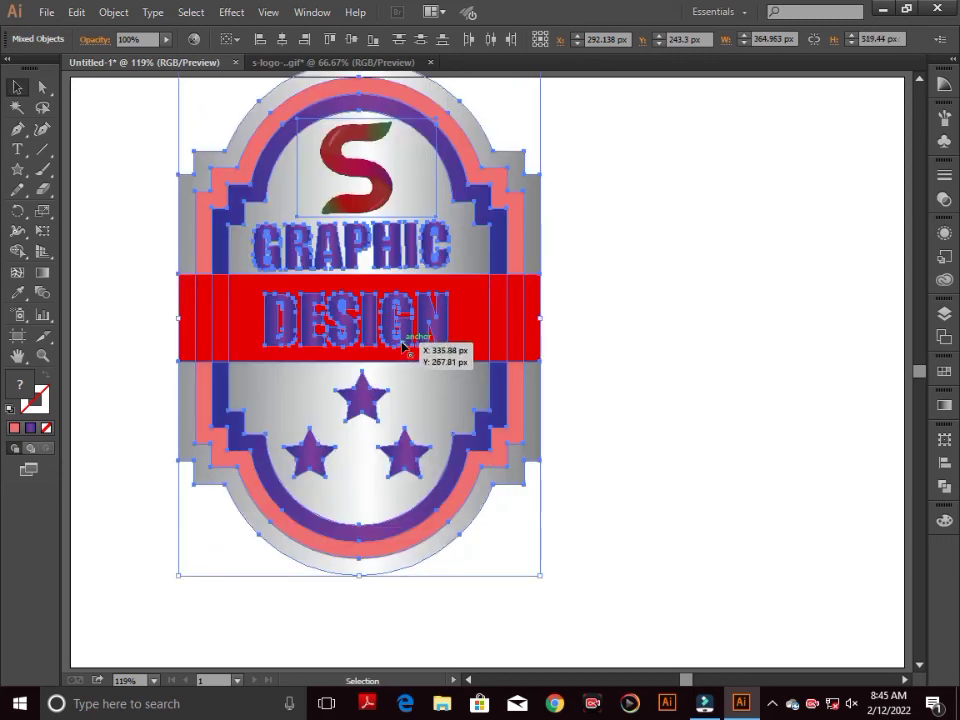
- Move the enlarged badge to the middle of the artboard, at about X 398 px and Y 322 px, and deselect it
left_click_drag(466, 324, 592, 419)
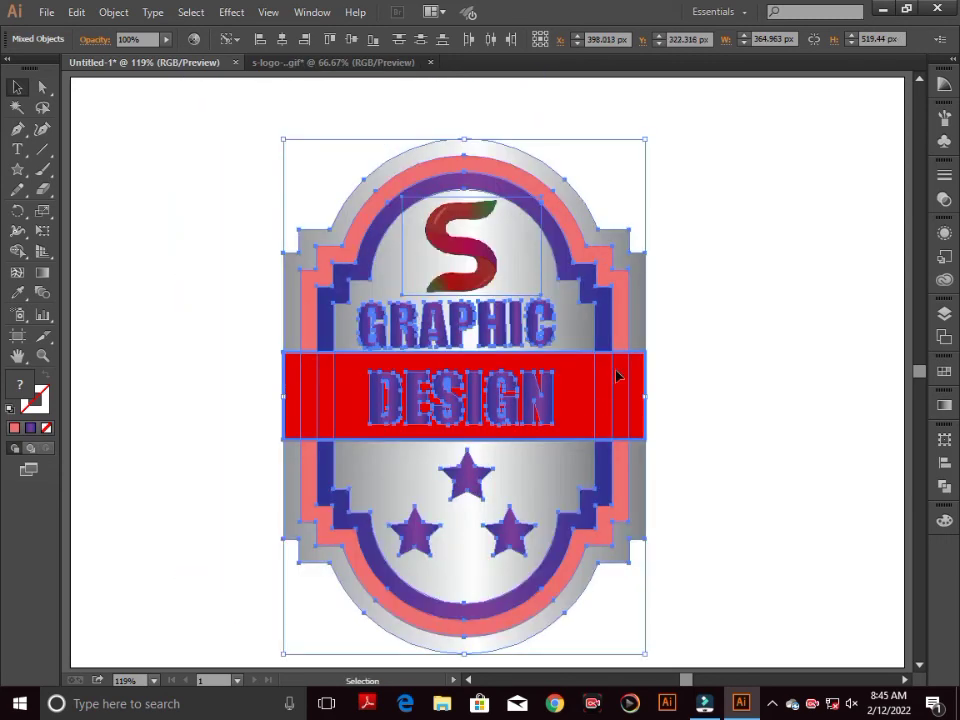
left_click(704, 340)
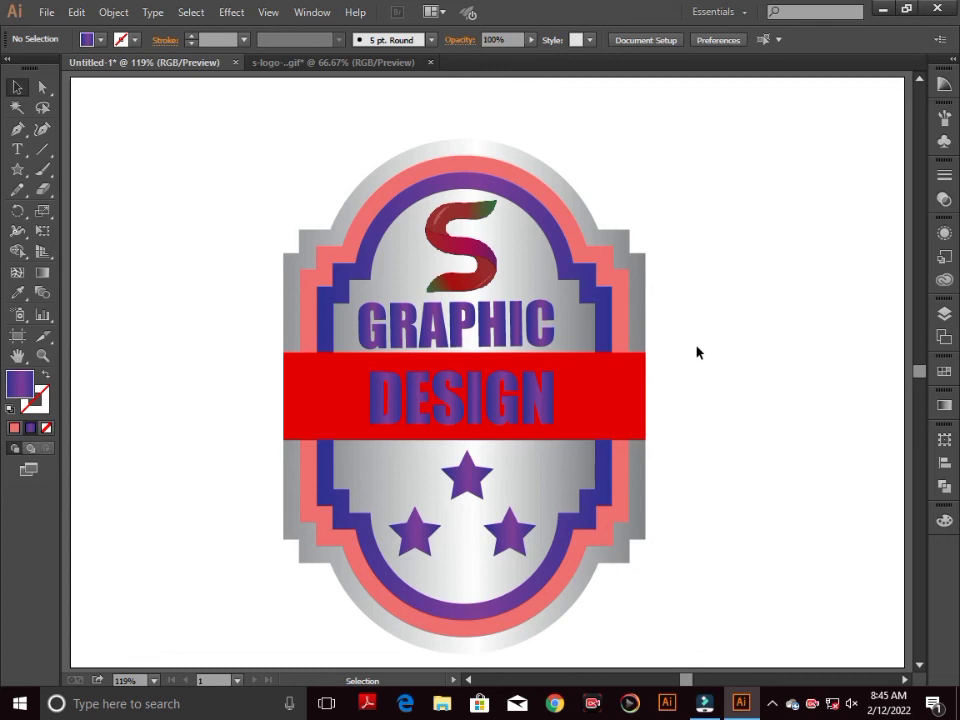
key("ctrl+equal")
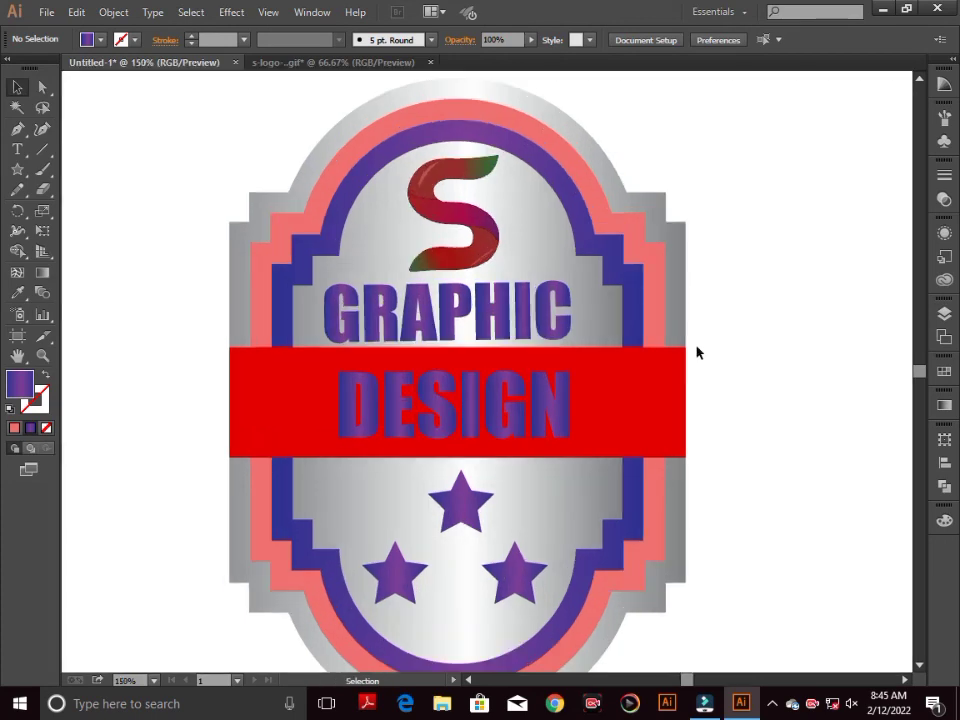